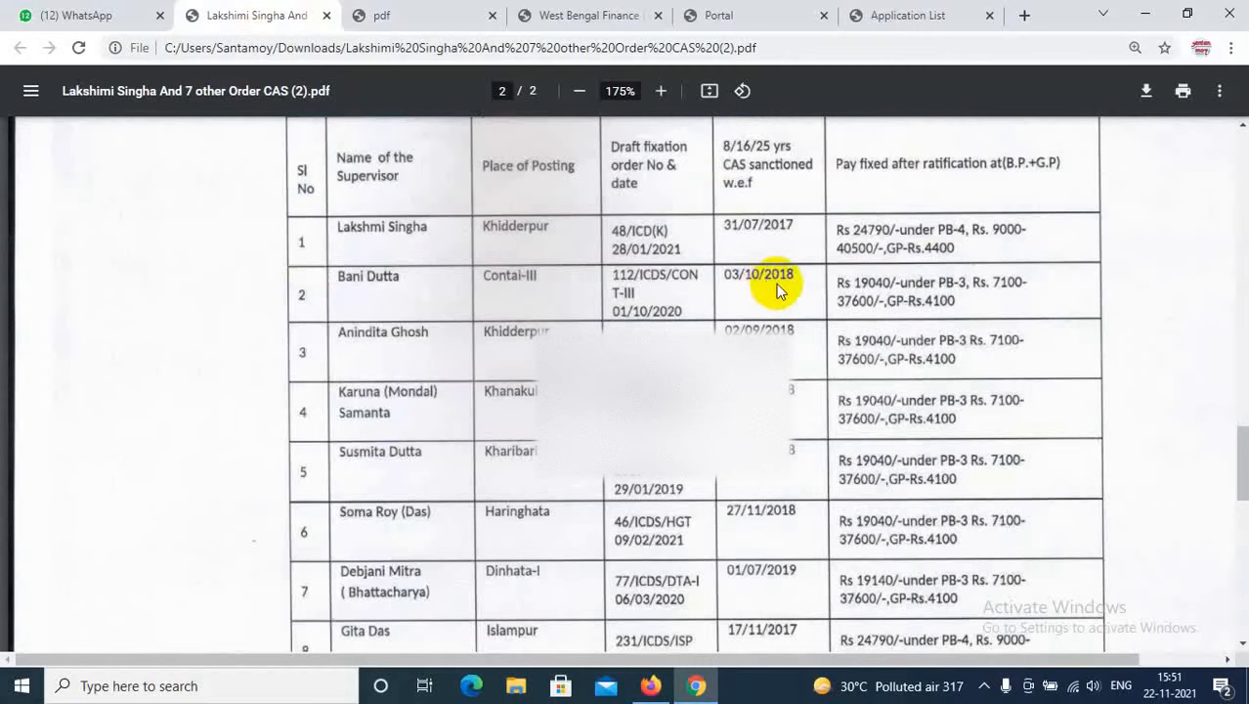
- Examine the CAS sanction date, memo date and ratified pay for the Contai-III supervisor in the order's enclosure table
{"action": "scroll", "coordinate": [776, 283], "scroll_direction": "up", "scroll_amount": 4}
{"action": "scroll", "coordinate": [985, 473], "scroll_direction": "down", "scroll_amount": 1}
{"action": "scroll", "coordinate": [985, 473], "scroll_direction": "down", "scroll_amount": 1}
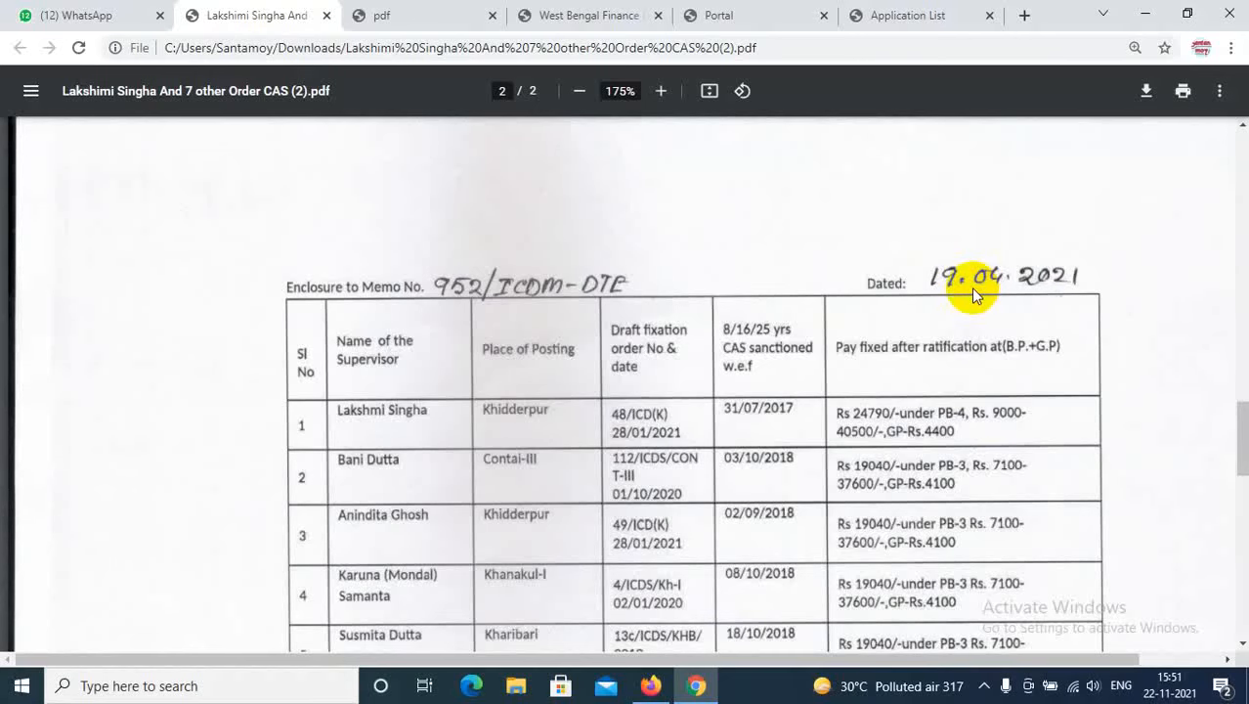
{"action": "left_click", "coordinate": [918, 16]}
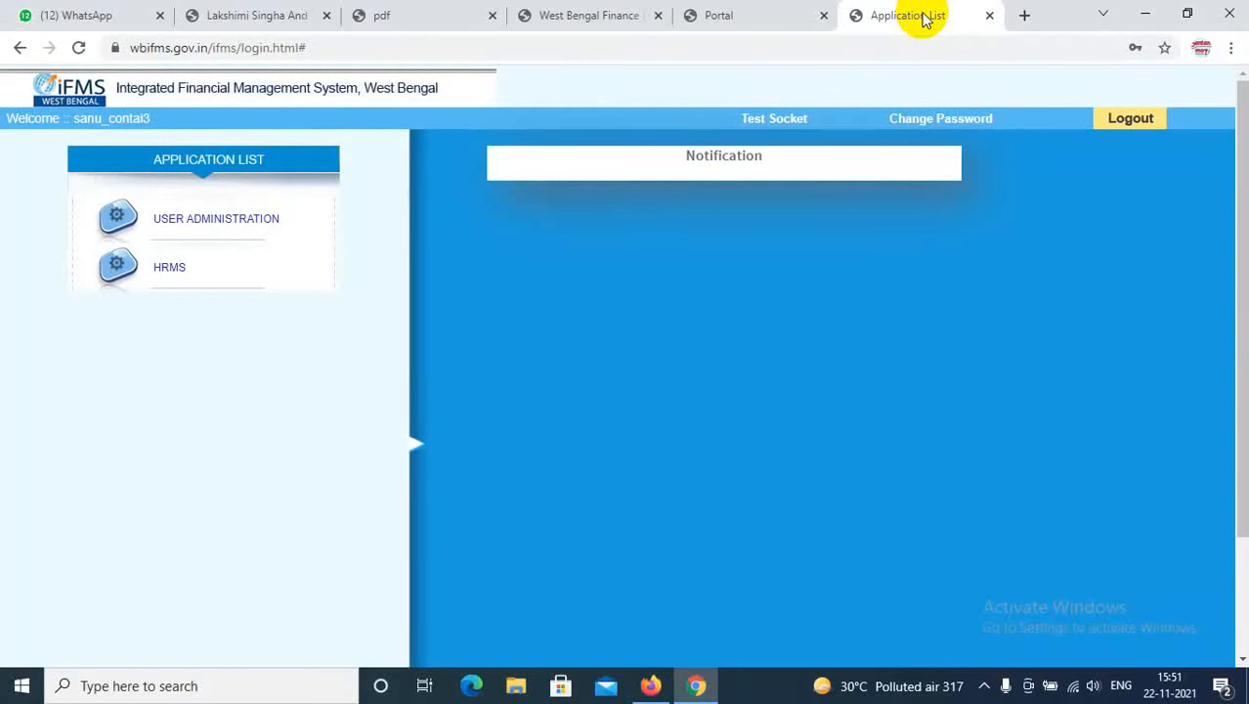
{"action": "left_click", "coordinate": [233, 16]}
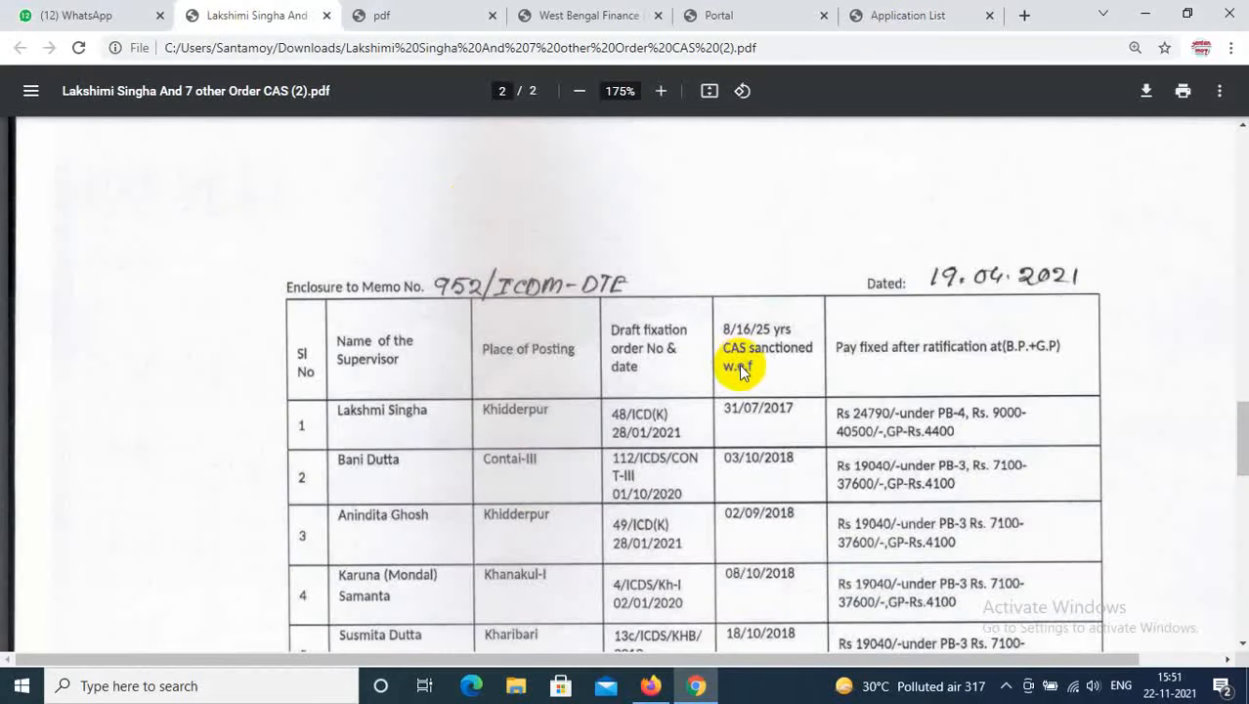
{"action": "scroll", "coordinate": [739, 370], "scroll_direction": "down", "scroll_amount": 2}
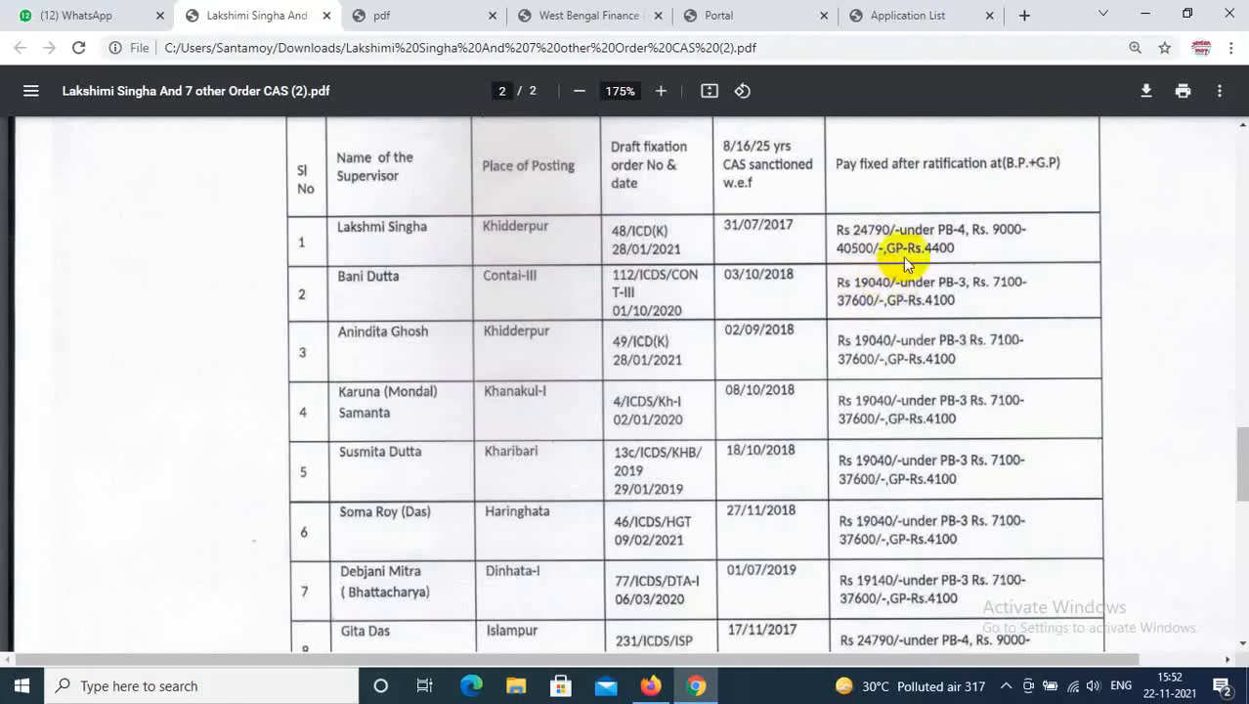
- Open HRMS from the iFMS application list without a Digital Signature Certificate, using the HRMS HOO Approver role
{"action": "left_click", "coordinate": [904, 16]}
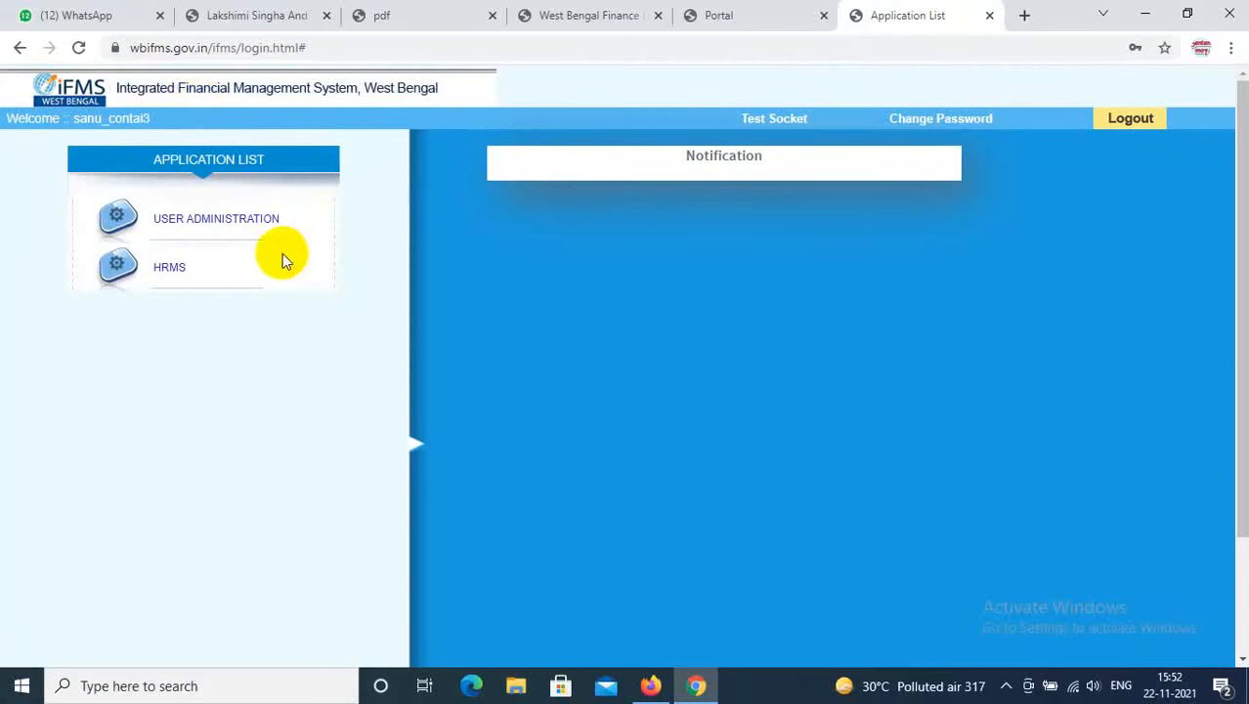
{"action": "left_click", "coordinate": [169, 269]}
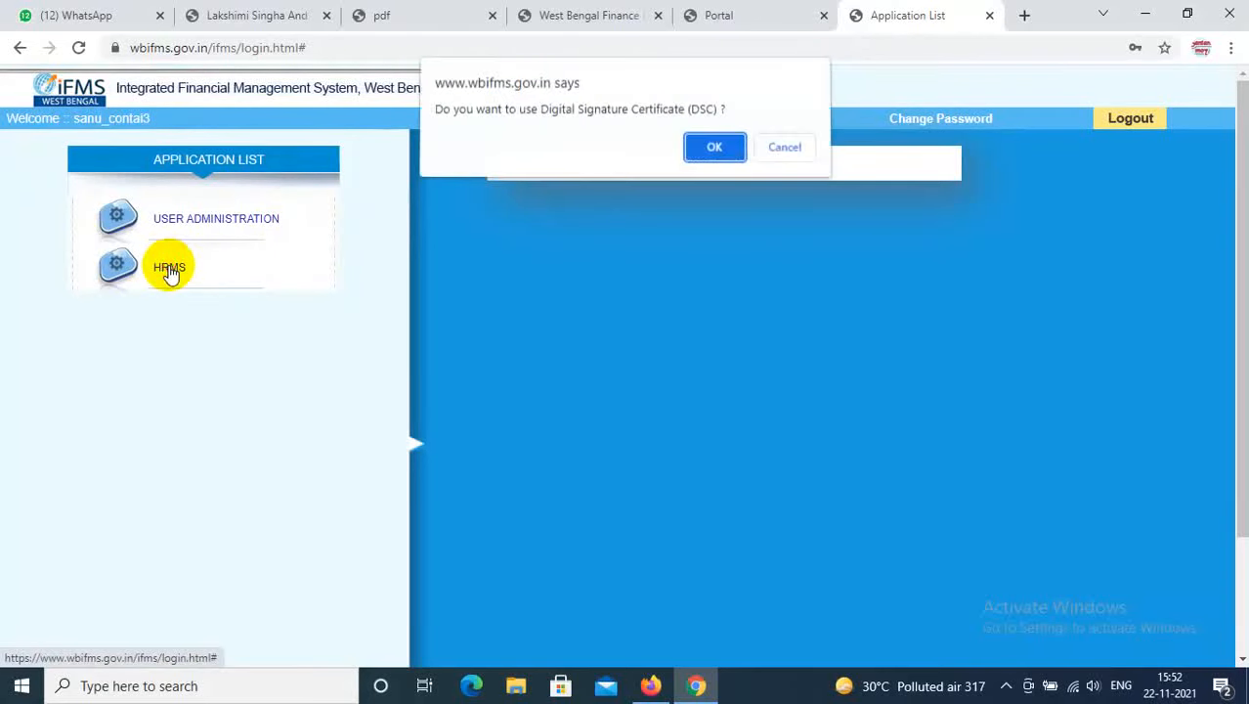
{"action": "left_click", "coordinate": [775, 150]}
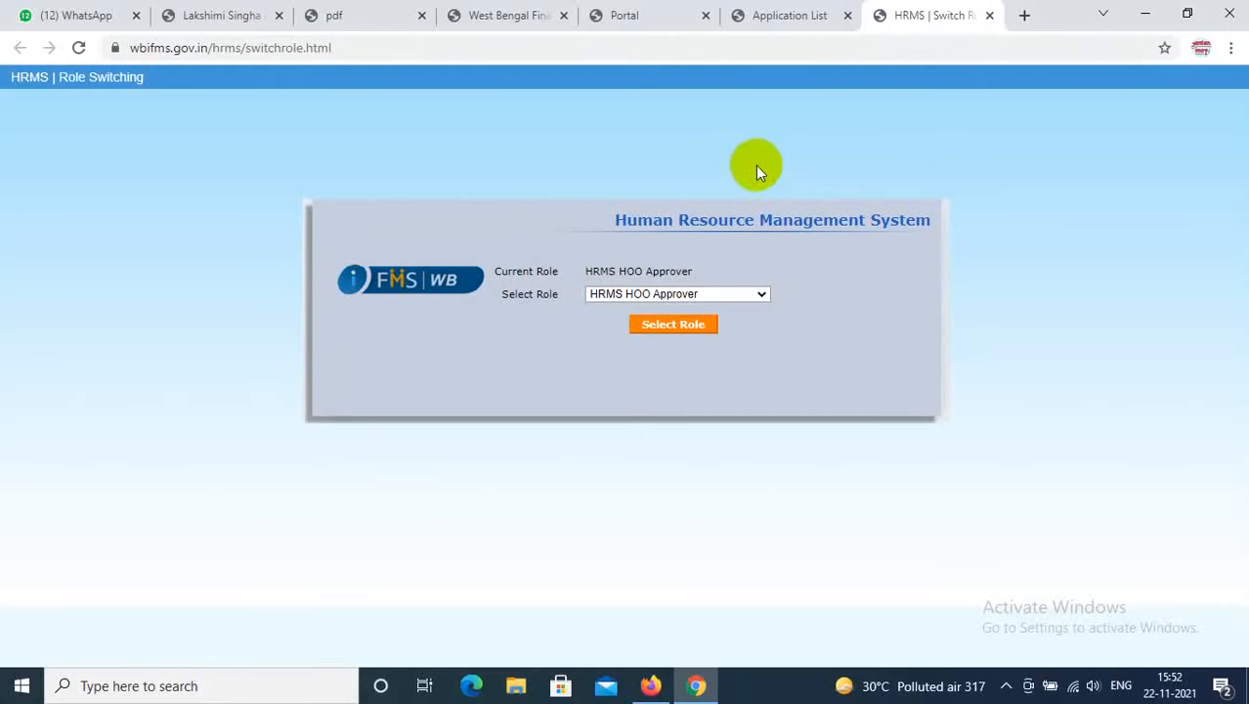
{"action": "left_click", "coordinate": [674, 323]}
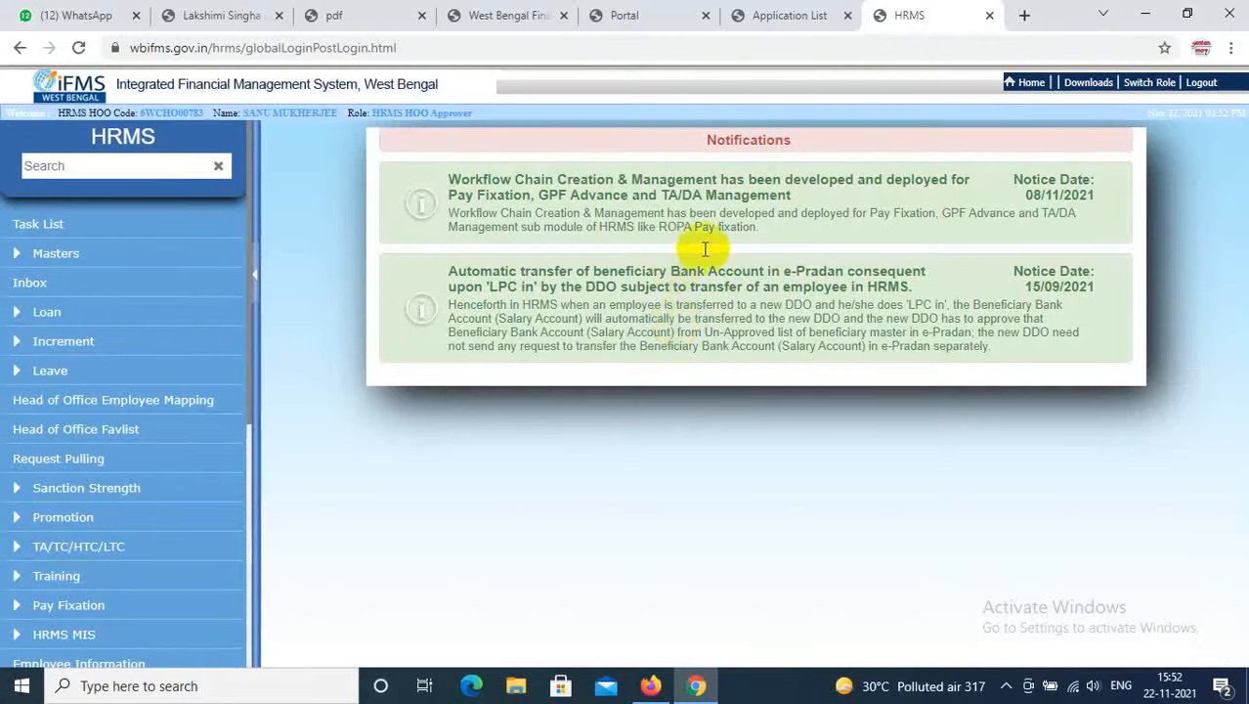
- Open the Initiate ROPA 2019 pay fixation form under Pay Fixation
{"action": "scroll", "coordinate": [145, 433], "scroll_direction": "down", "scroll_amount": 5}
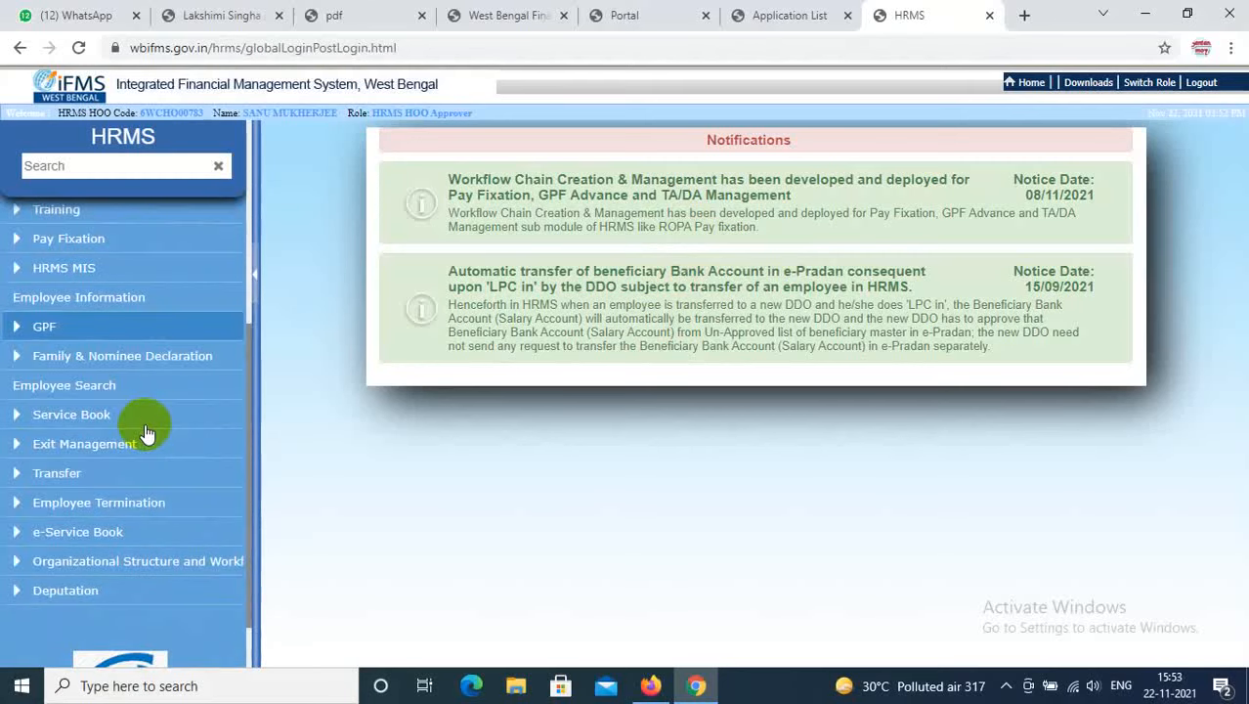
{"action": "left_click", "coordinate": [83, 239]}
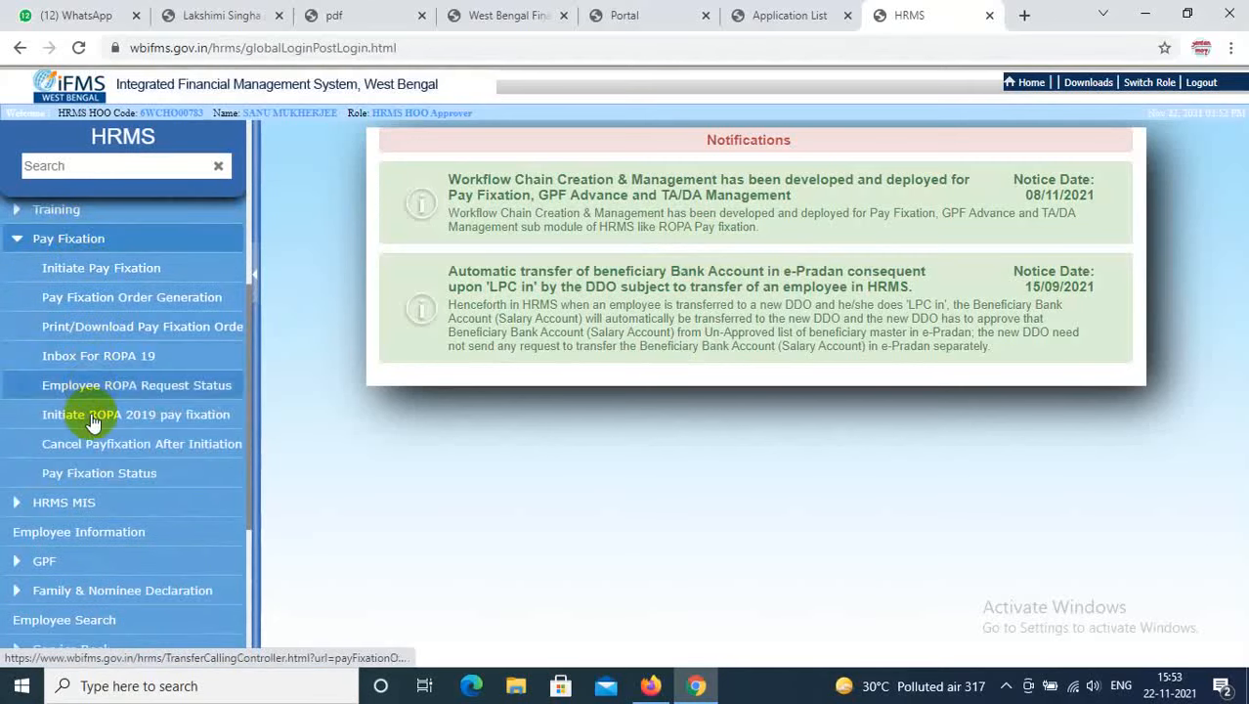
{"action": "left_click", "coordinate": [171, 417]}
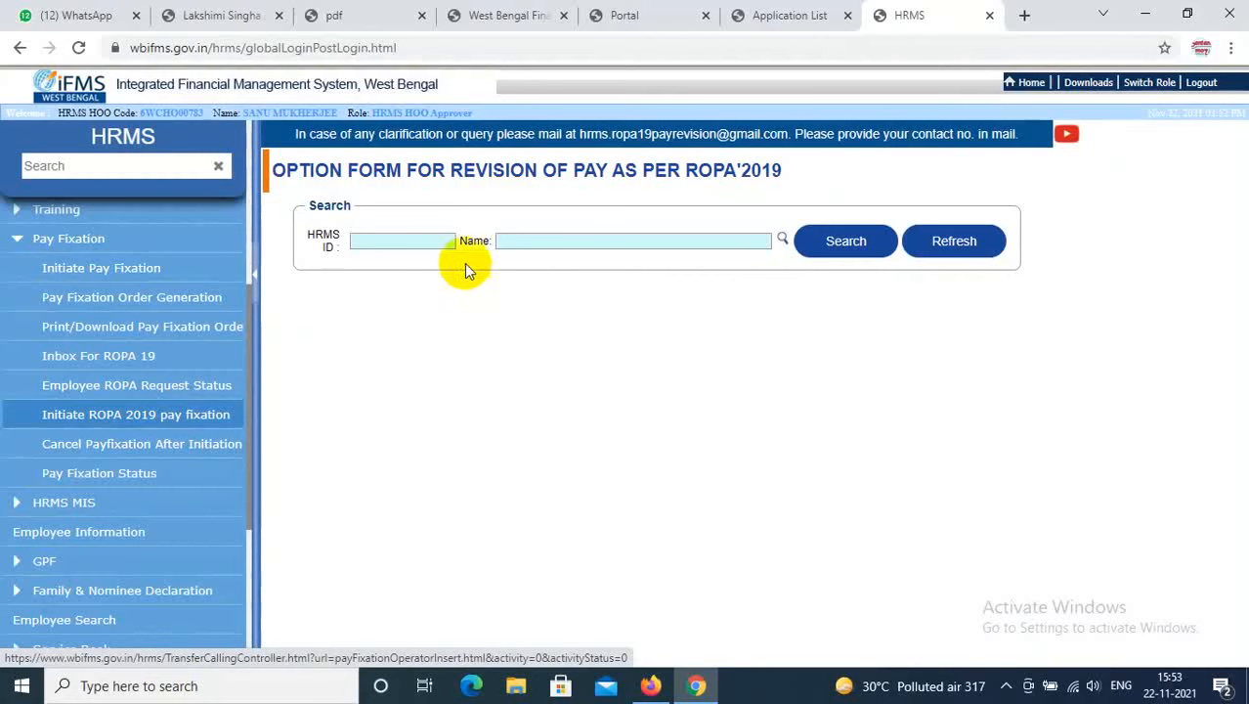
- Retrieve the record of the Contai-III supervisor named in the CAS order and proceed with the option form submitted manually by the employee
{"action": "left_click", "coordinate": [783, 241]}
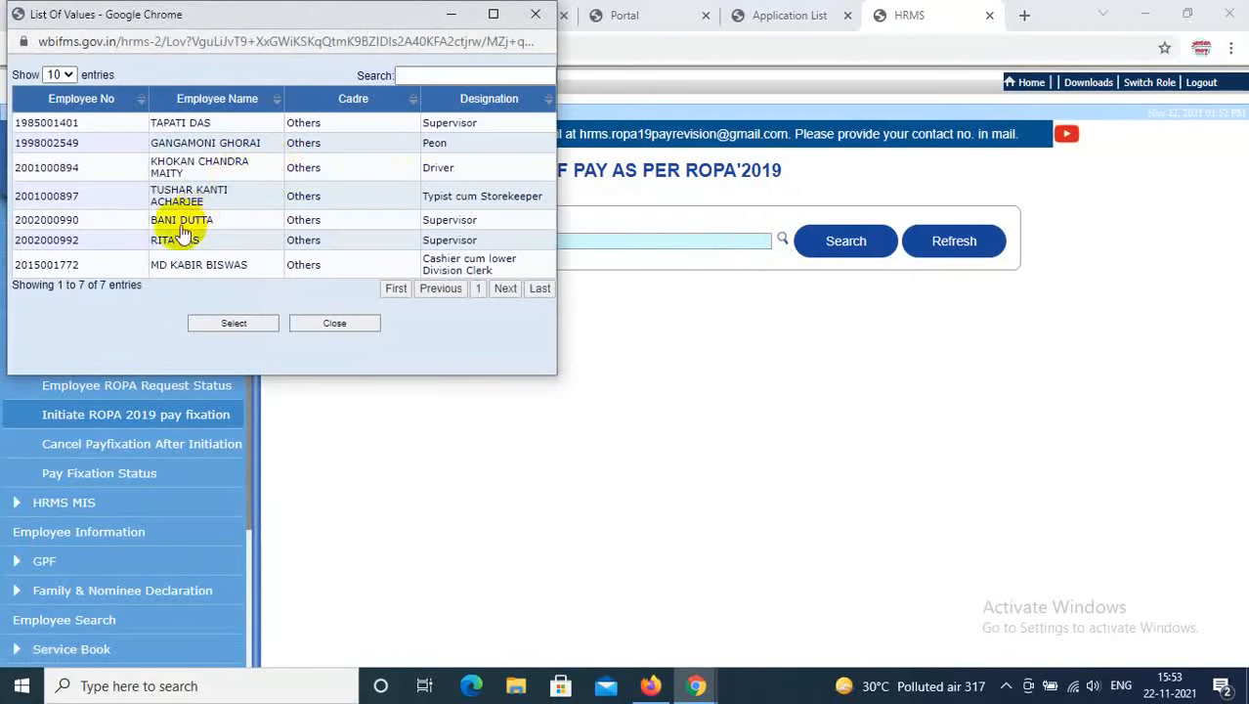
{"action": "left_click", "coordinate": [181, 221]}
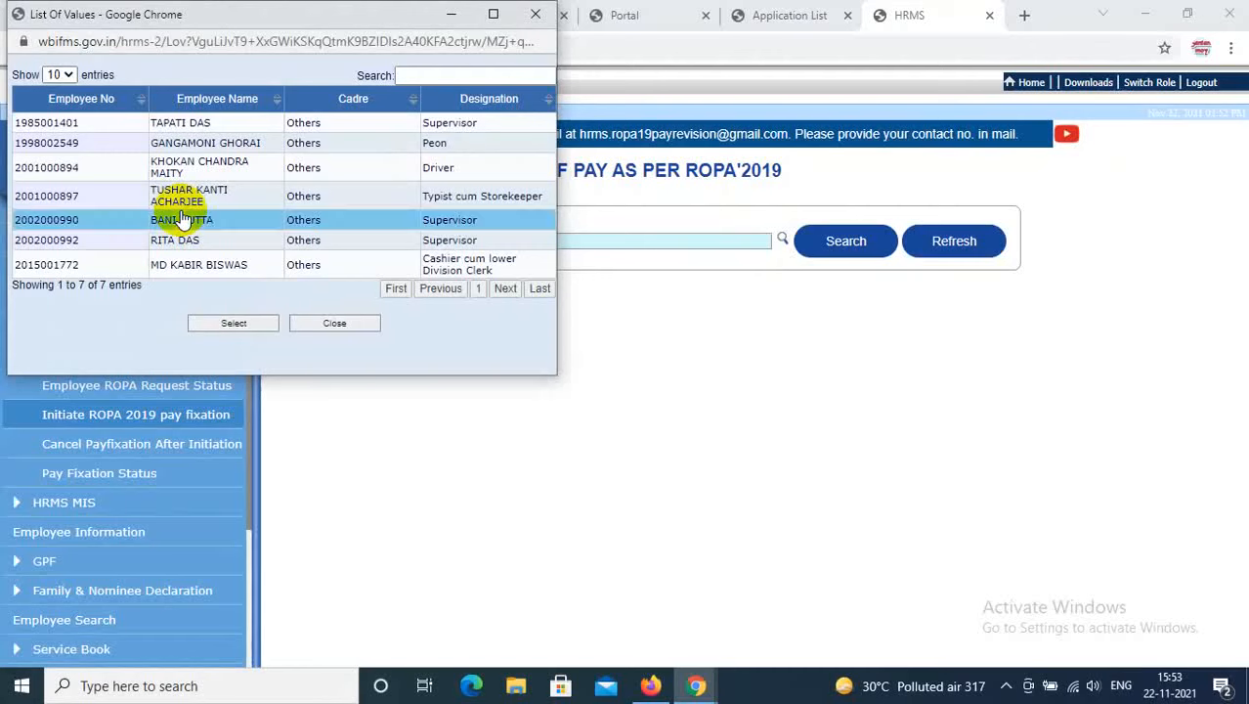
{"action": "left_click", "coordinate": [223, 323]}
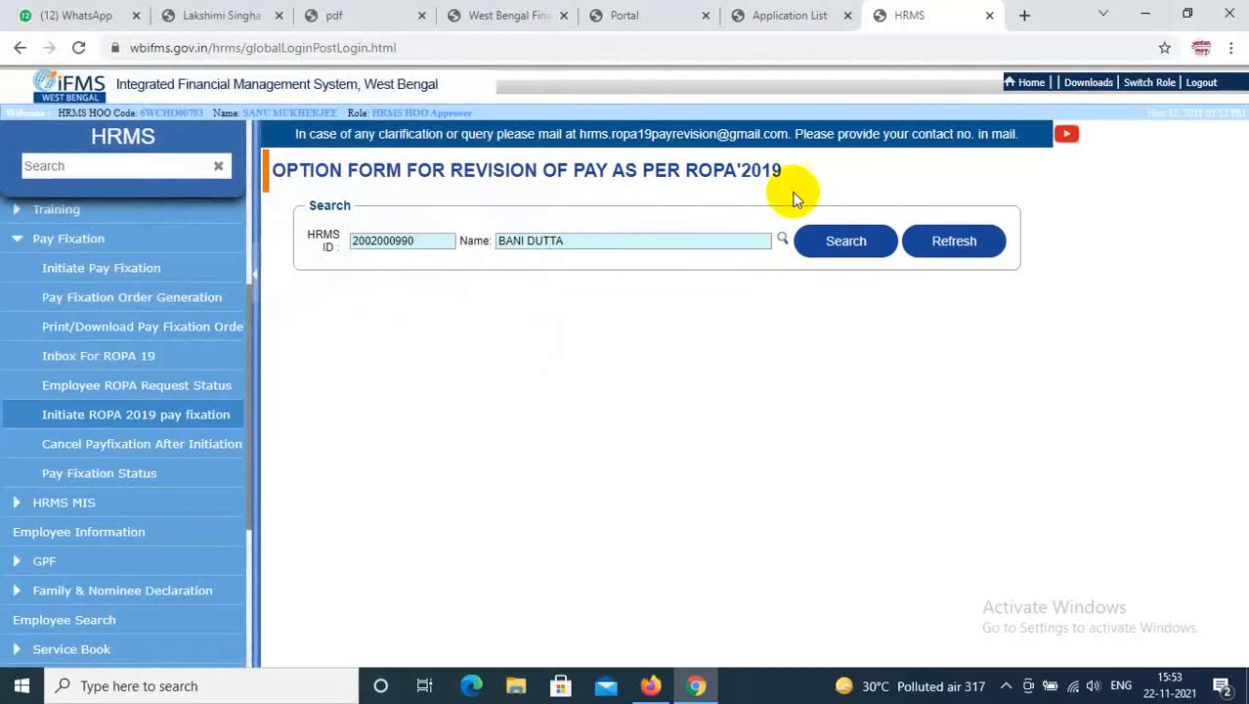
{"action": "left_click", "coordinate": [856, 250]}
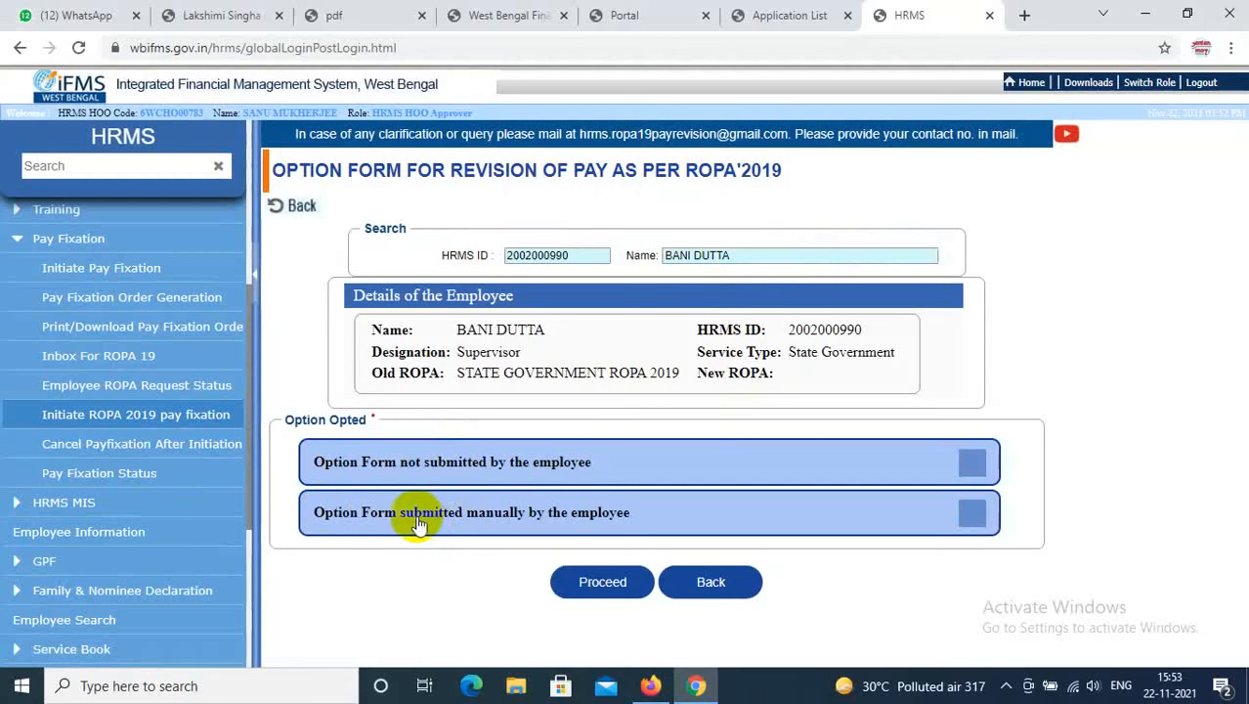
{"action": "left_click", "coordinate": [969, 518]}
{"action": "left_click", "coordinate": [602, 578]}
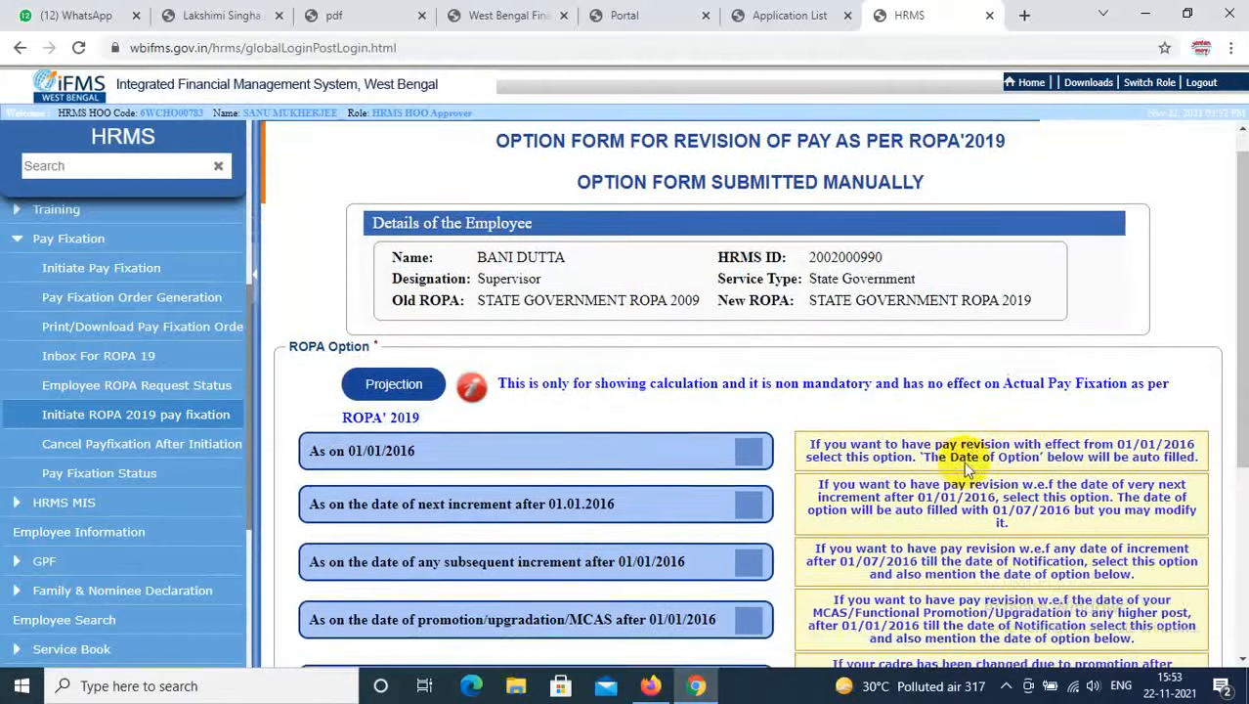
- Choose the ROPA option as on the date of promotion/upgradation/MCAS after 01/01/2016 and set the Date of Option to 04/10/2018
{"action": "scroll", "coordinate": [963, 466], "scroll_direction": "down", "scroll_amount": 3}
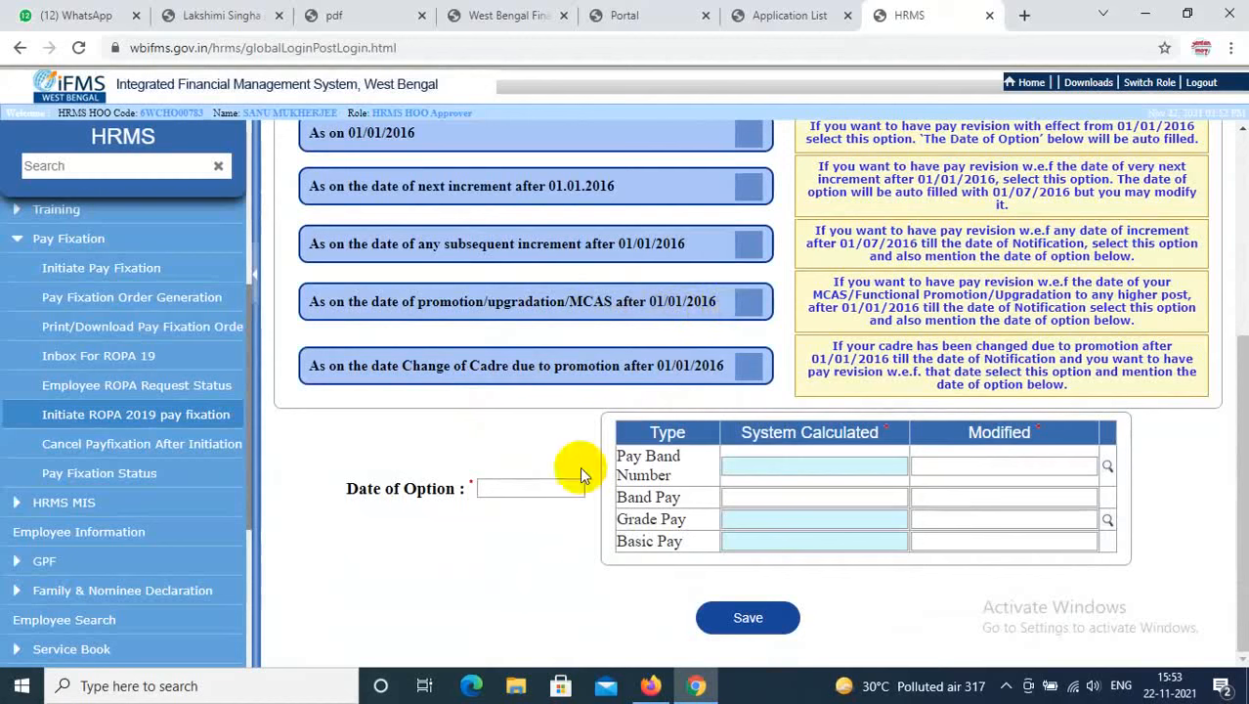
{"action": "left_click", "coordinate": [748, 305]}
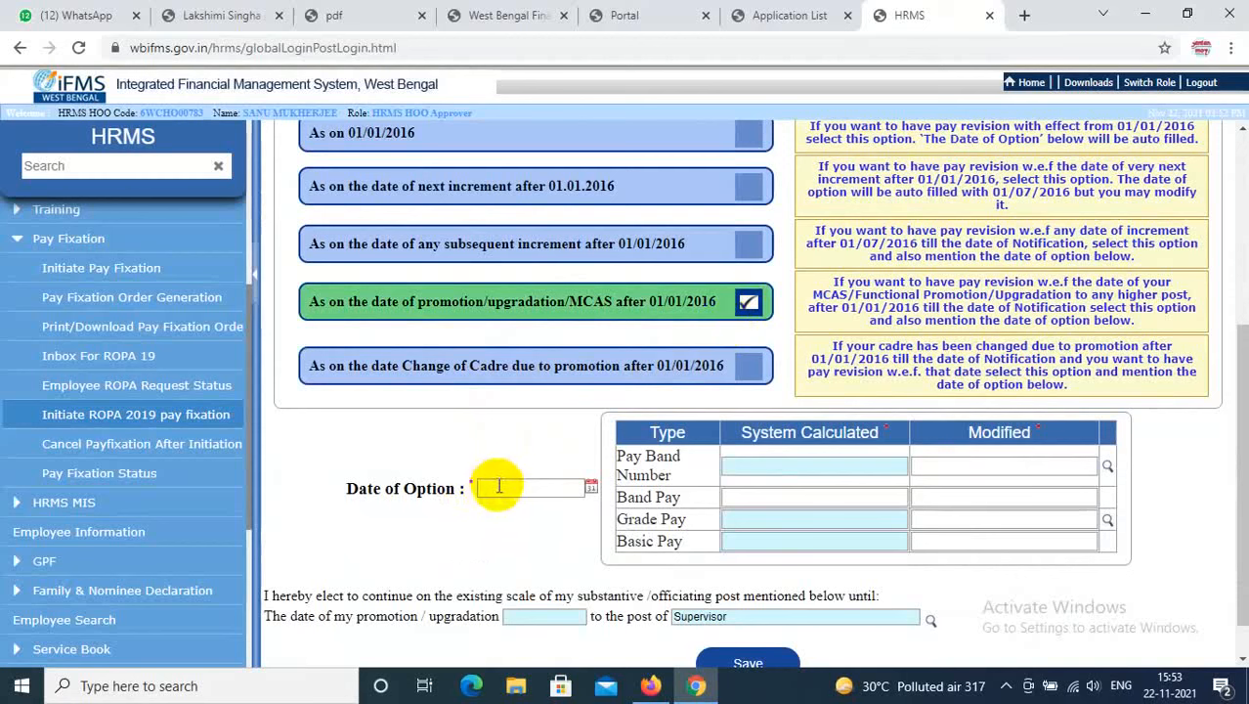
{"action": "left_click", "coordinate": [590, 487]}
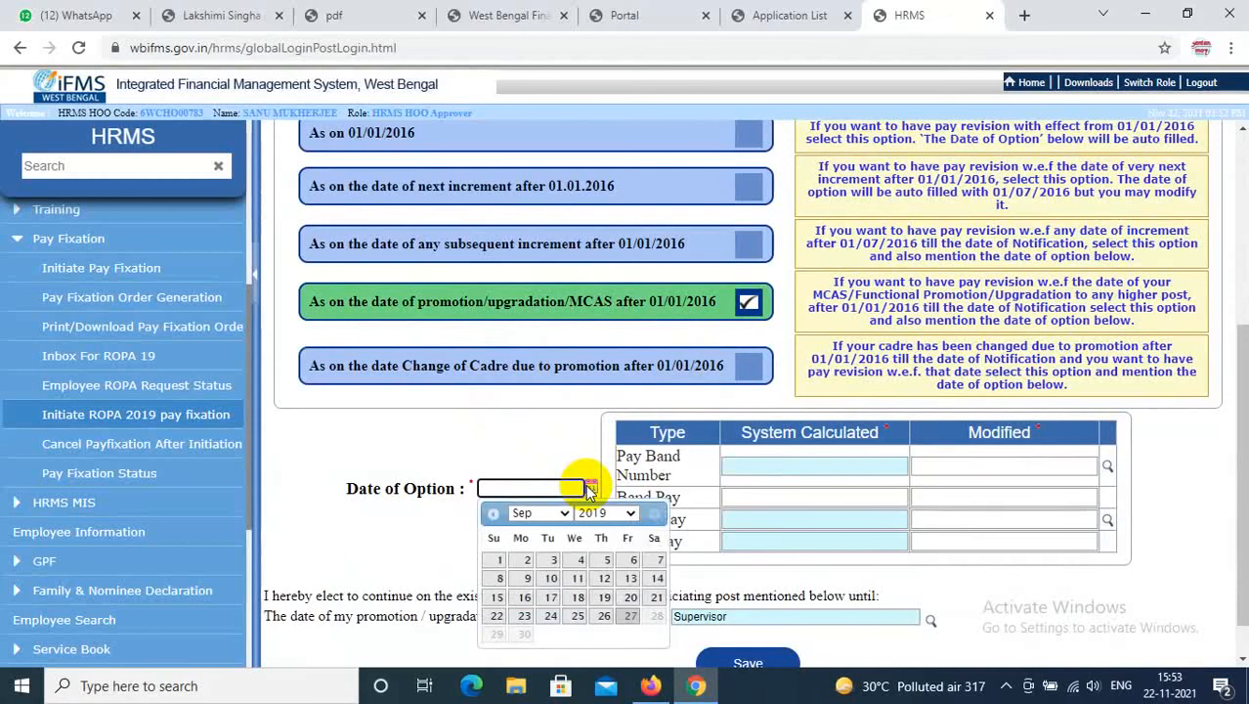
{"action": "left_click", "coordinate": [630, 514]}
{"action": "left_click", "coordinate": [606, 548]}
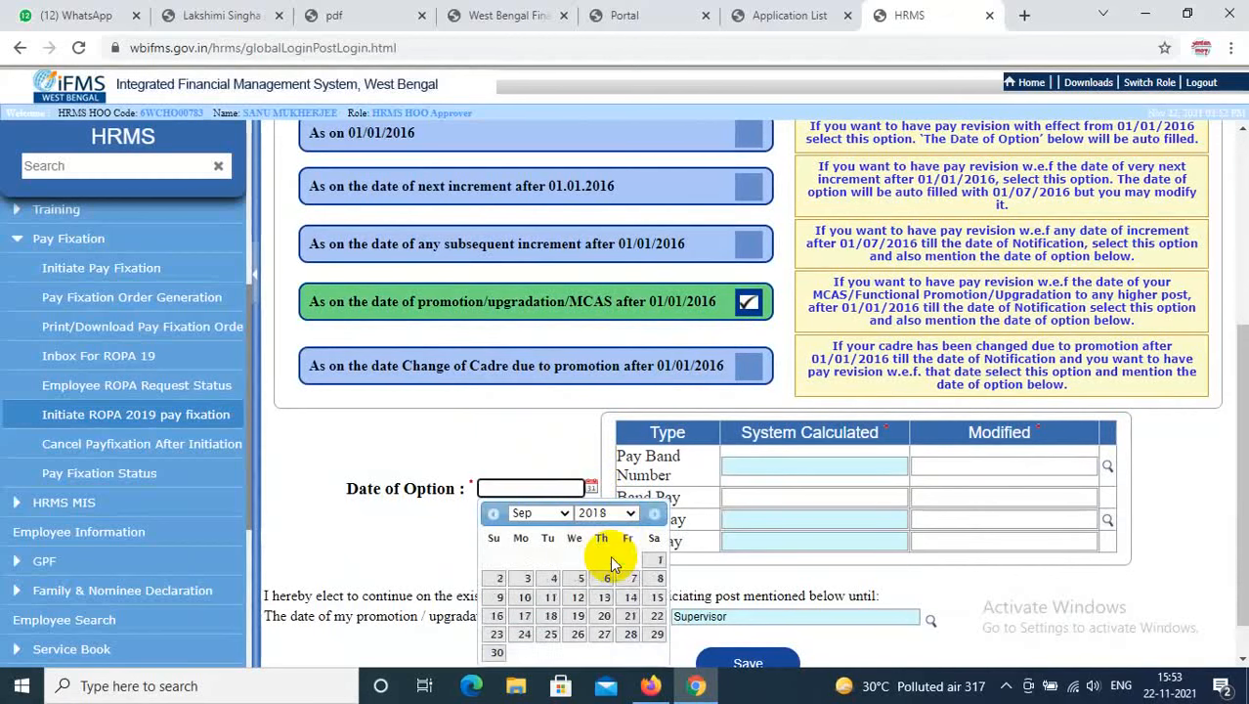
{"action": "left_click", "coordinate": [565, 514]}
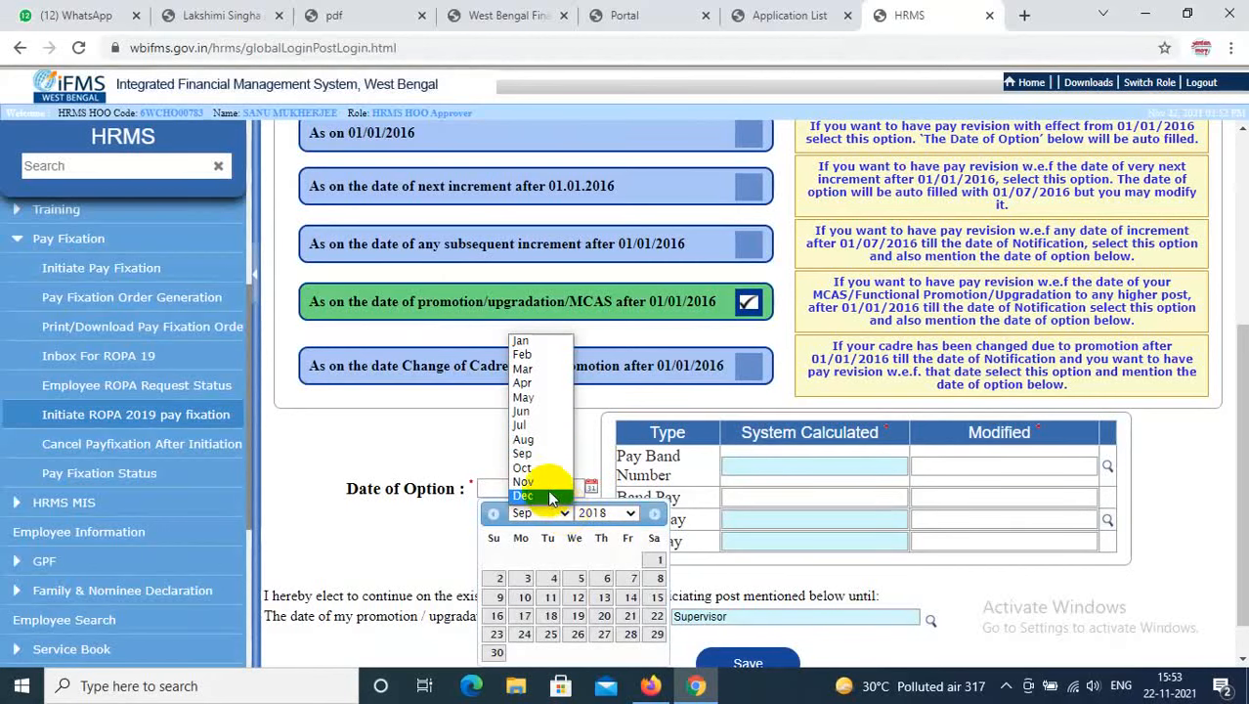
{"action": "left_click", "coordinate": [537, 470]}
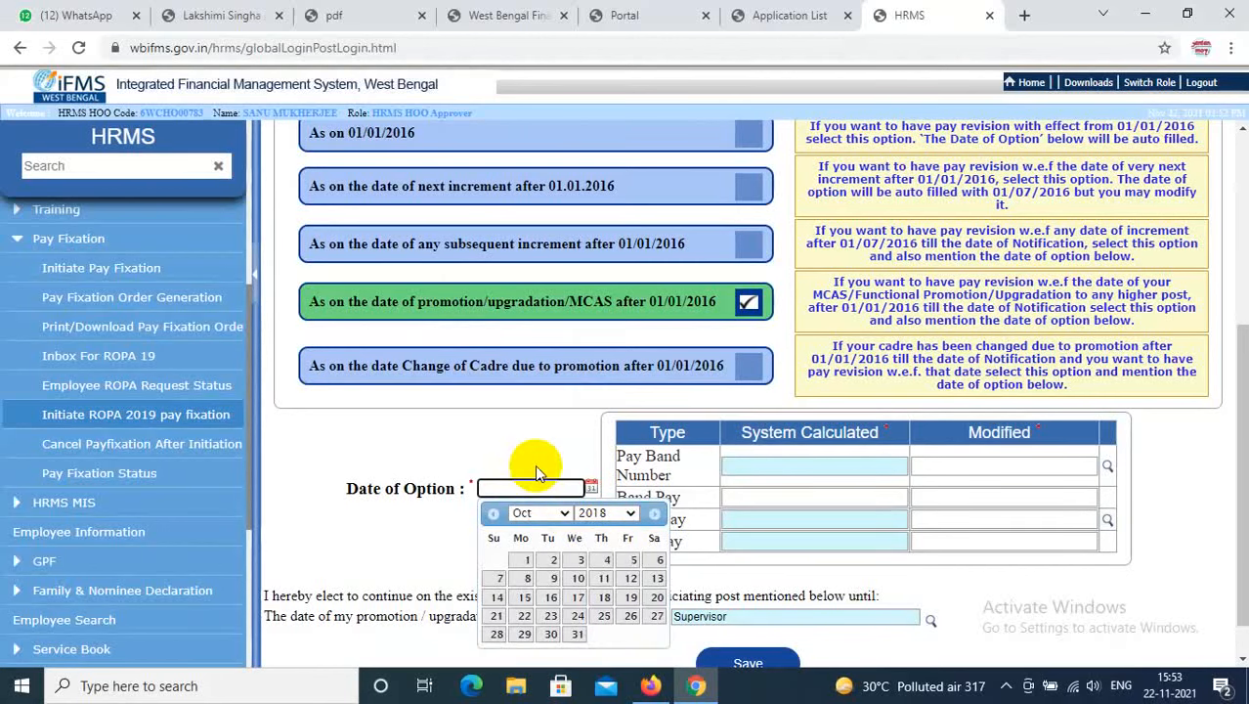
{"action": "left_click", "coordinate": [605, 561]}
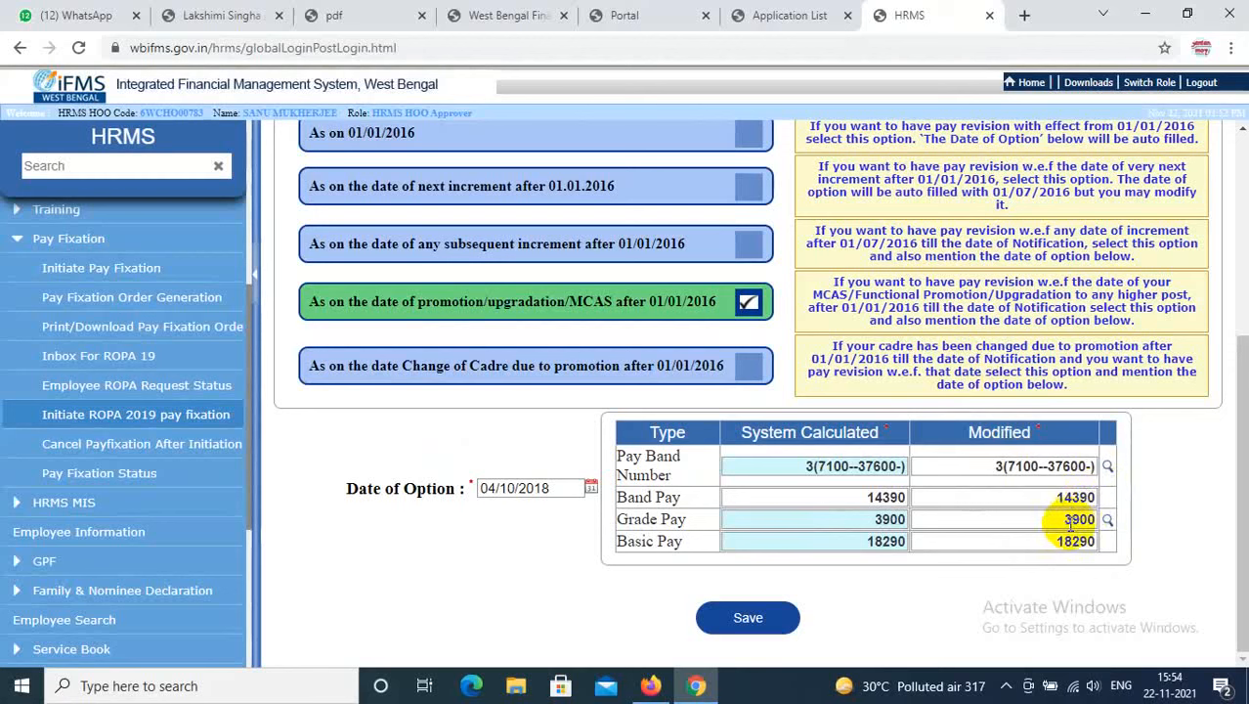
- Set the modified Grade Pay to 4100 and the modified Band Pay to 14940
{"action": "left_click", "coordinate": [1108, 519]}
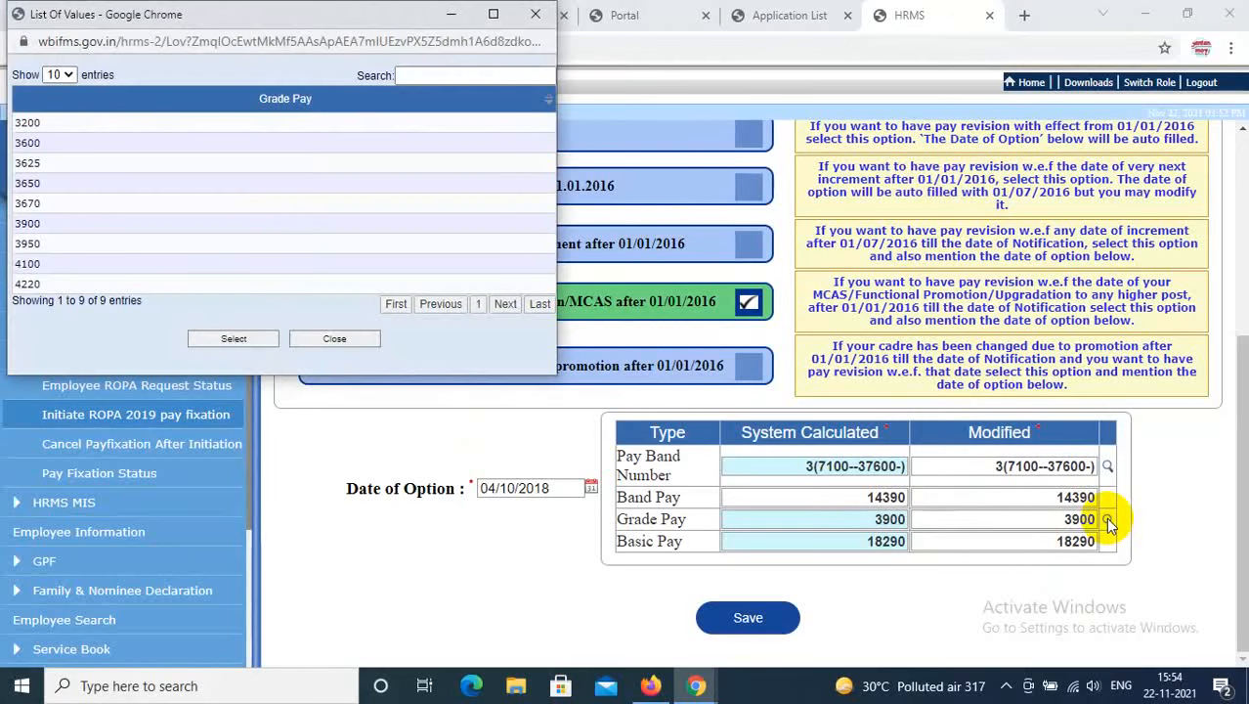
{"action": "left_click", "coordinate": [37, 264]}
{"action": "left_click", "coordinate": [233, 338]}
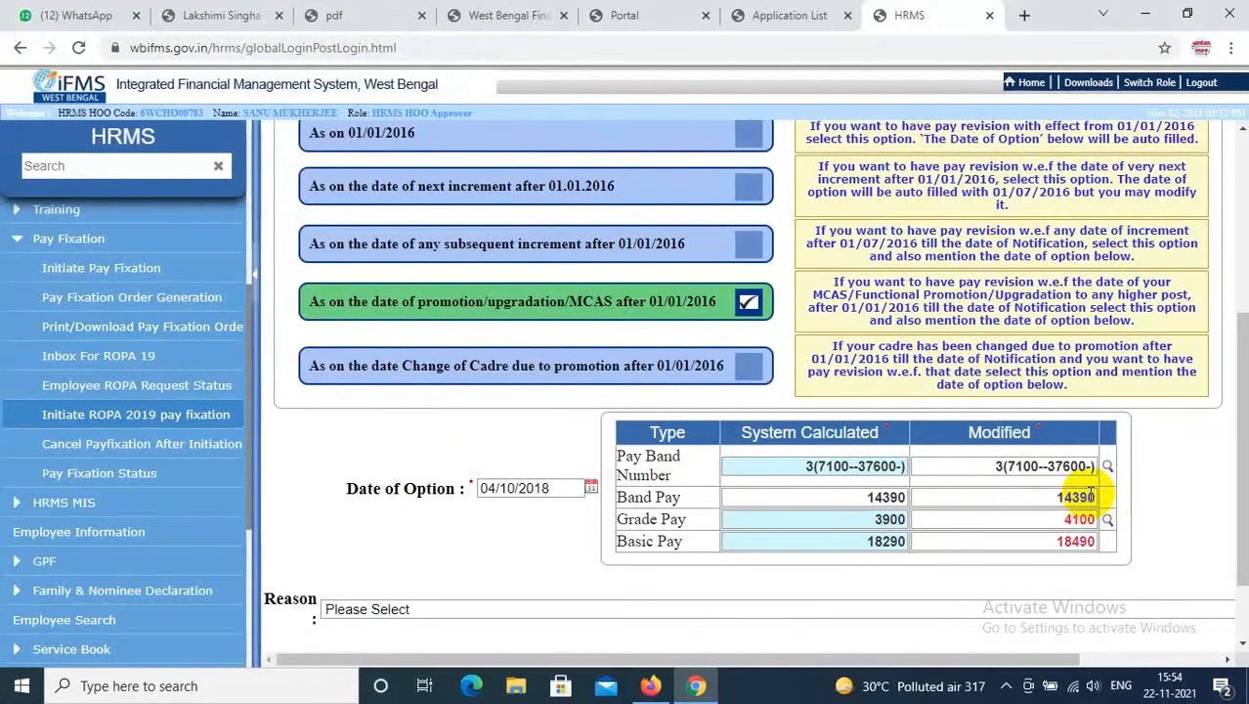
{"action": "left_click", "coordinate": [1088, 496]}
{"action": "key", "text": "BackSpace"}
{"action": "key", "text": "BackSpace"}
{"action": "key", "text": "BackSpace"}
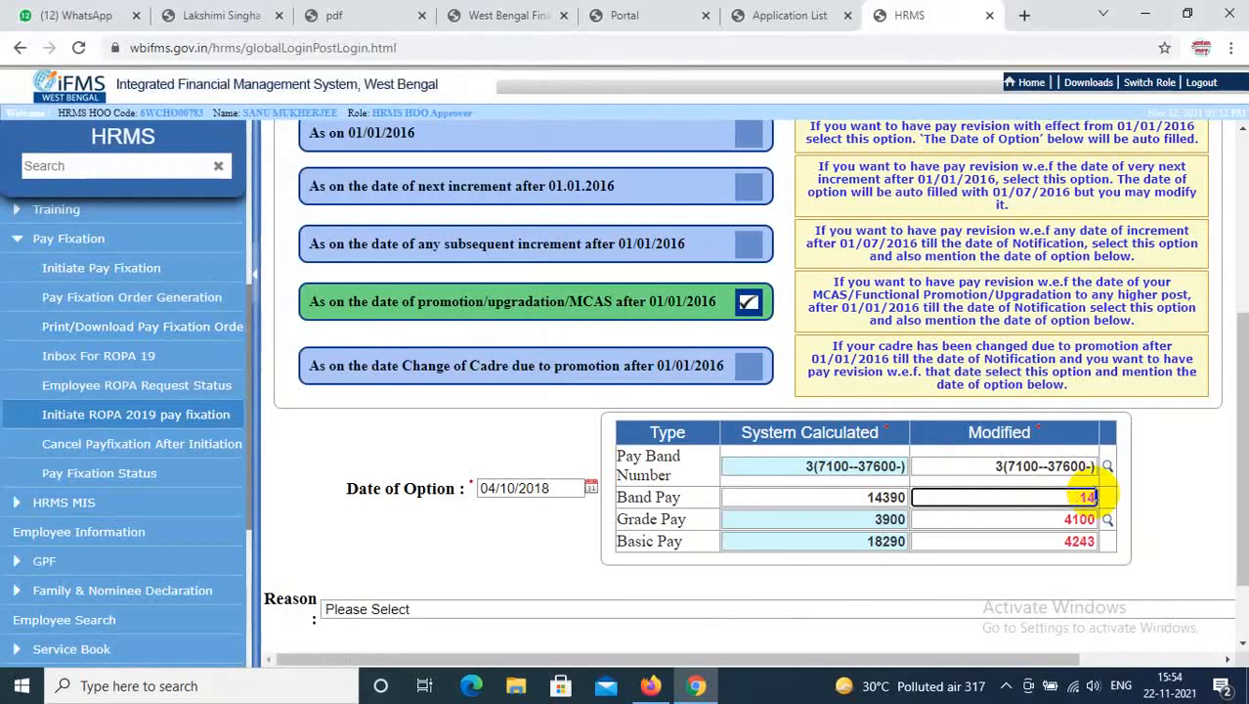
{"action": "type", "text": "940"}
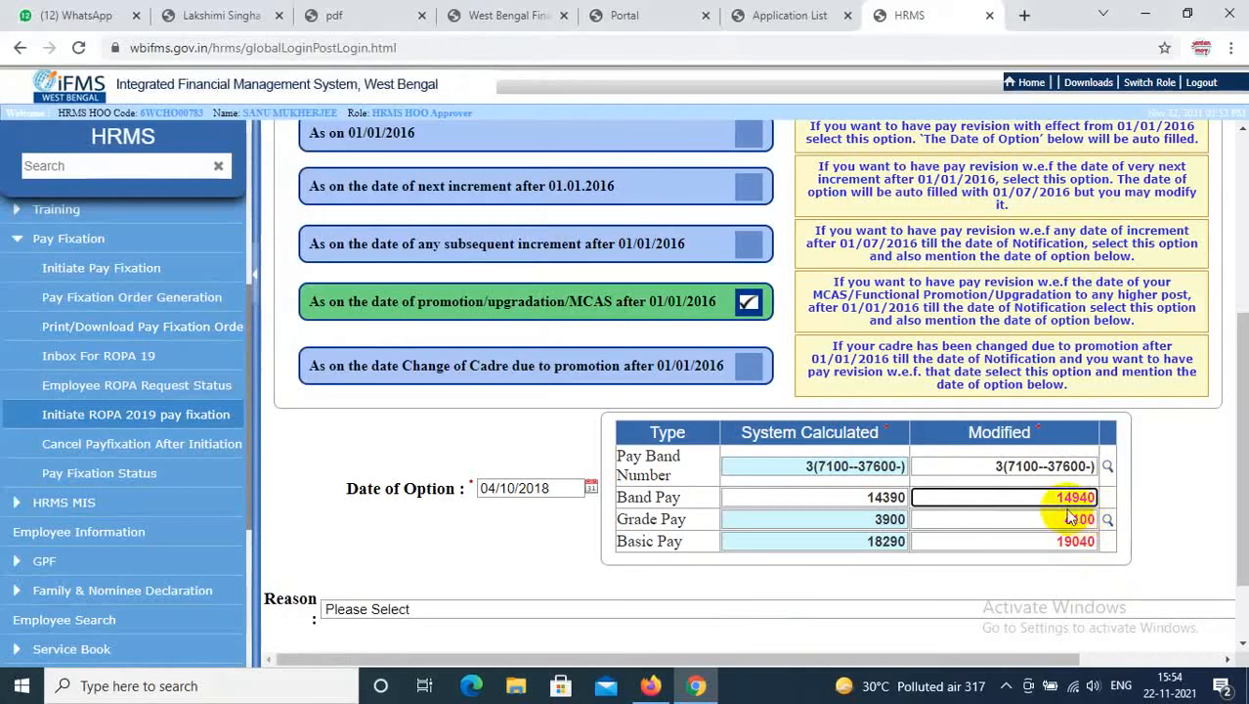
- Give as reason that pay was not drawn through HRMS for the month of the date of option, and save the form
{"action": "scroll", "coordinate": [1184, 473], "scroll_direction": "down", "scroll_amount": 1}
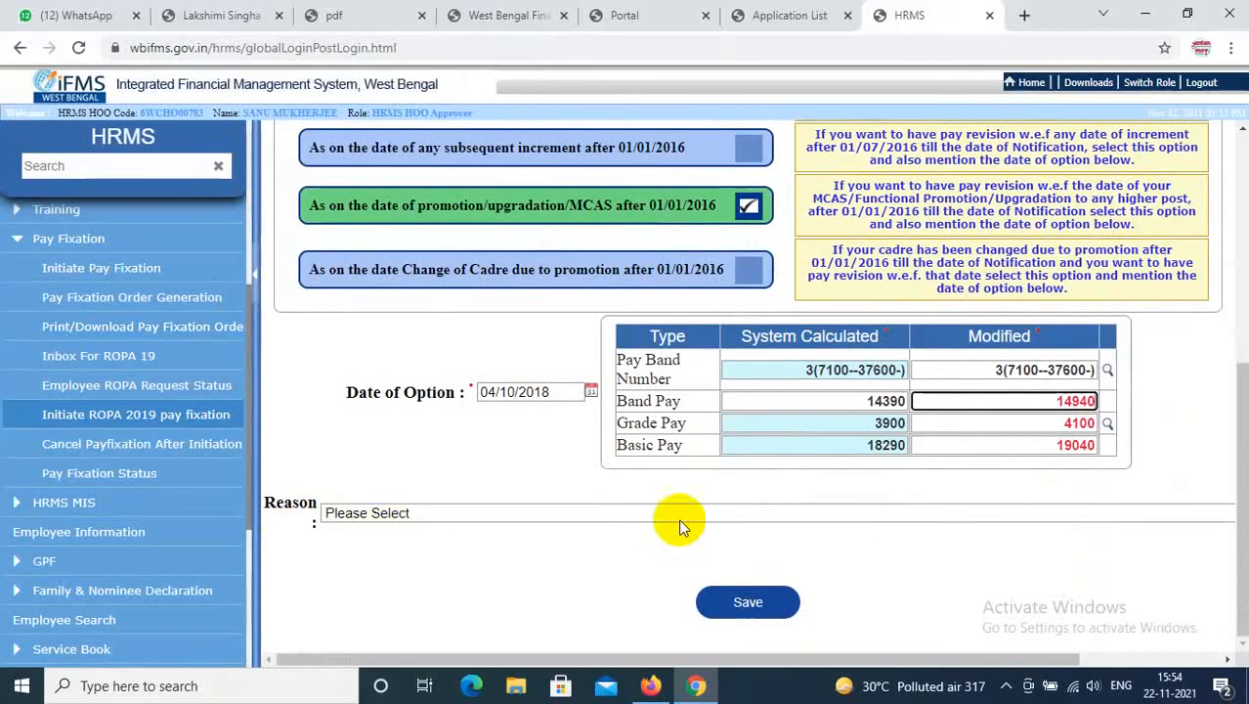
{"action": "left_click", "coordinate": [973, 521]}
{"action": "left_click", "coordinate": [973, 521]}
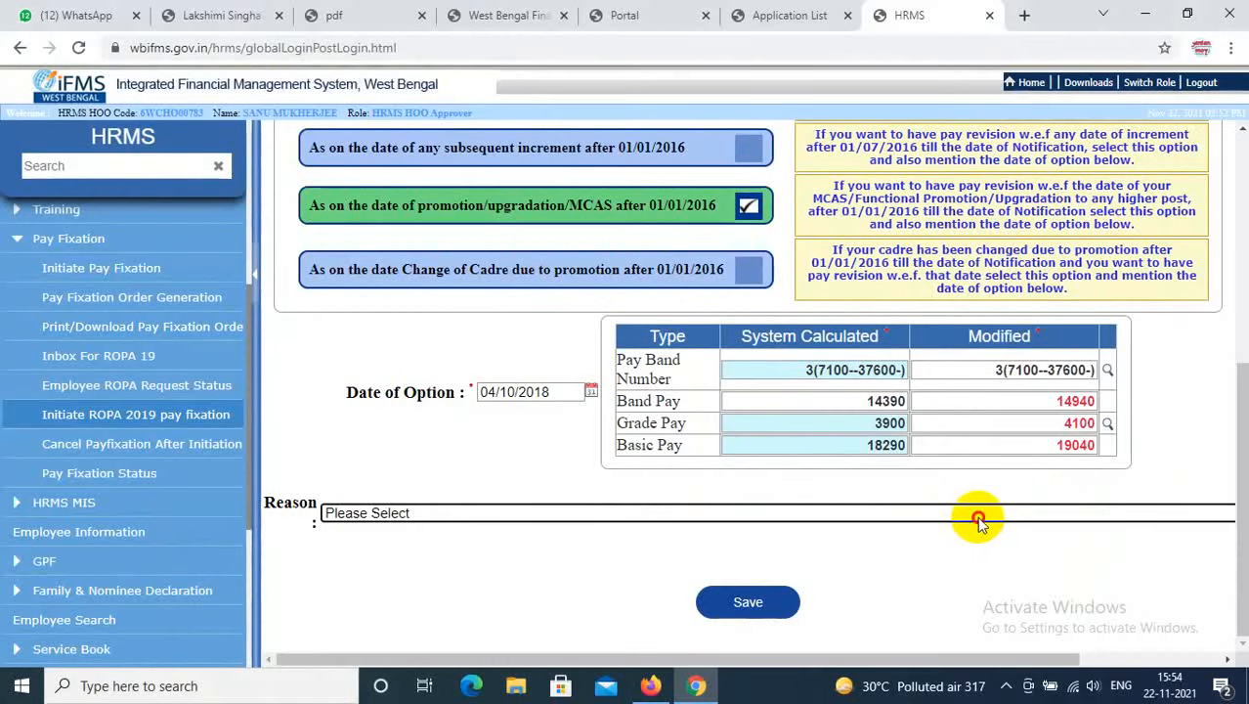
{"action": "left_click", "coordinate": [976, 521]}
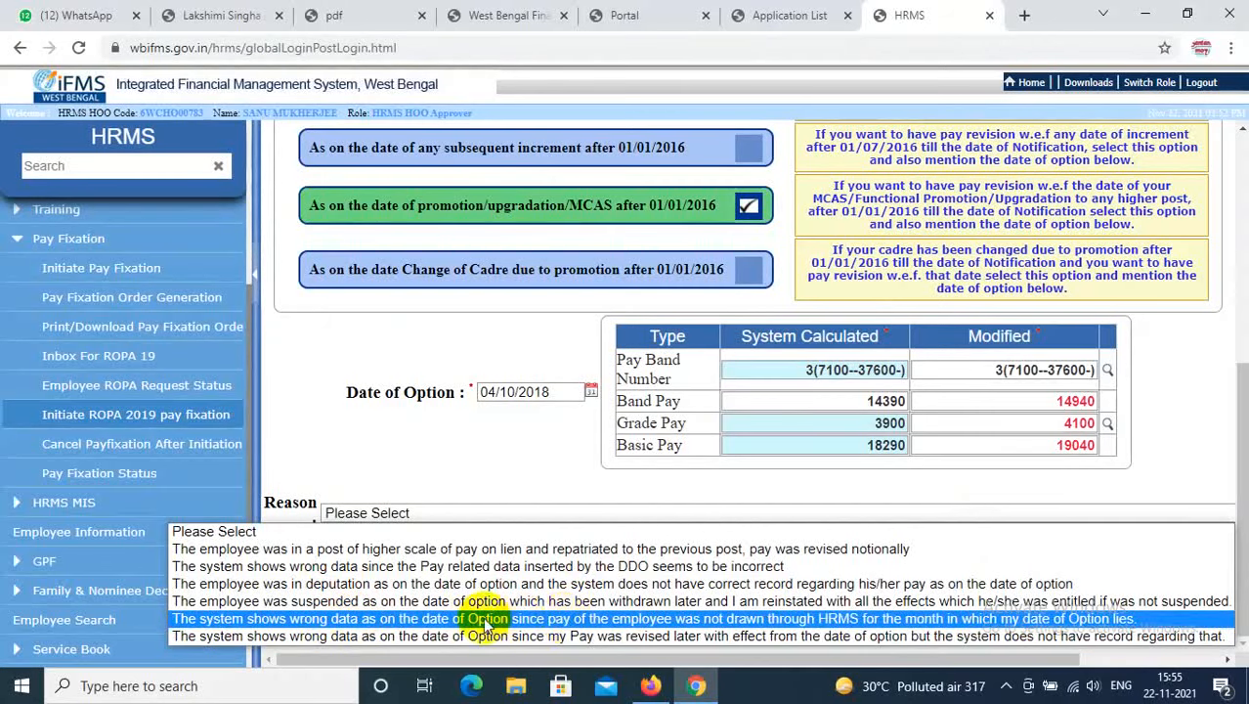
{"action": "left_click", "coordinate": [699, 622]}
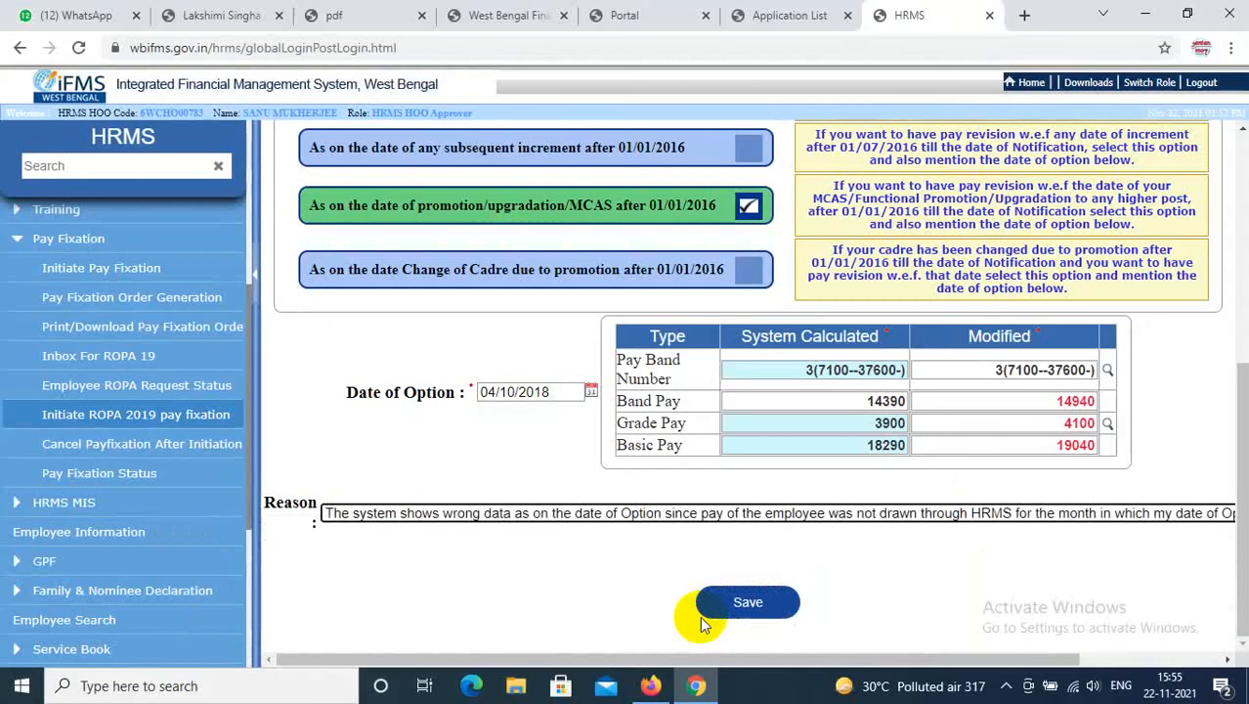
{"action": "left_click", "coordinate": [767, 605]}
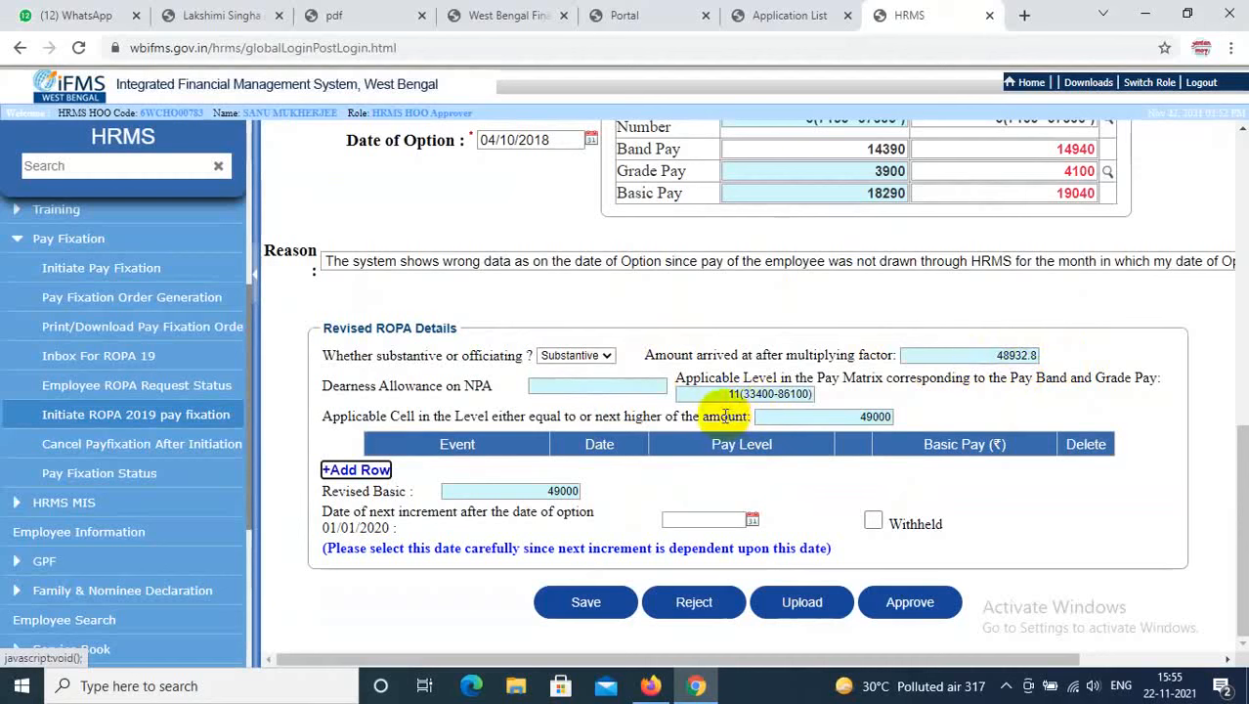
- Add a Normal Increment event dated 01/07/2019 to the Revised ROPA Details
{"action": "double_click", "coordinate": [864, 416]}
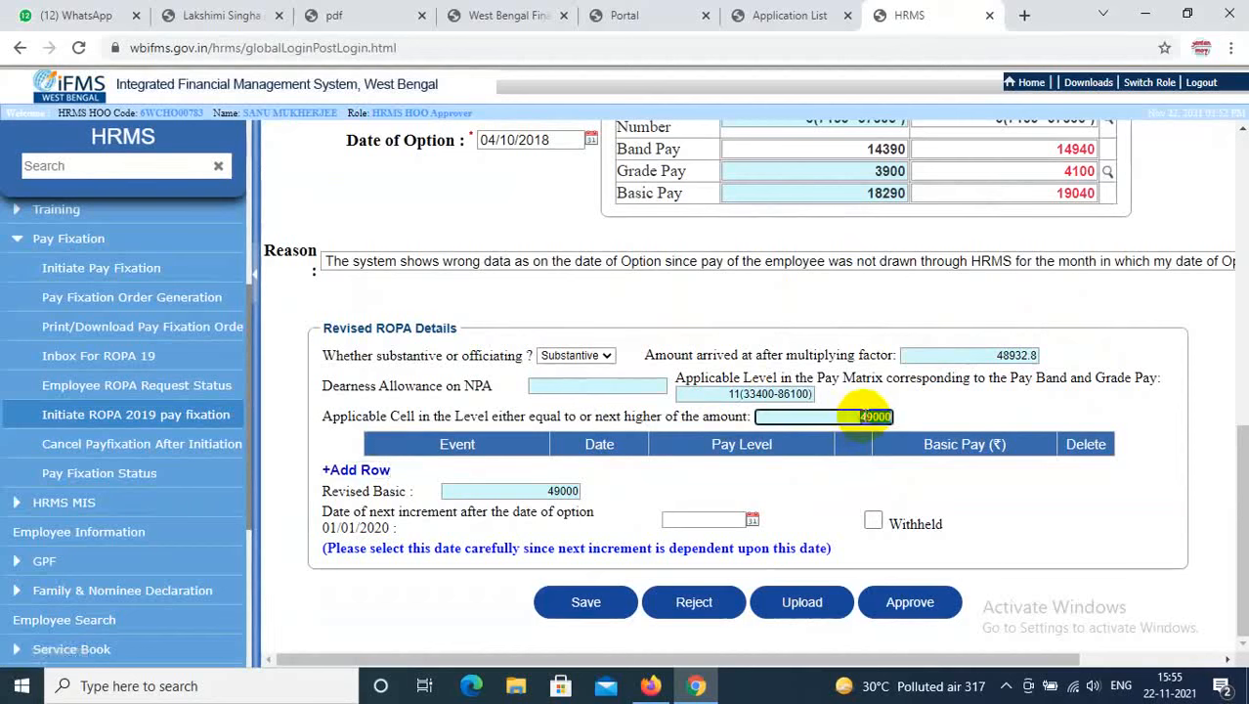
{"action": "left_click", "coordinate": [929, 408]}
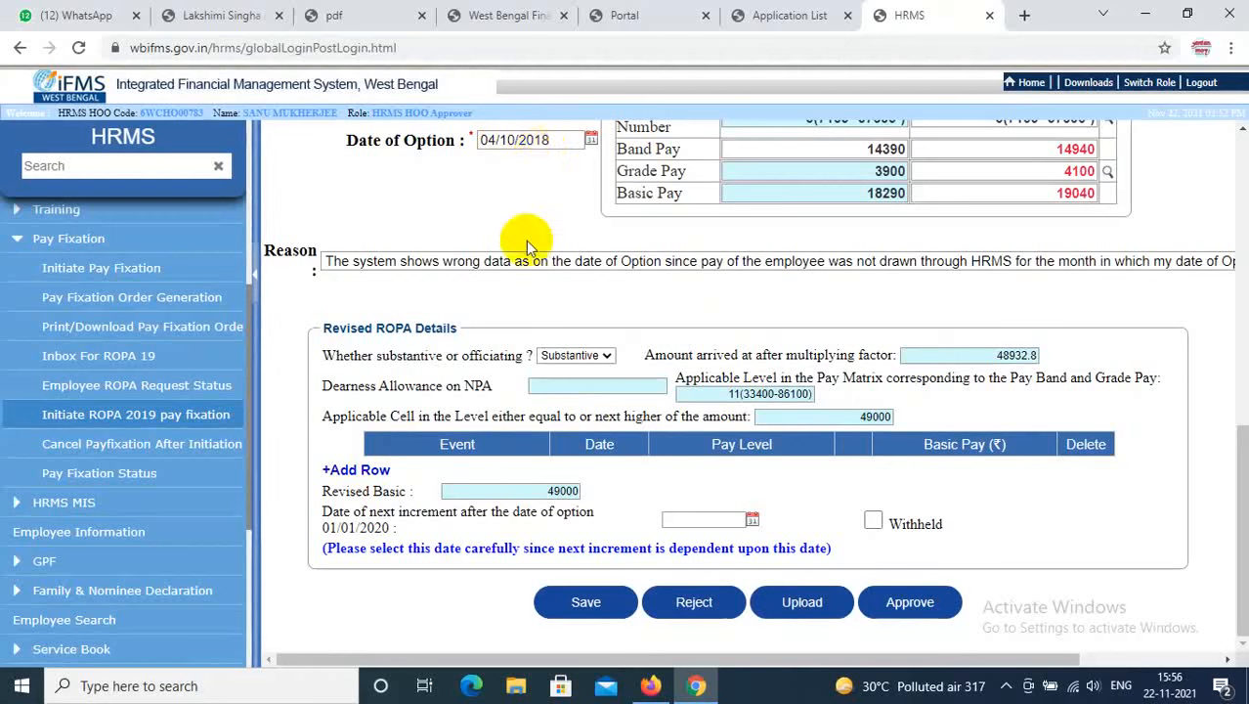
{"action": "left_click", "coordinate": [355, 472]}
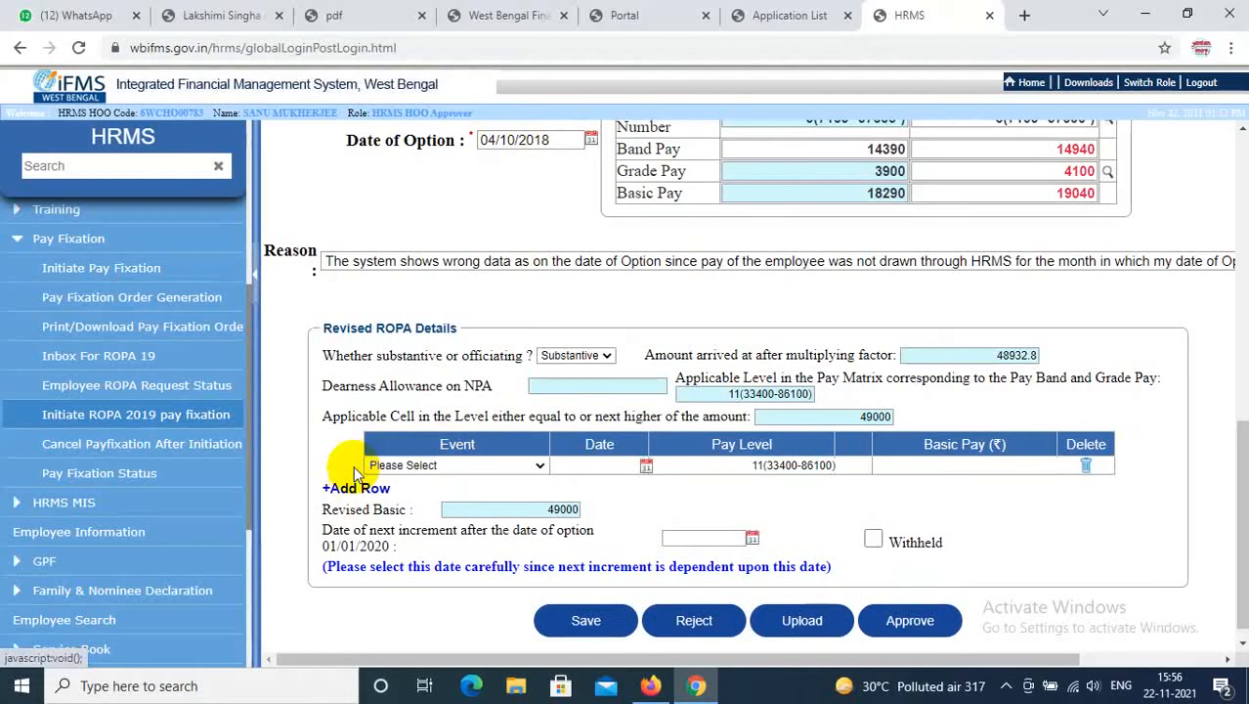
{"action": "left_click", "coordinate": [538, 466]}
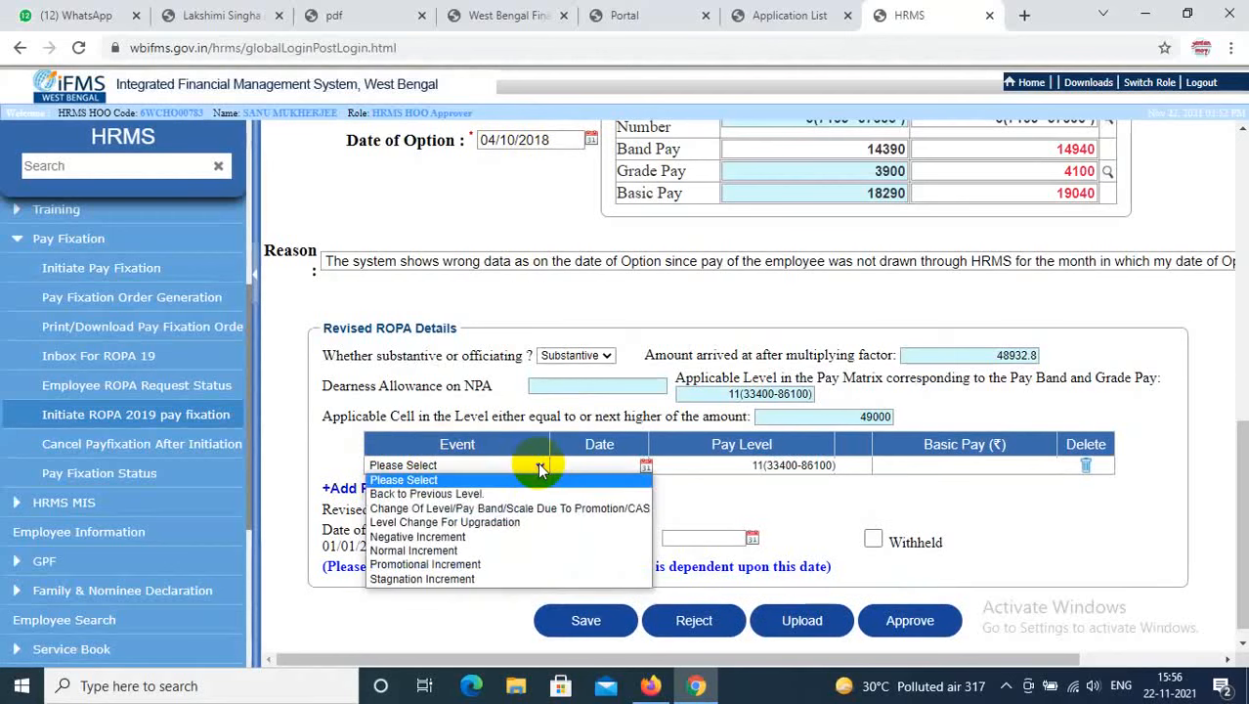
{"action": "left_click", "coordinate": [413, 550]}
{"action": "left_click", "coordinate": [647, 467]}
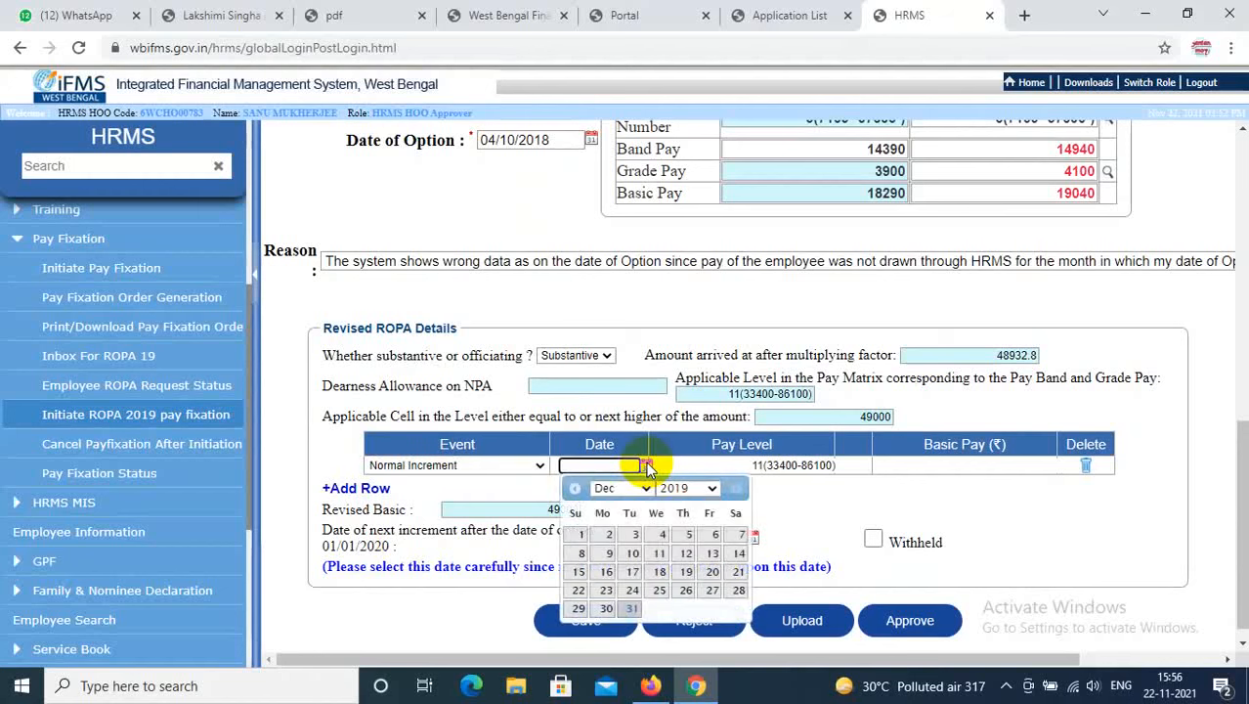
{"action": "left_click", "coordinate": [642, 488]}
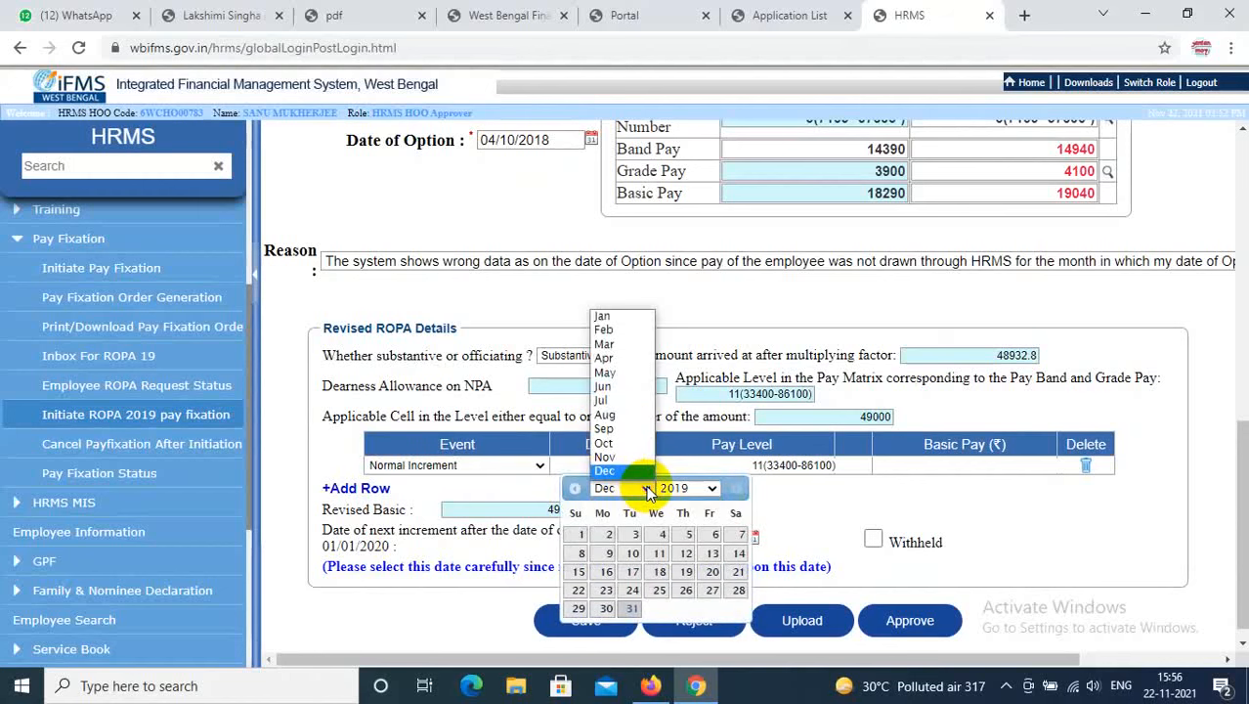
{"action": "left_click", "coordinate": [605, 399]}
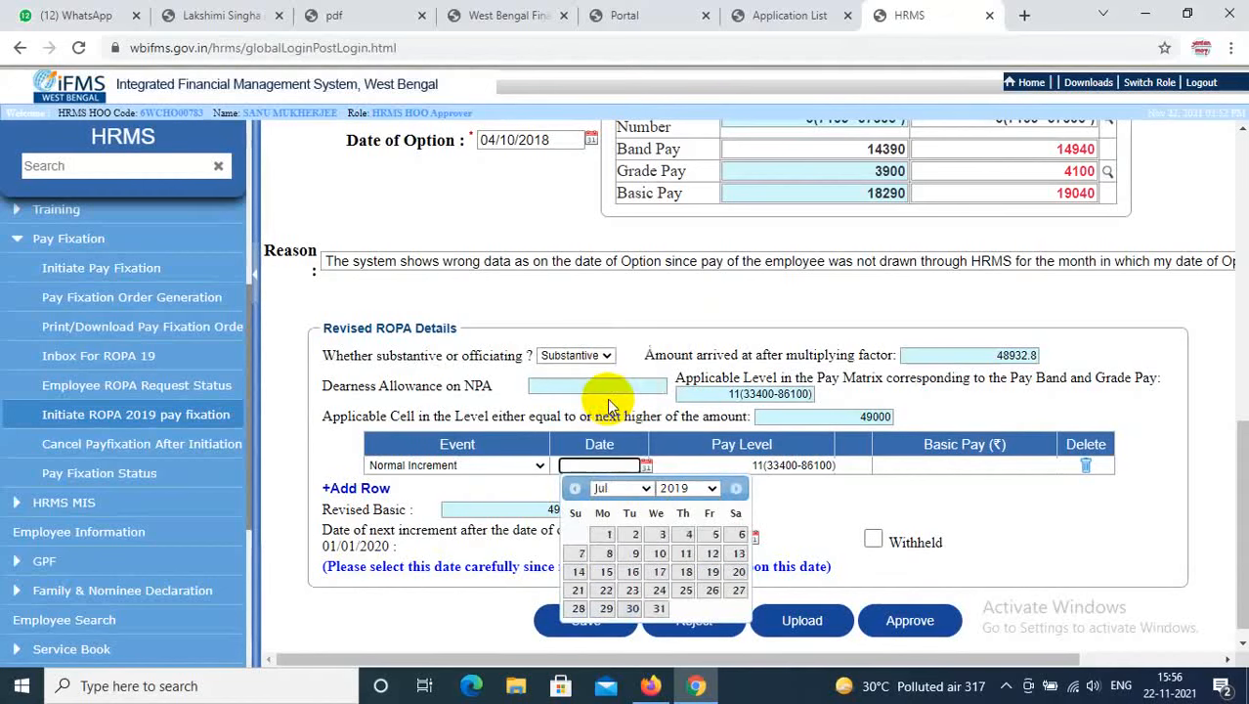
{"action": "left_click", "coordinate": [602, 531]}
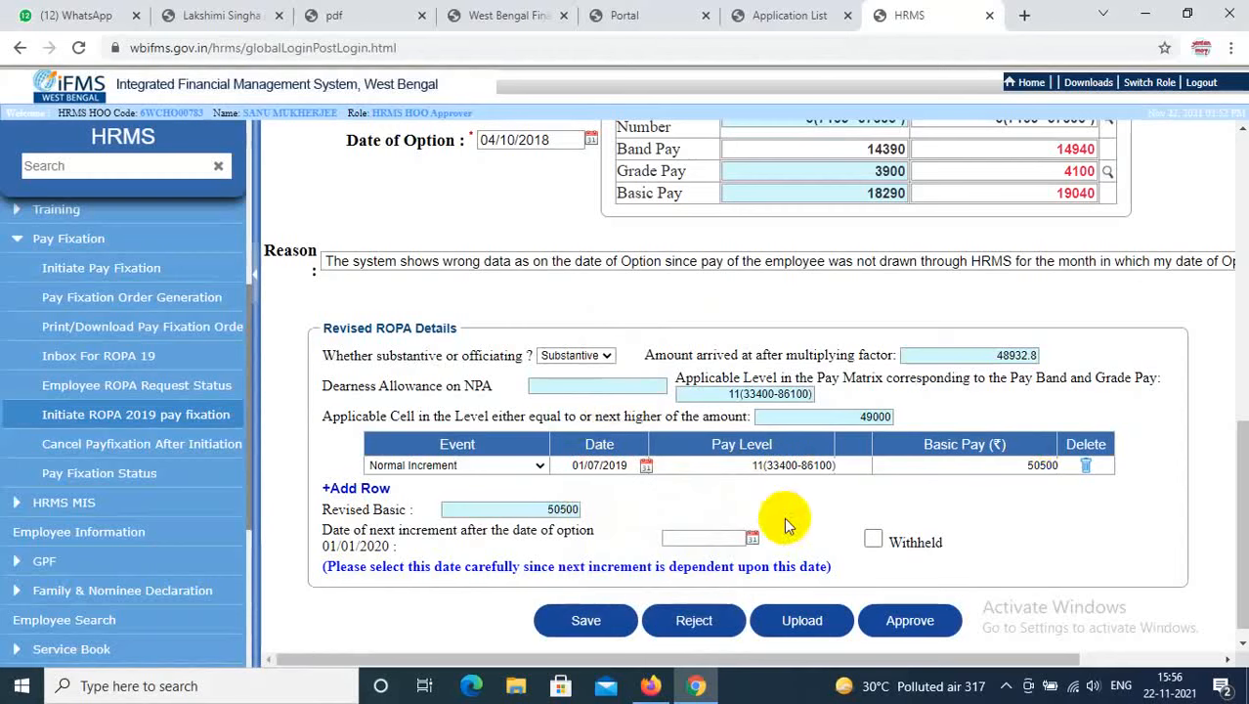
- Set the date of next increment after 01/01/2020 to 01/07/2020
{"action": "left_click", "coordinate": [751, 539]}
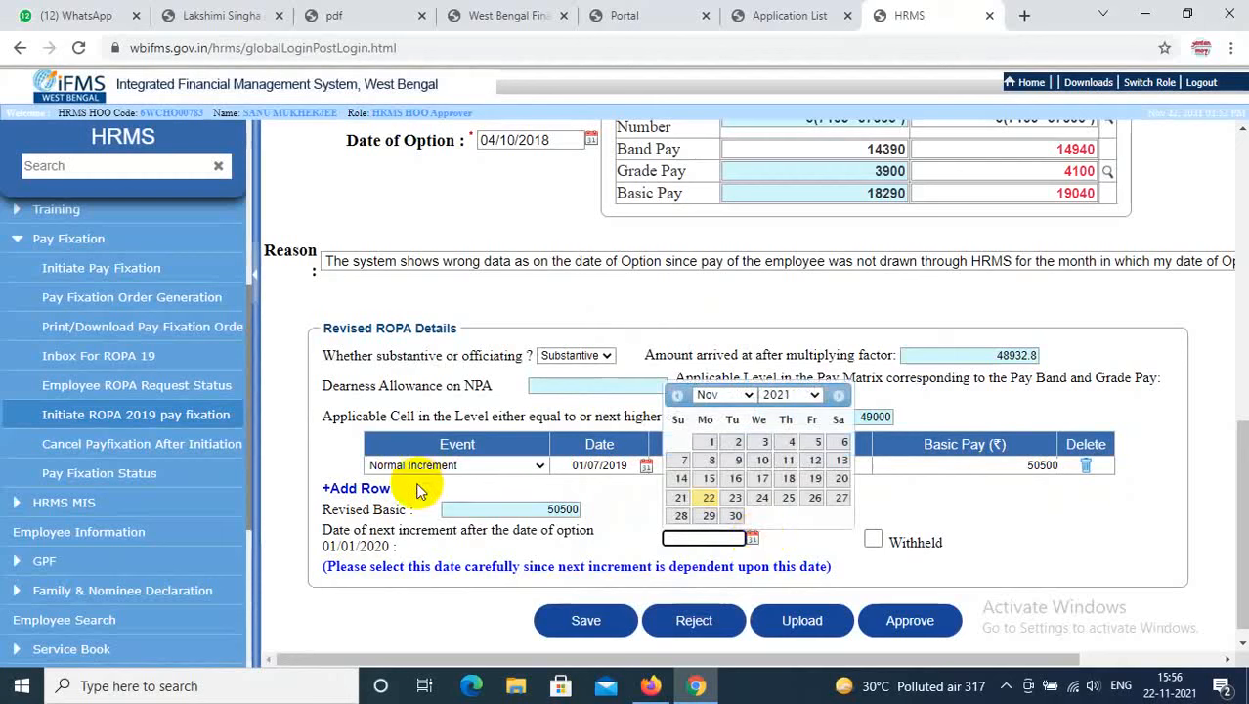
{"action": "left_click", "coordinate": [815, 396]}
{"action": "left_click", "coordinate": [782, 415]}
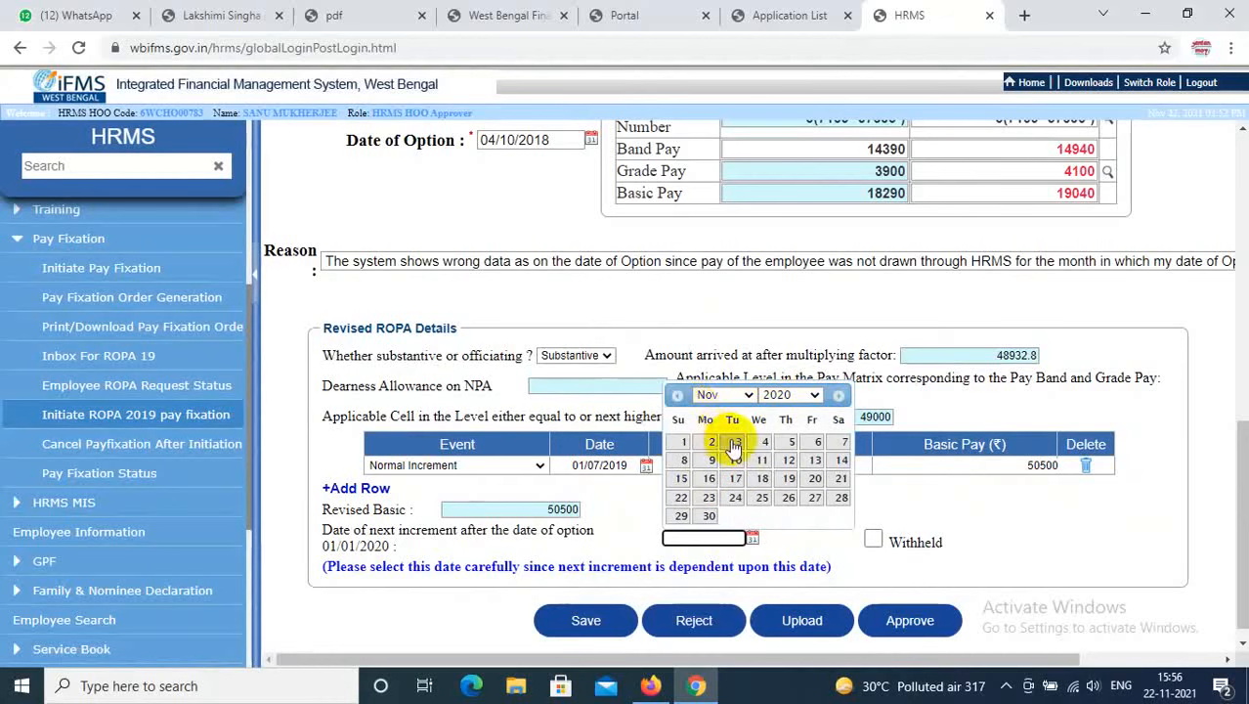
{"action": "left_click", "coordinate": [728, 395]}
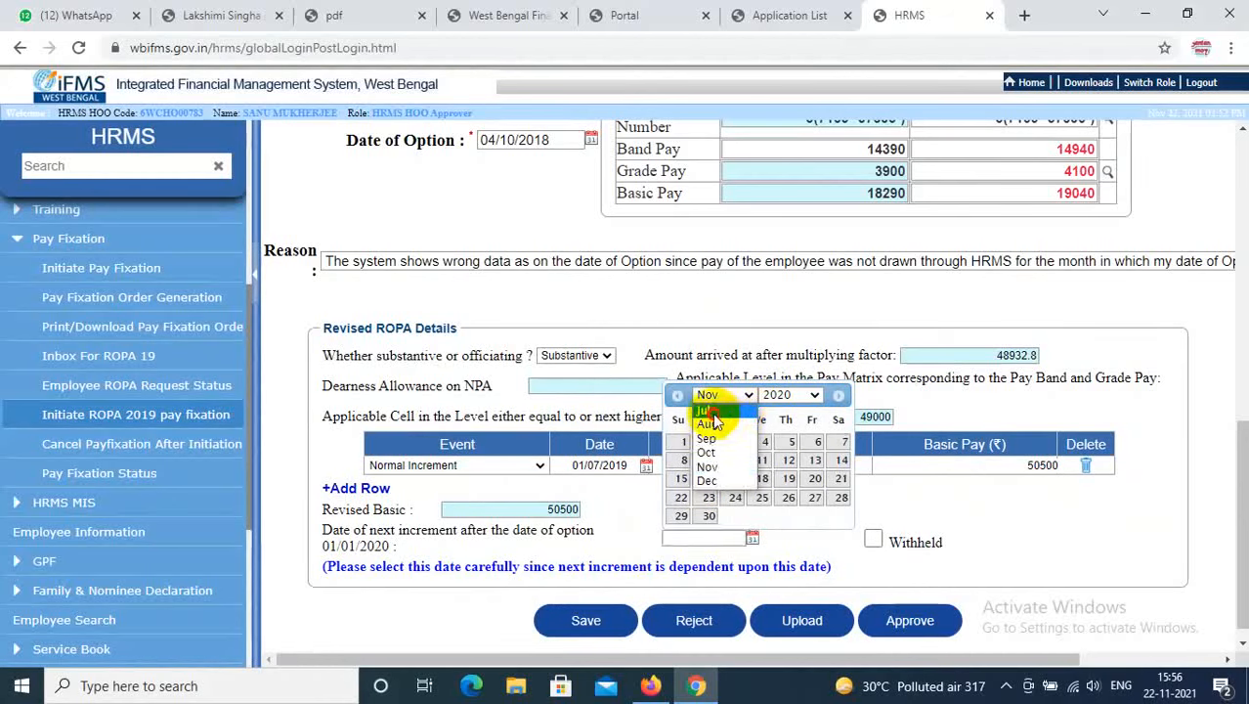
{"action": "left_click", "coordinate": [711, 413]}
{"action": "left_click", "coordinate": [761, 442]}
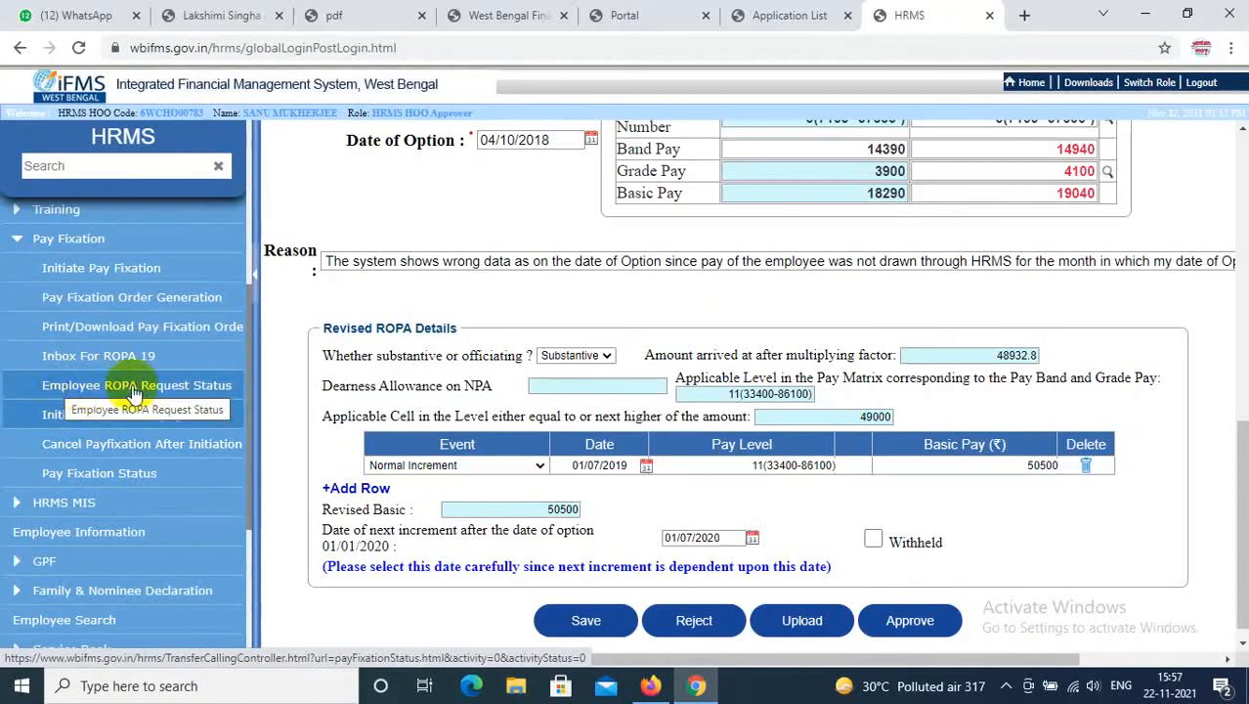
- Open the Employee ROPA Request Status page and review both pages of the supervisor's initial pay fixation and revision order PDF
{"action": "left_click", "coordinate": [194, 391]}
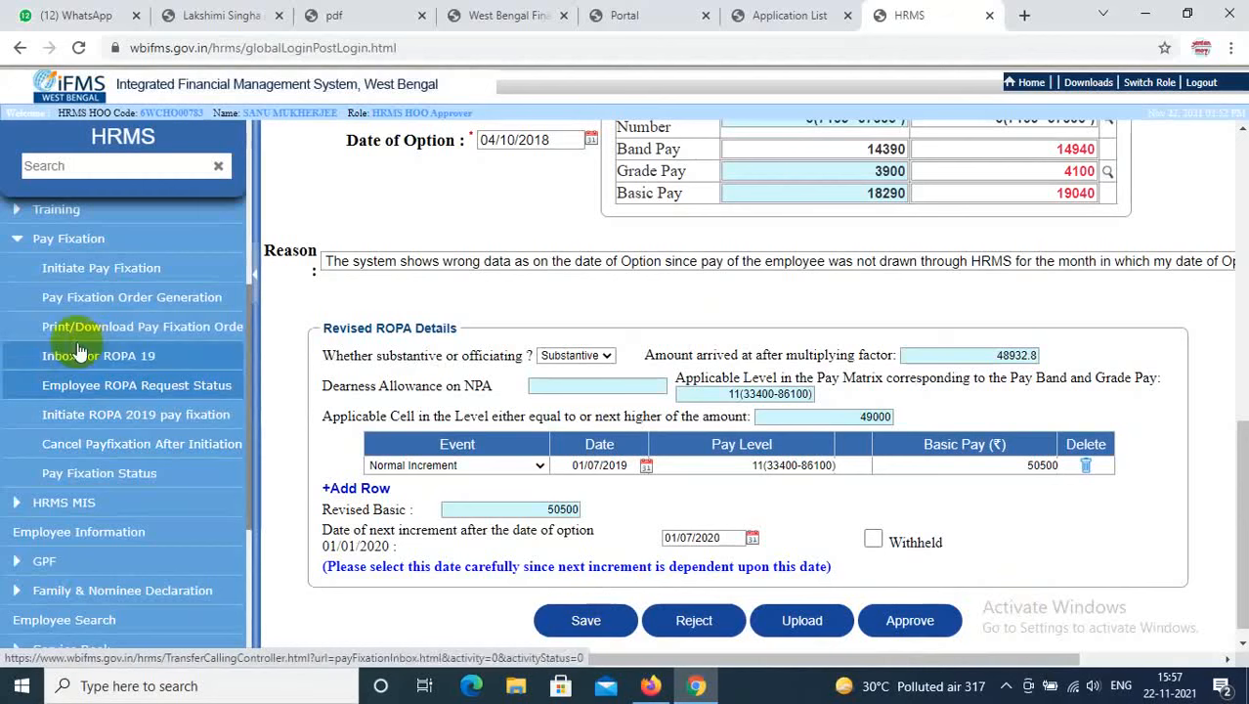
{"action": "left_click", "coordinate": [124, 387]}
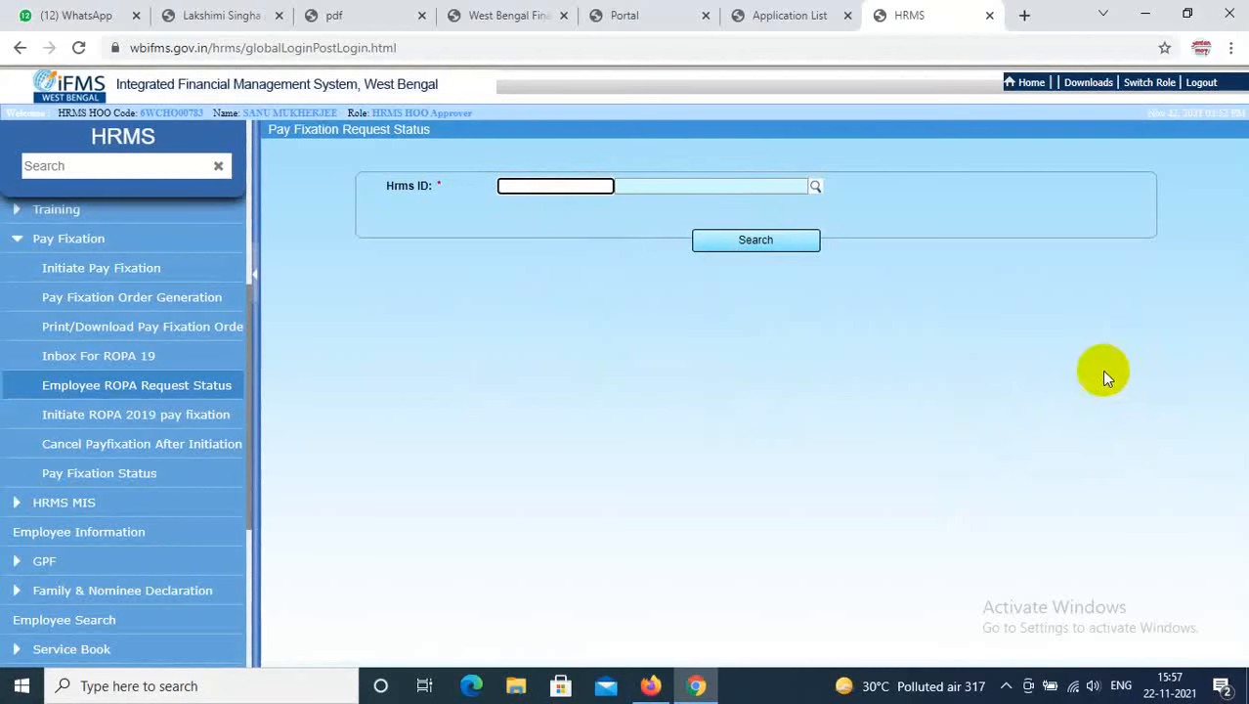
{"action": "left_click", "coordinate": [333, 15]}
{"action": "scroll", "coordinate": [907, 337], "scroll_direction": "down", "scroll_amount": 3}
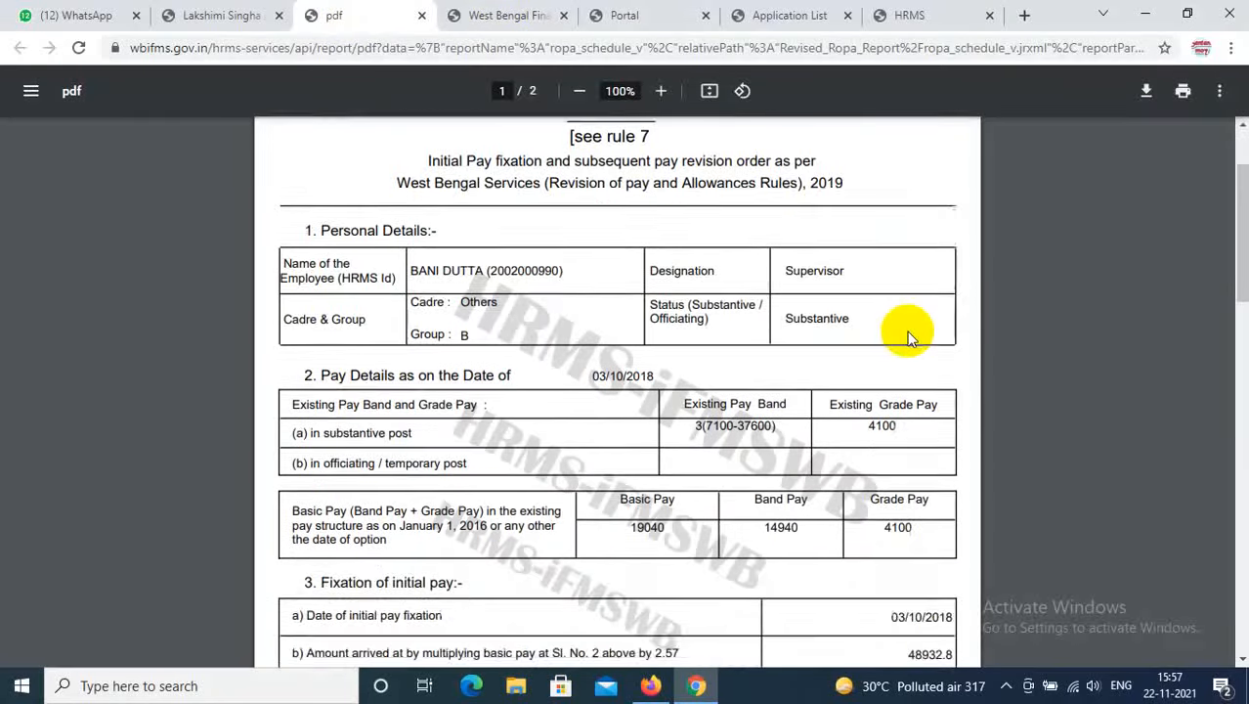
{"action": "scroll", "coordinate": [906, 337], "scroll_direction": "down", "scroll_amount": 10}
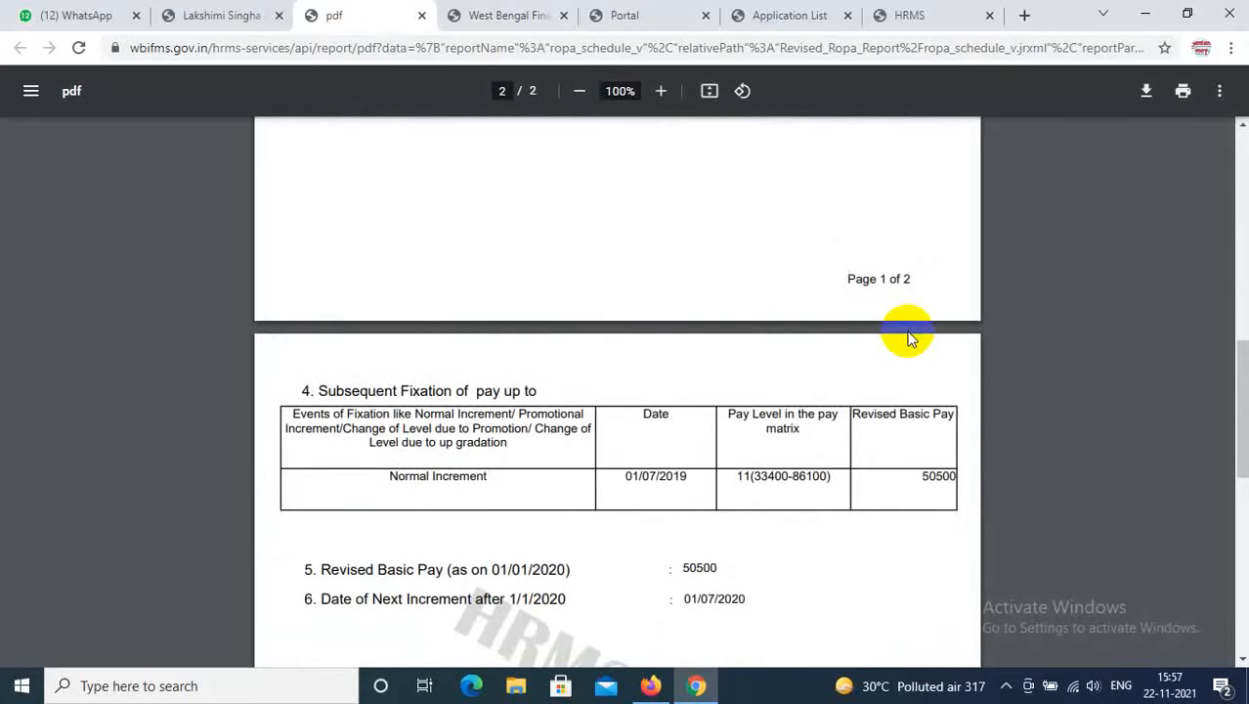
{"action": "scroll", "coordinate": [907, 338], "scroll_direction": "down", "scroll_amount": 1}
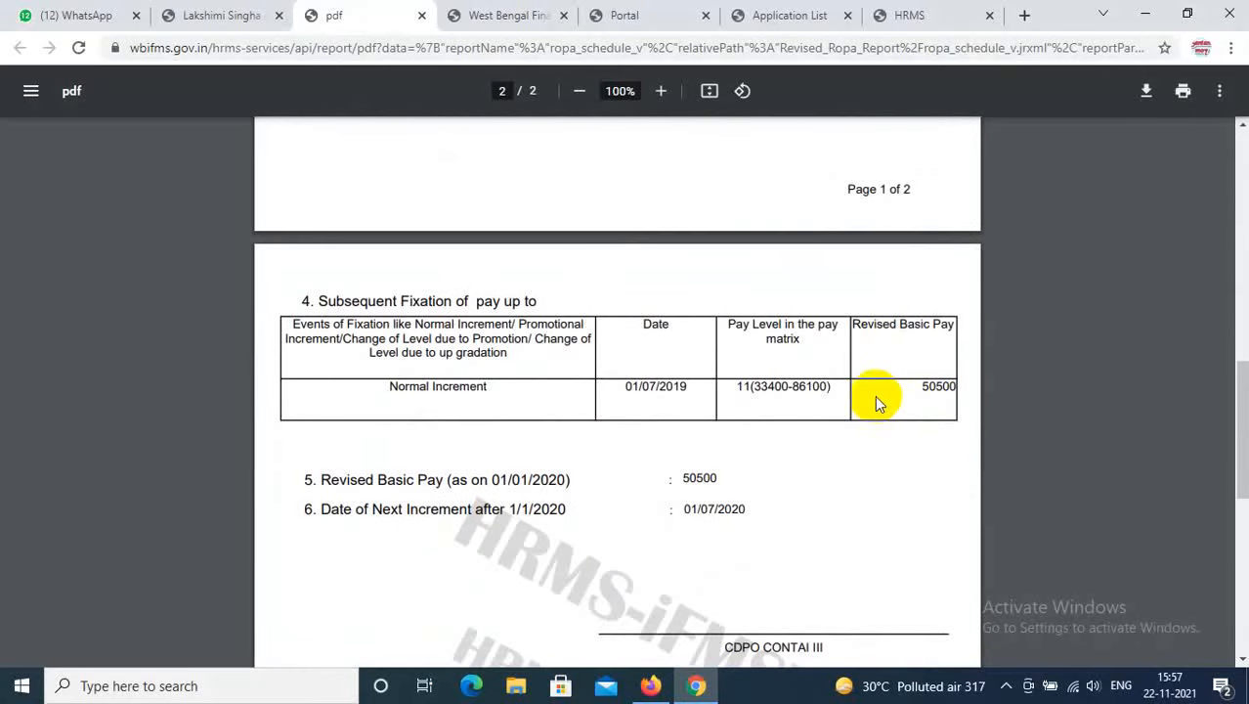
{"action": "scroll", "coordinate": [877, 403], "scroll_direction": "up", "scroll_amount": 12}
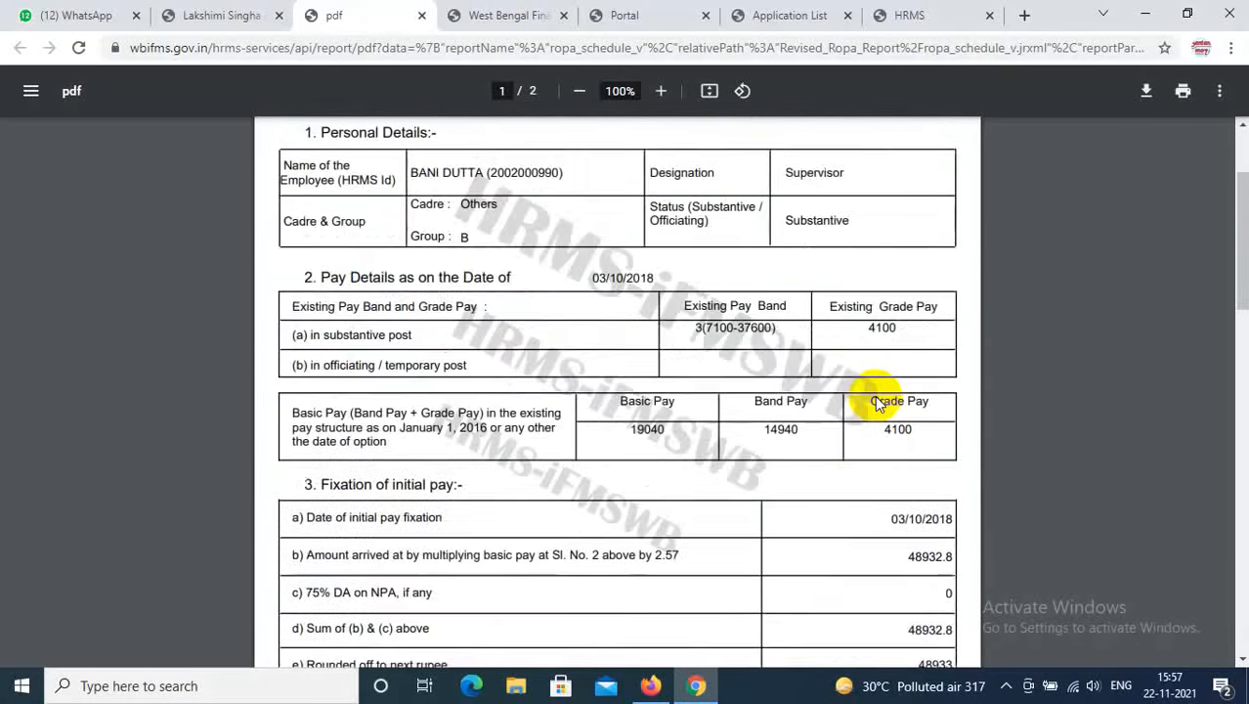
{"action": "left_click", "coordinate": [919, 15]}
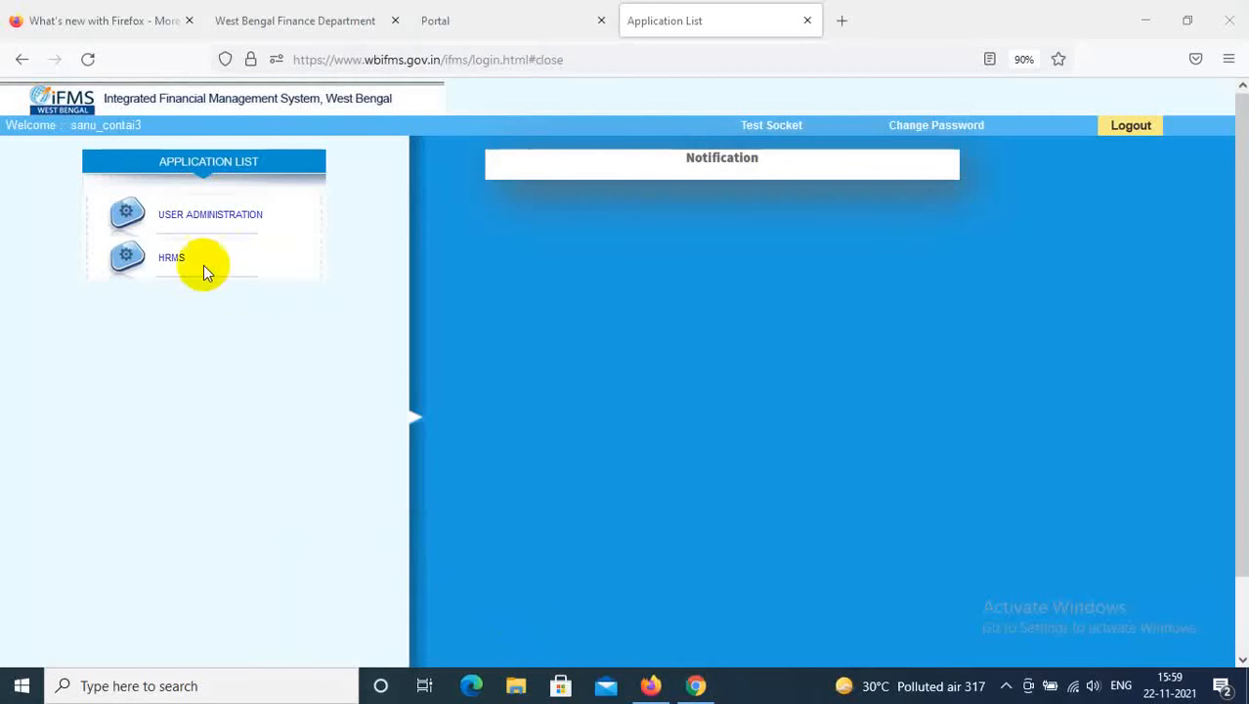
- Enter HRMS in Firefox without a Digital Signature Certificate, using the HRMS HOO Approver role
{"action": "left_click", "coordinate": [170, 258]}
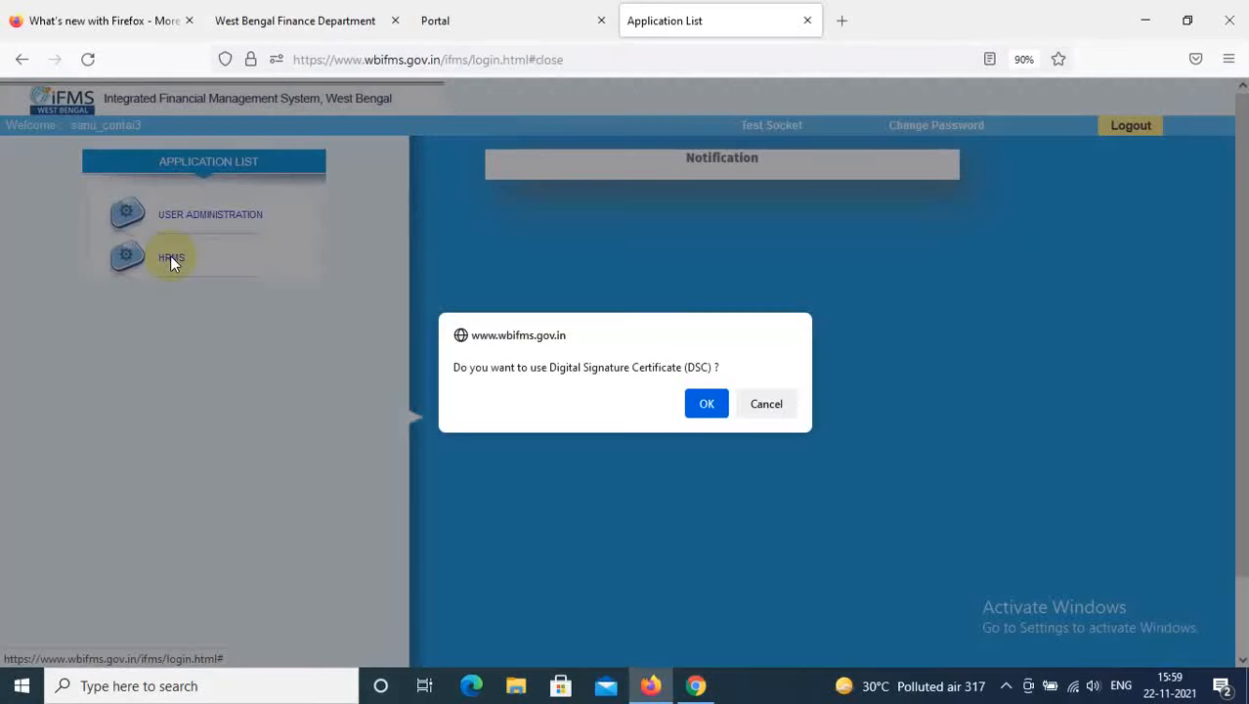
{"action": "left_click", "coordinate": [766, 404]}
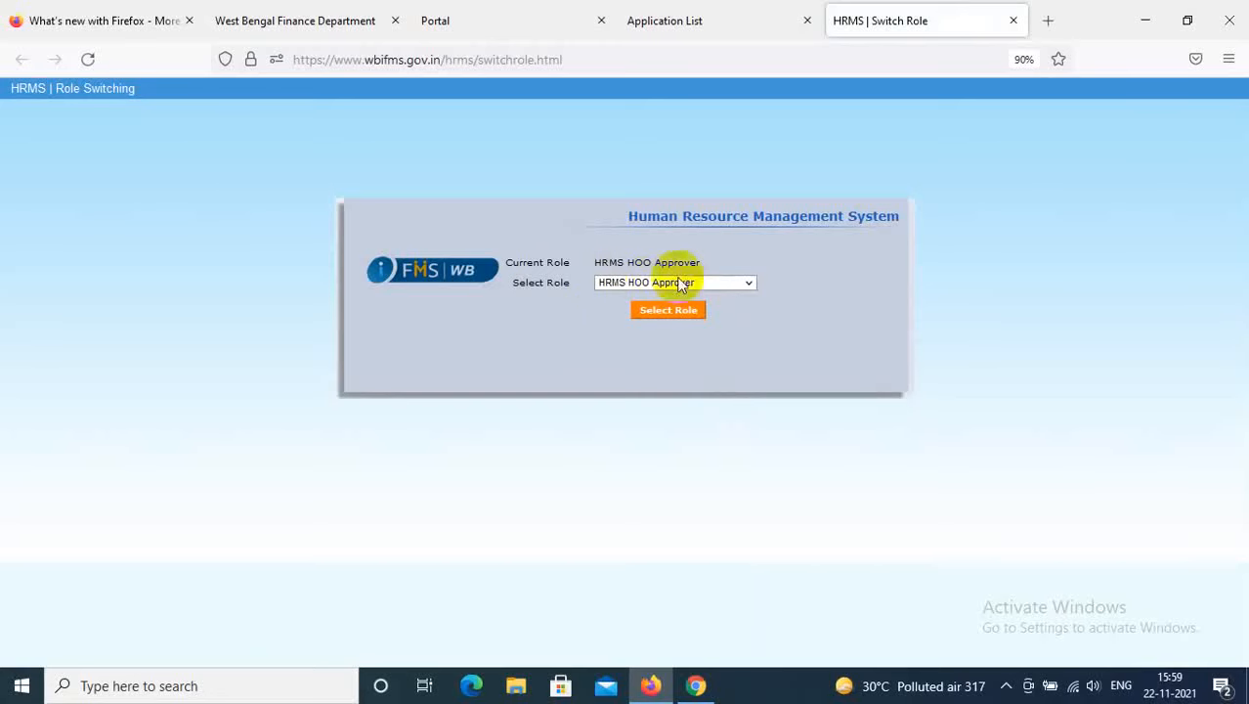
{"action": "left_click", "coordinate": [642, 311]}
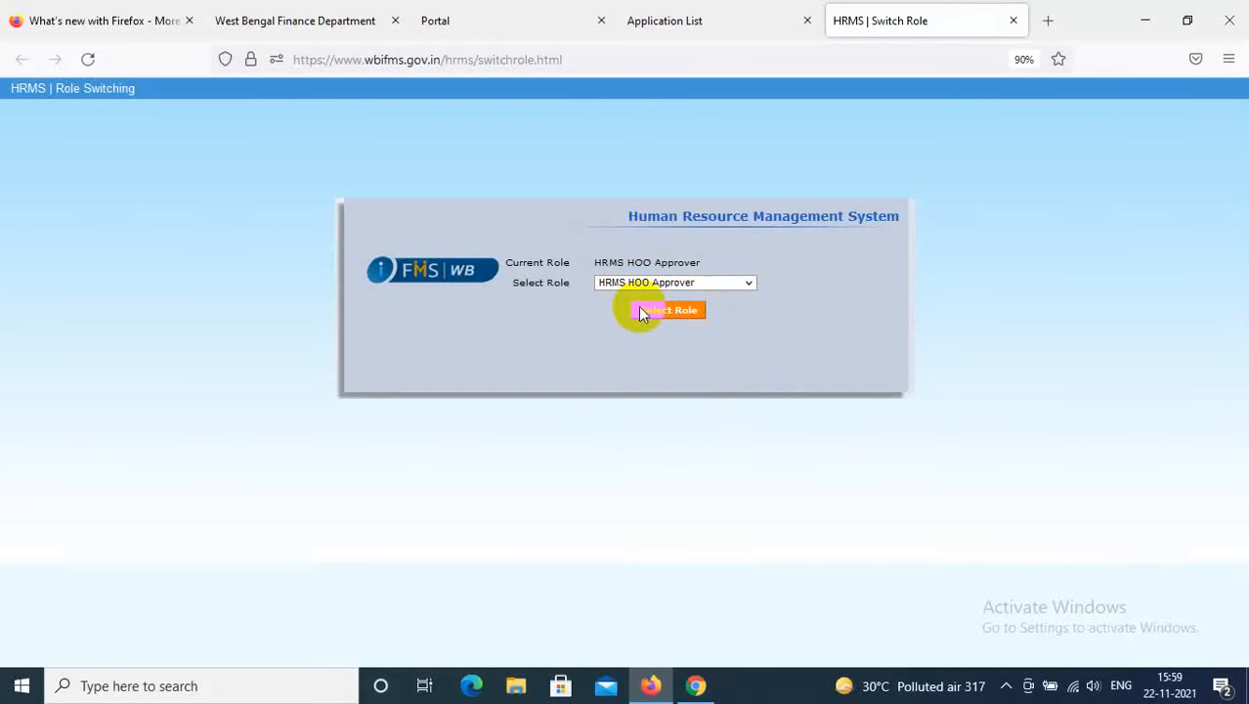
{"action": "left_click", "coordinate": [648, 309]}
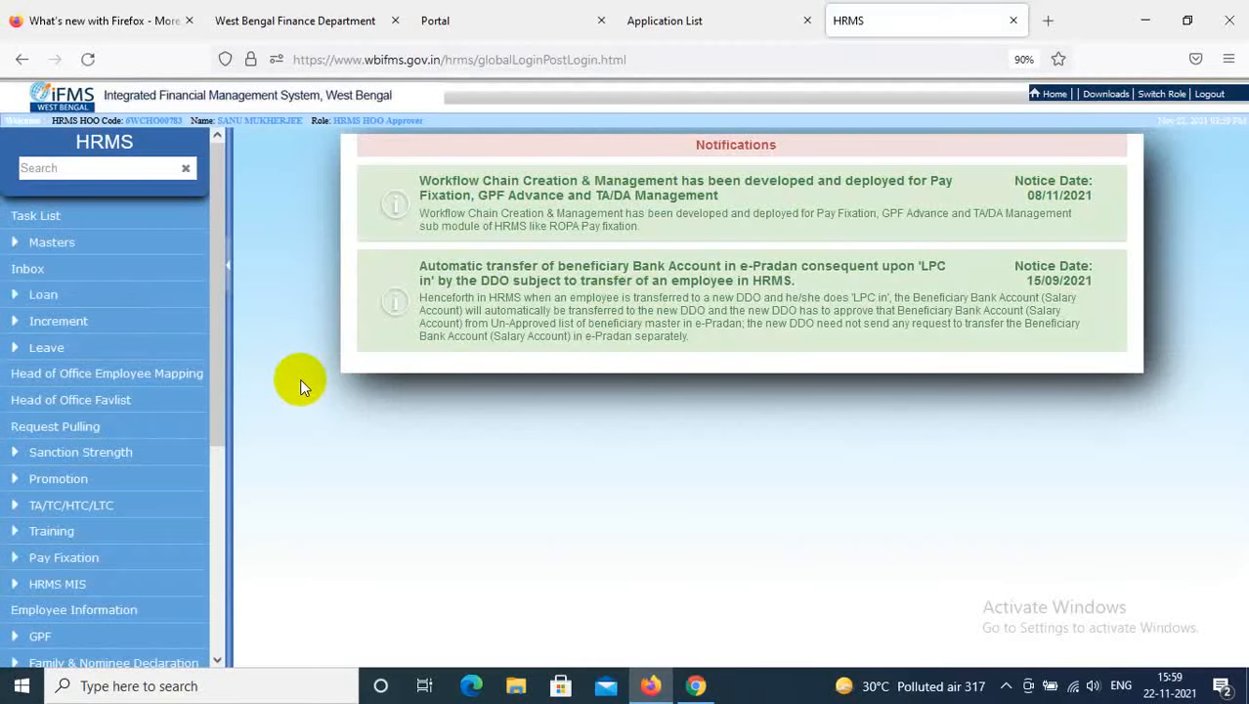
- Initiate a new pay fixation application and load the same supervisor from the employee list
{"action": "scroll", "coordinate": [92, 454], "scroll_direction": "down", "scroll_amount": 2}
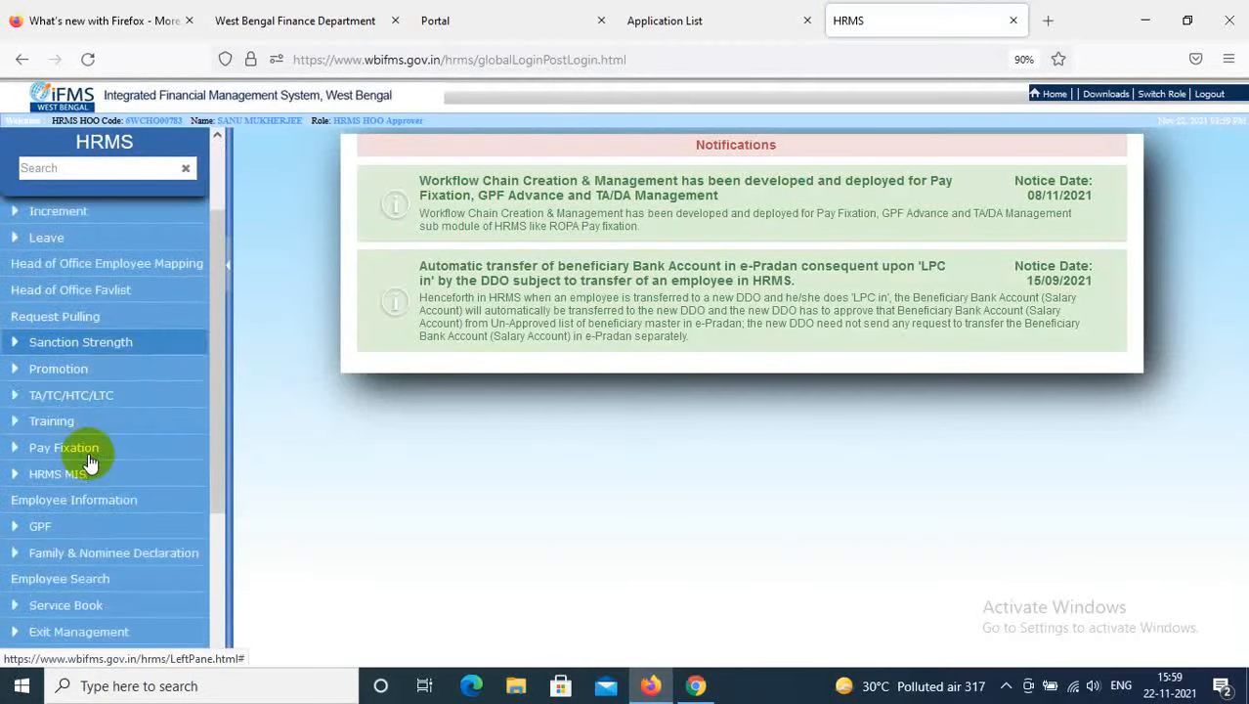
{"action": "scroll", "coordinate": [88, 461], "scroll_direction": "down", "scroll_amount": 1}
{"action": "left_click", "coordinate": [69, 383]}
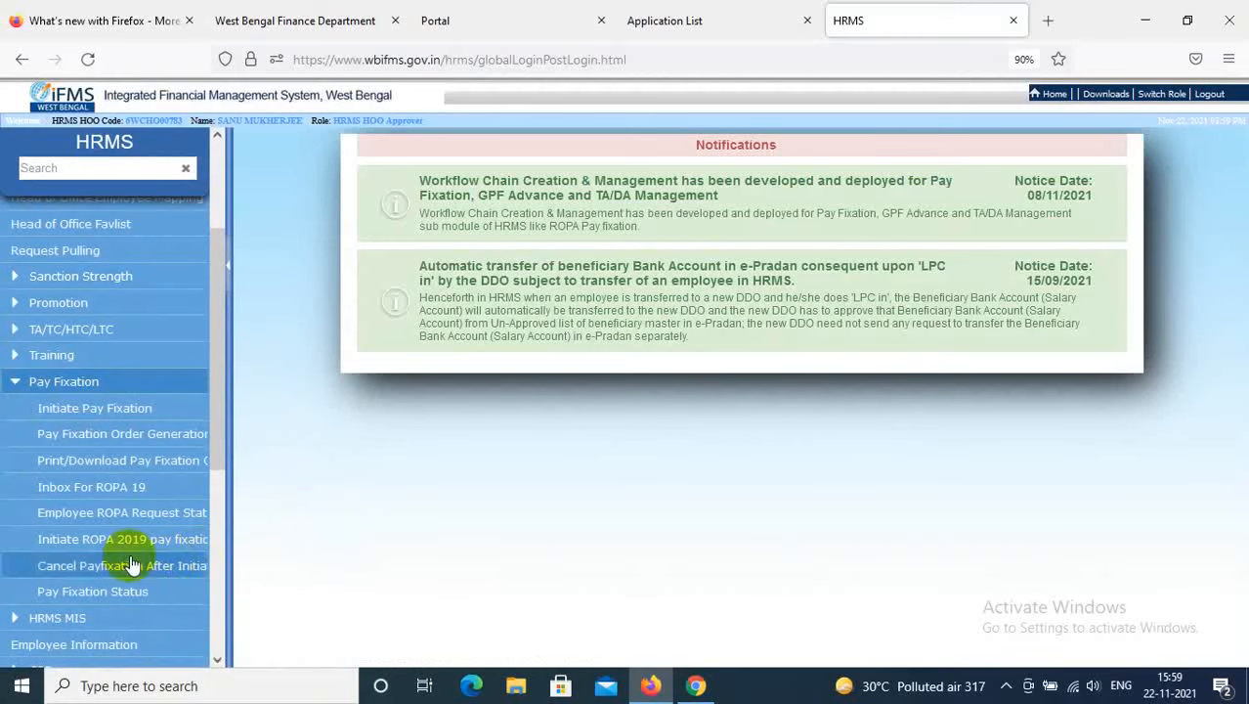
{"action": "left_click", "coordinate": [115, 408]}
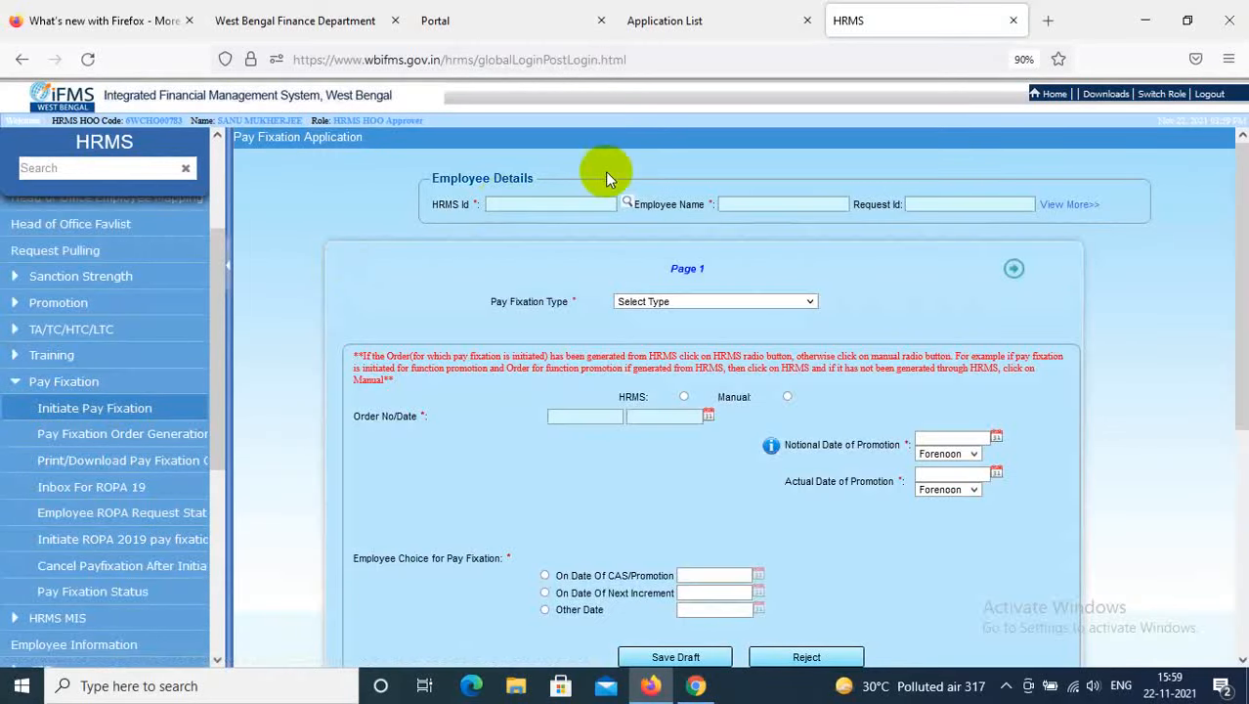
{"action": "left_click", "coordinate": [626, 202]}
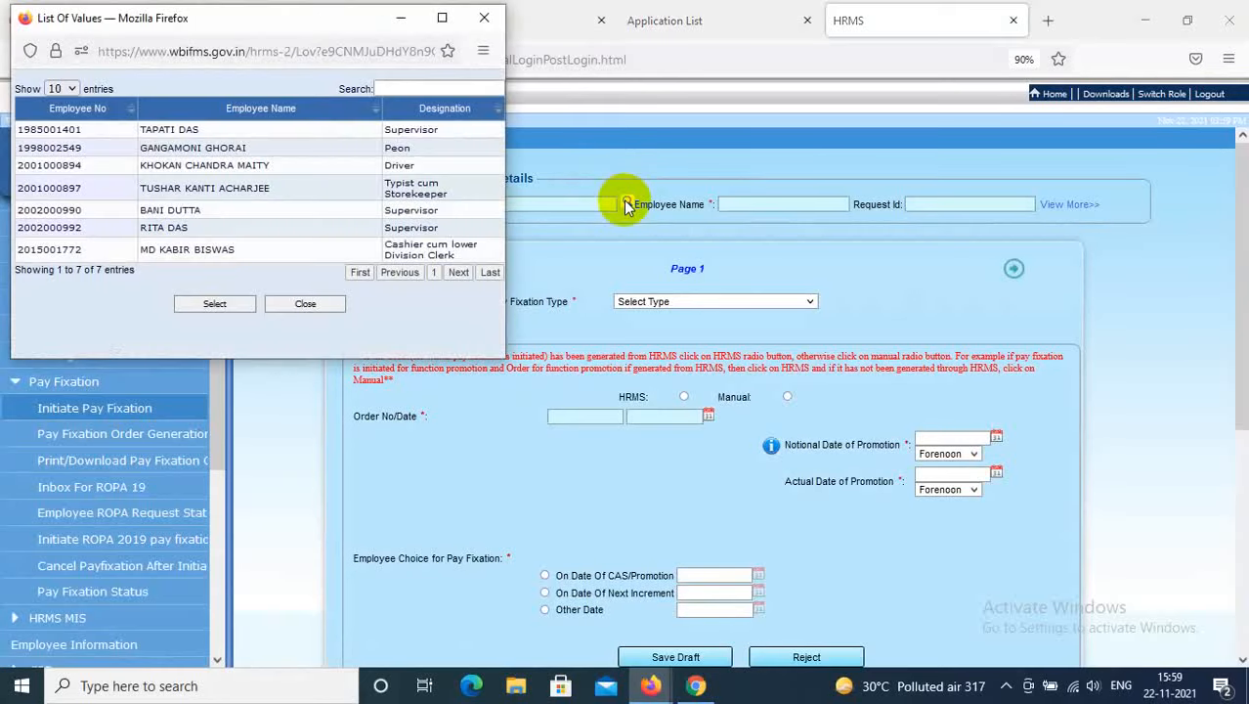
{"action": "left_click", "coordinate": [168, 213]}
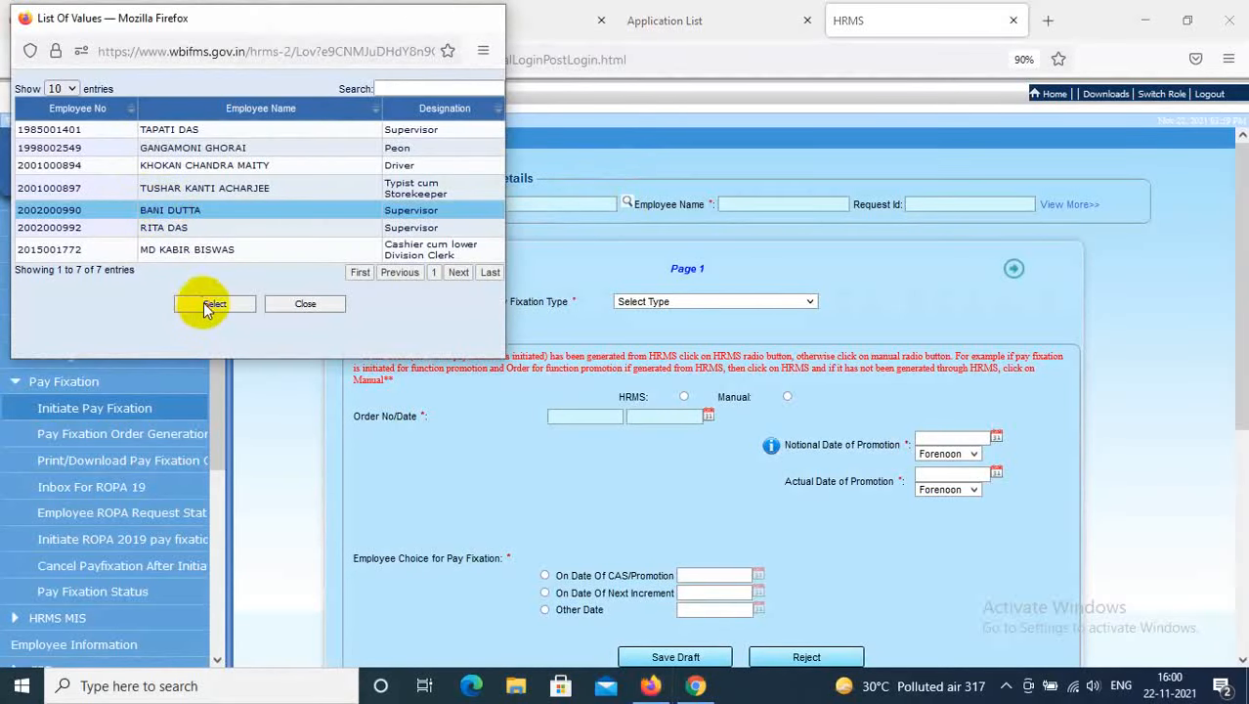
{"action": "left_click", "coordinate": [212, 304]}
- Set the pay fixation type to Career Advancement Scheme (CAS)/Non Functional Promotion and the promotion type to Non-Functional Promotion /MCAS2/CAS2
{"action": "left_click", "coordinate": [808, 303]}
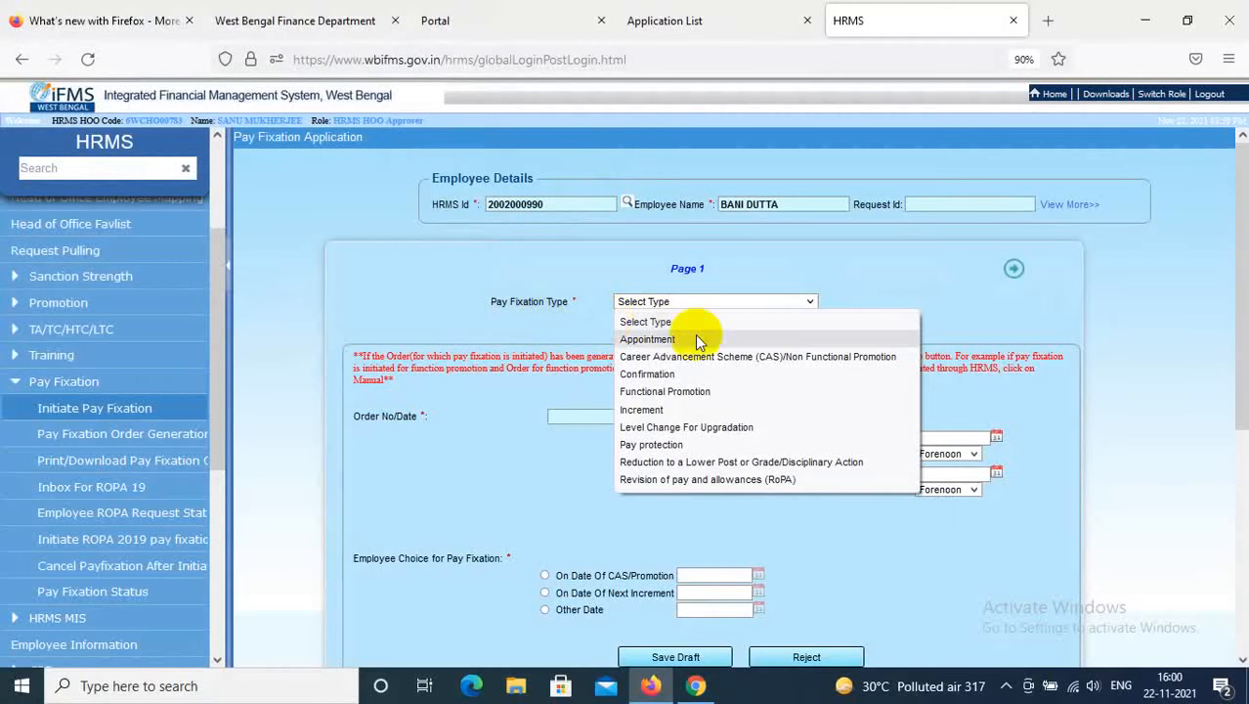
{"action": "left_click", "coordinate": [779, 358]}
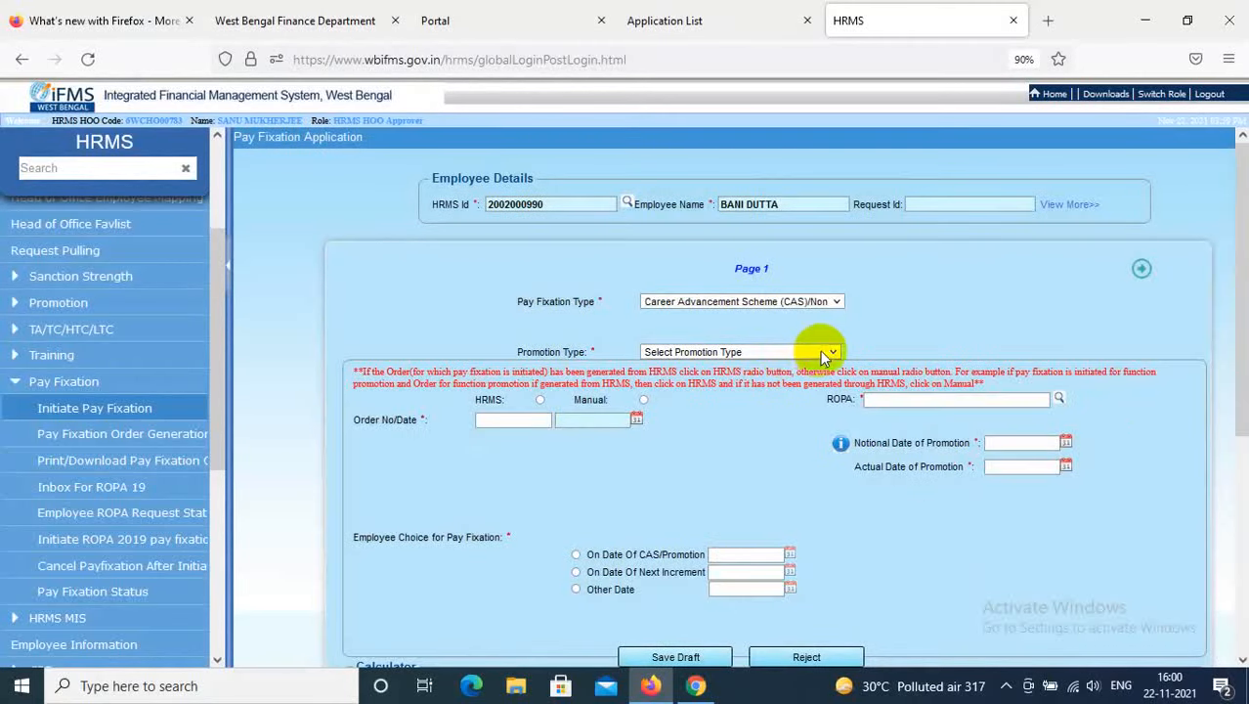
{"action": "left_click", "coordinate": [836, 351]}
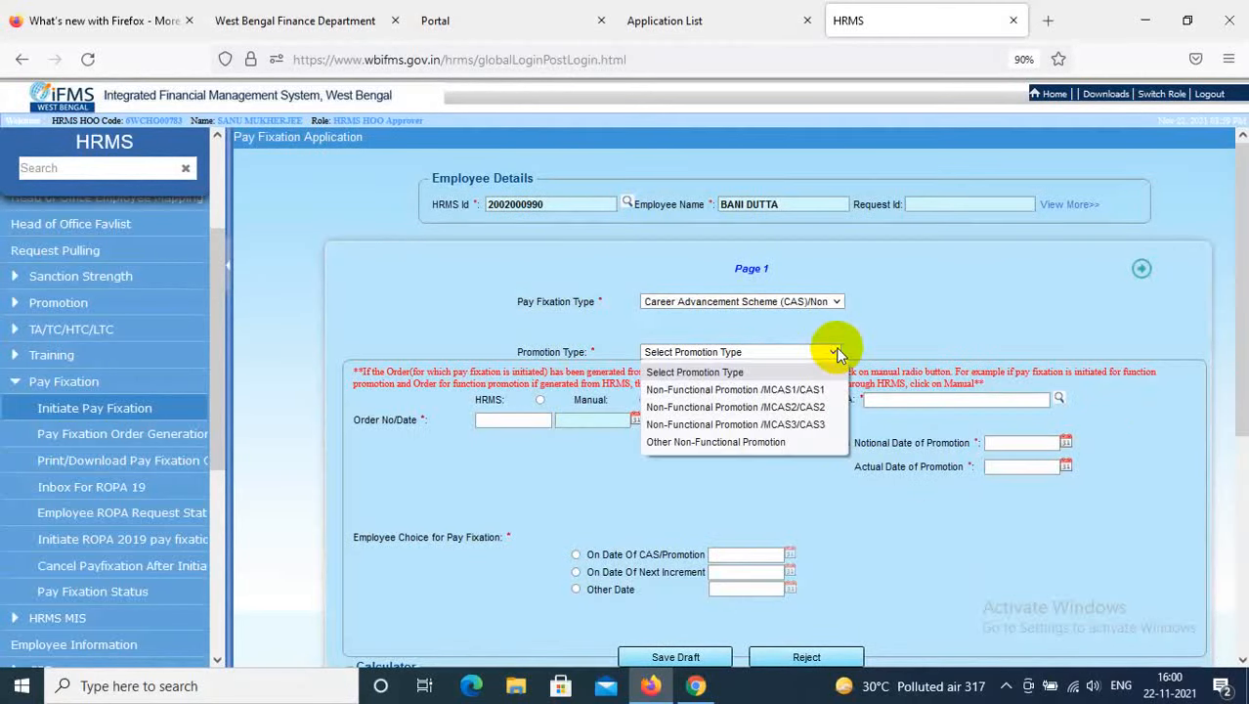
{"action": "left_click", "coordinate": [794, 407]}
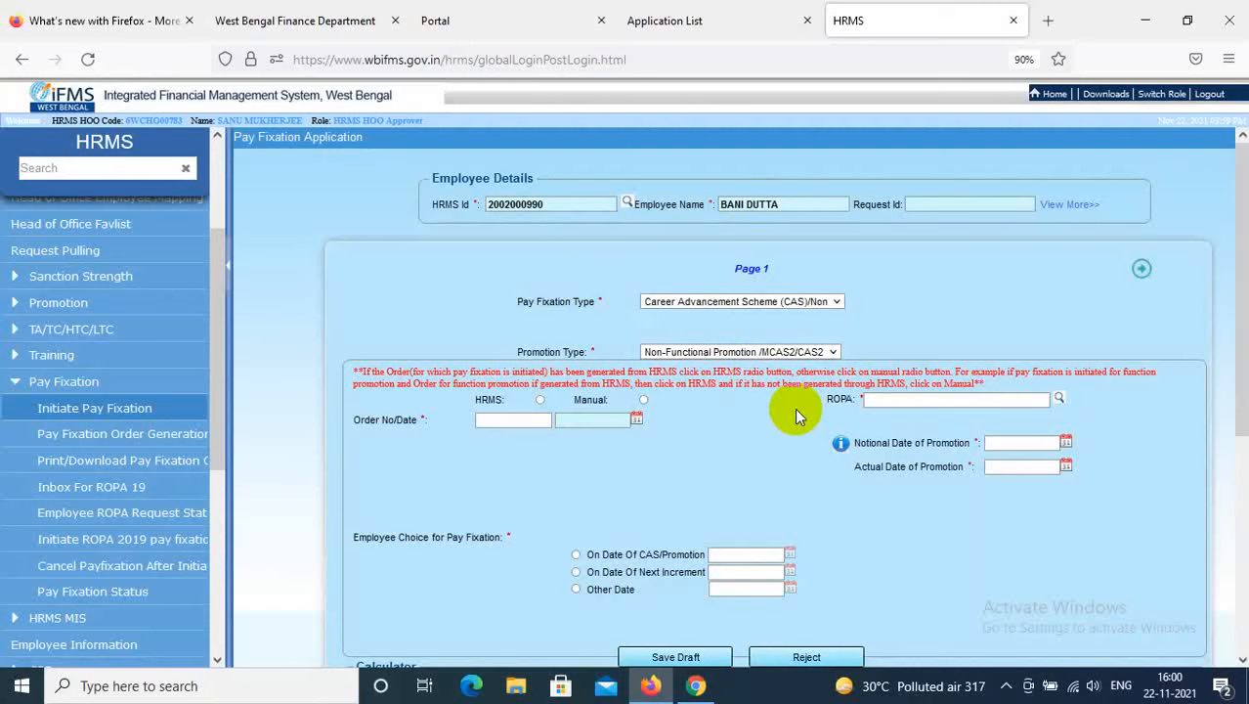
- Mark the promotion order as Manual and set its ROPA to STATE GOVERNMENT ROPA 2019
{"action": "left_click", "coordinate": [642, 401]}
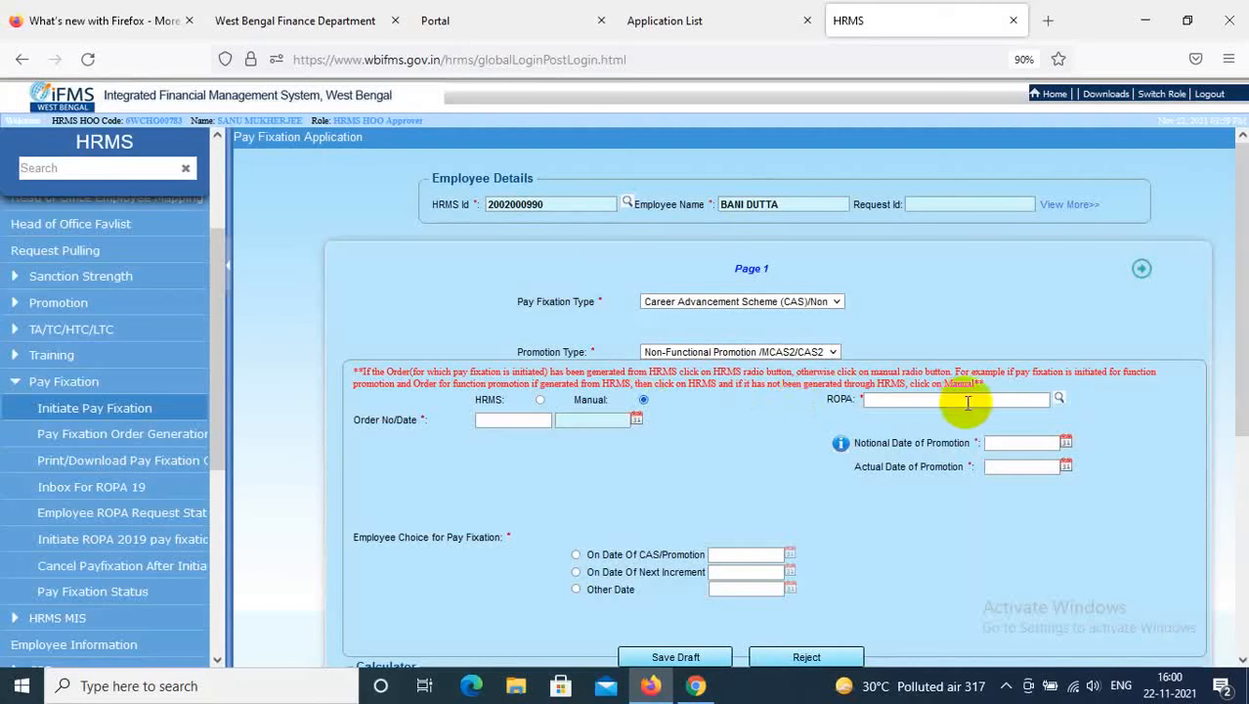
{"action": "left_click", "coordinate": [1060, 397]}
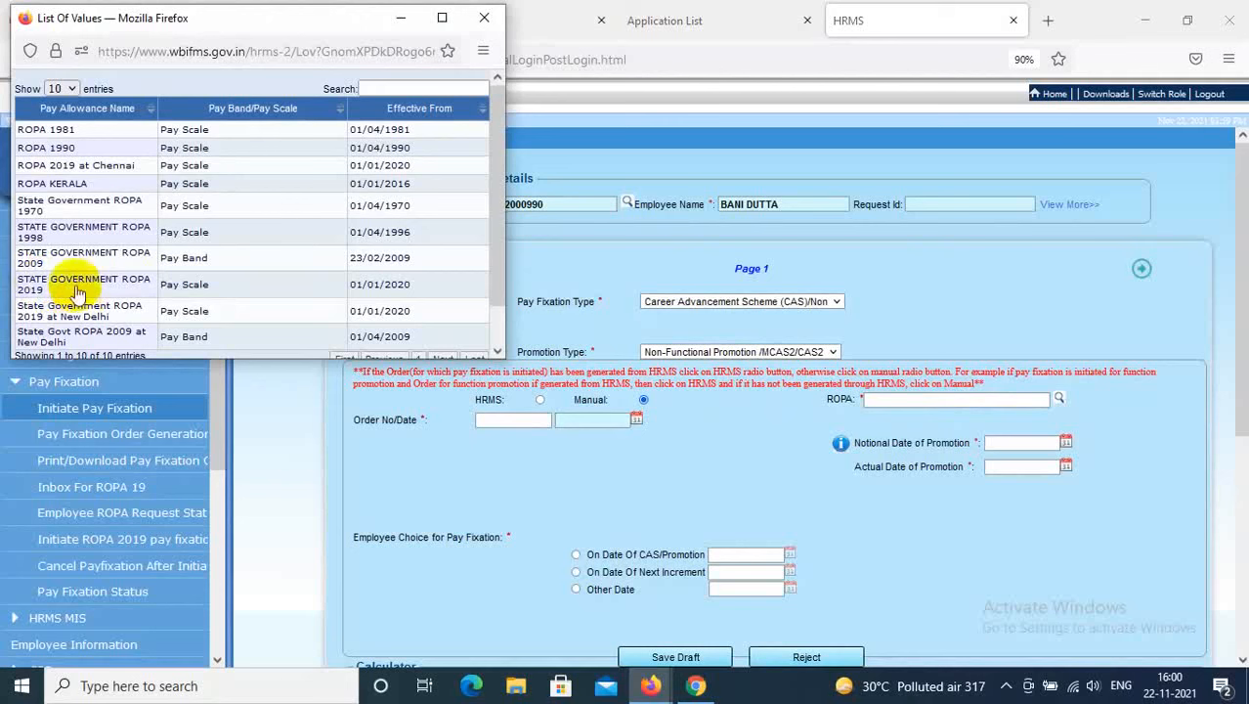
{"action": "left_click", "coordinate": [76, 291]}
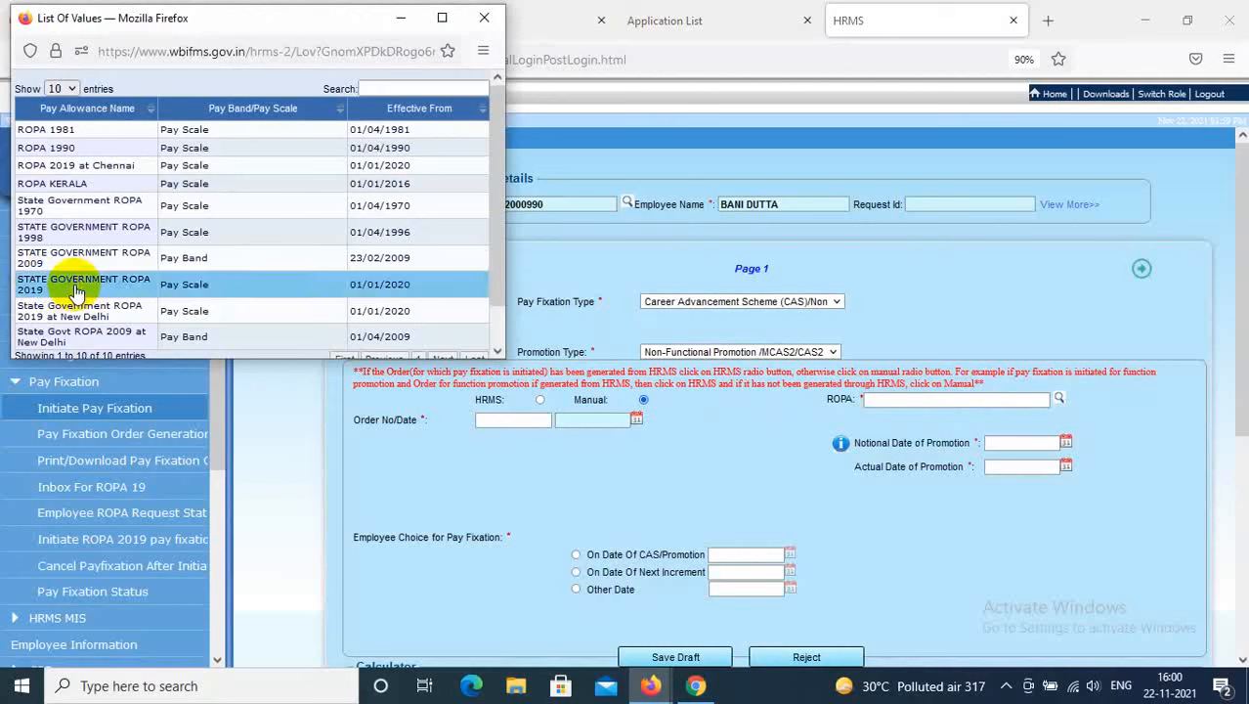
{"action": "left_click", "coordinate": [76, 291]}
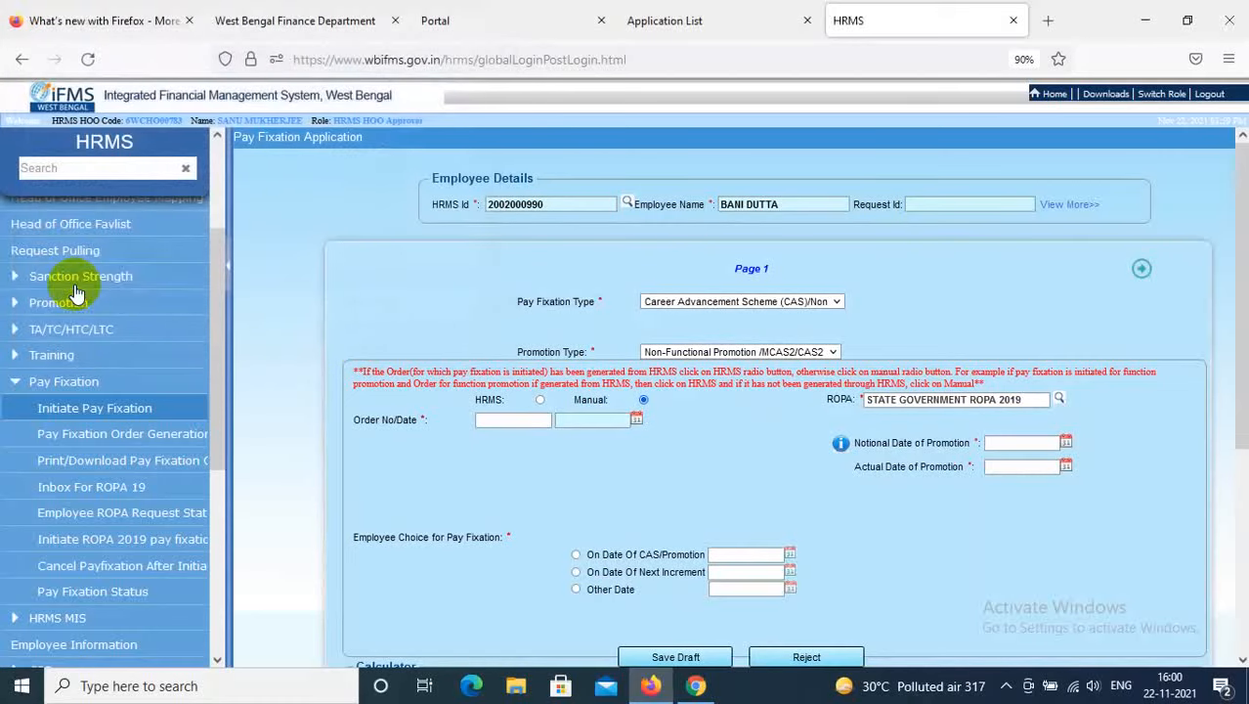
- Enter the promotion order number and set the order date to 19/04/2021
{"action": "left_click", "coordinate": [511, 420]}
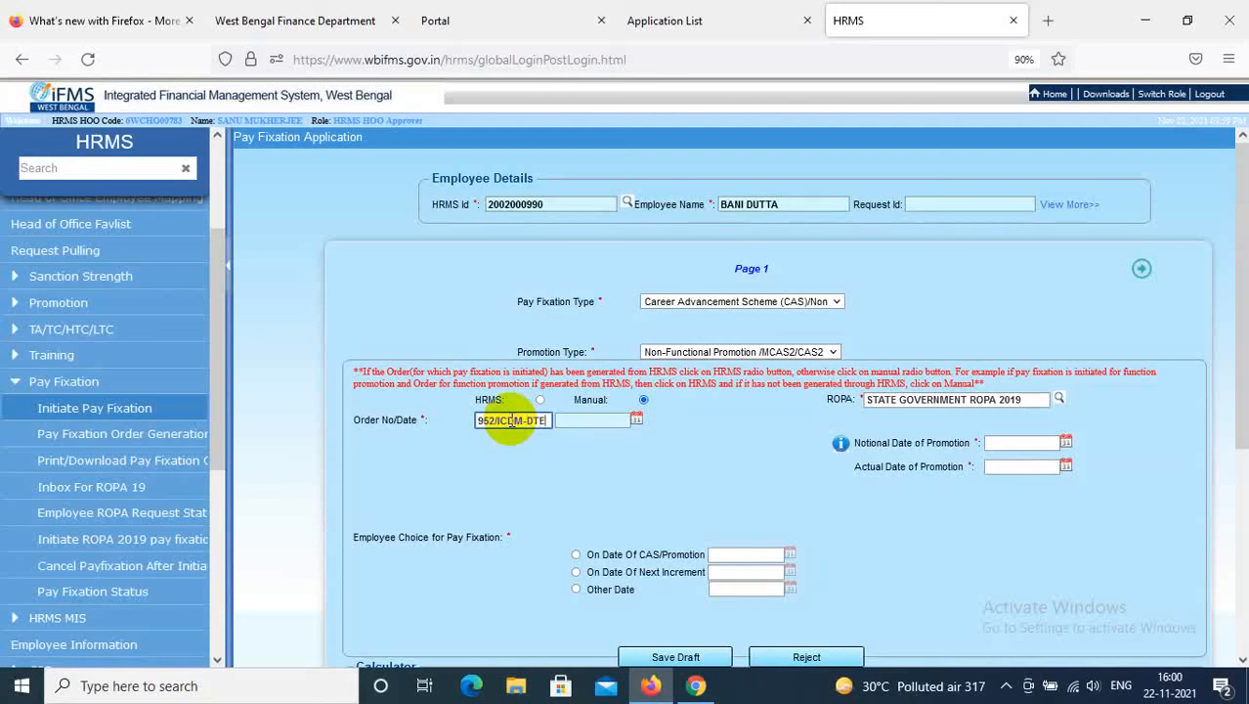
{"action": "left_click", "coordinate": [637, 419]}
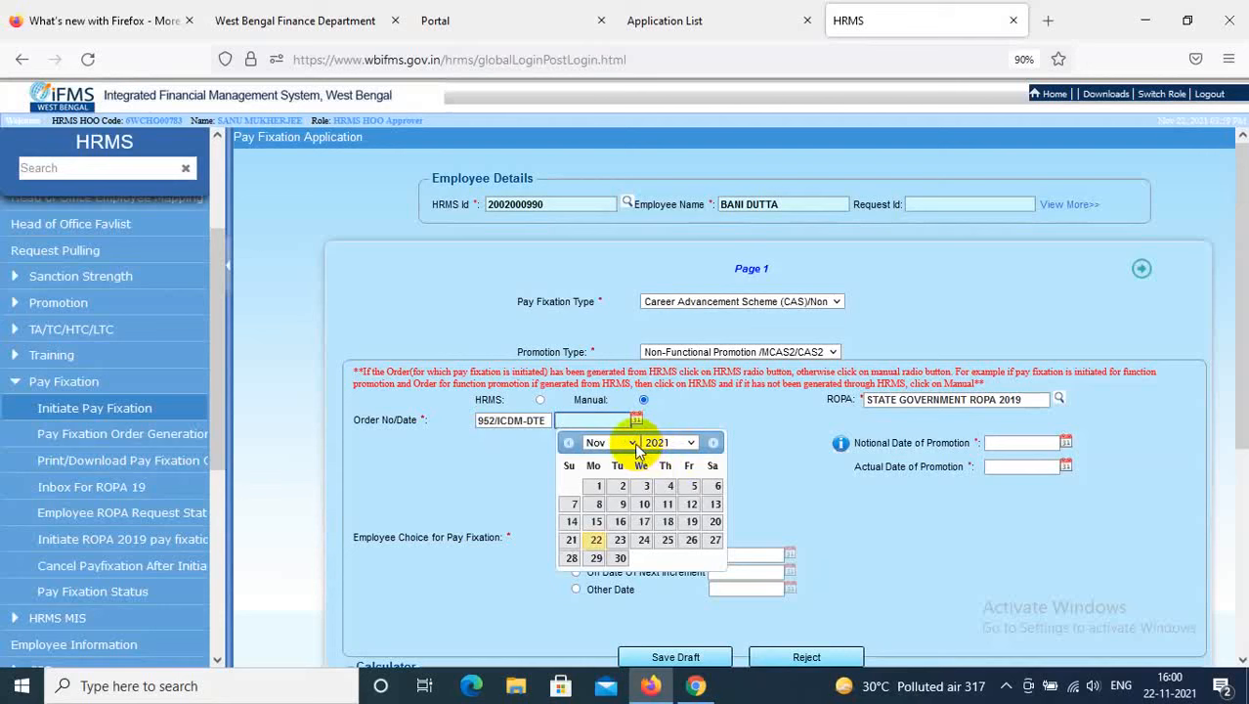
{"action": "left_click", "coordinate": [634, 445]}
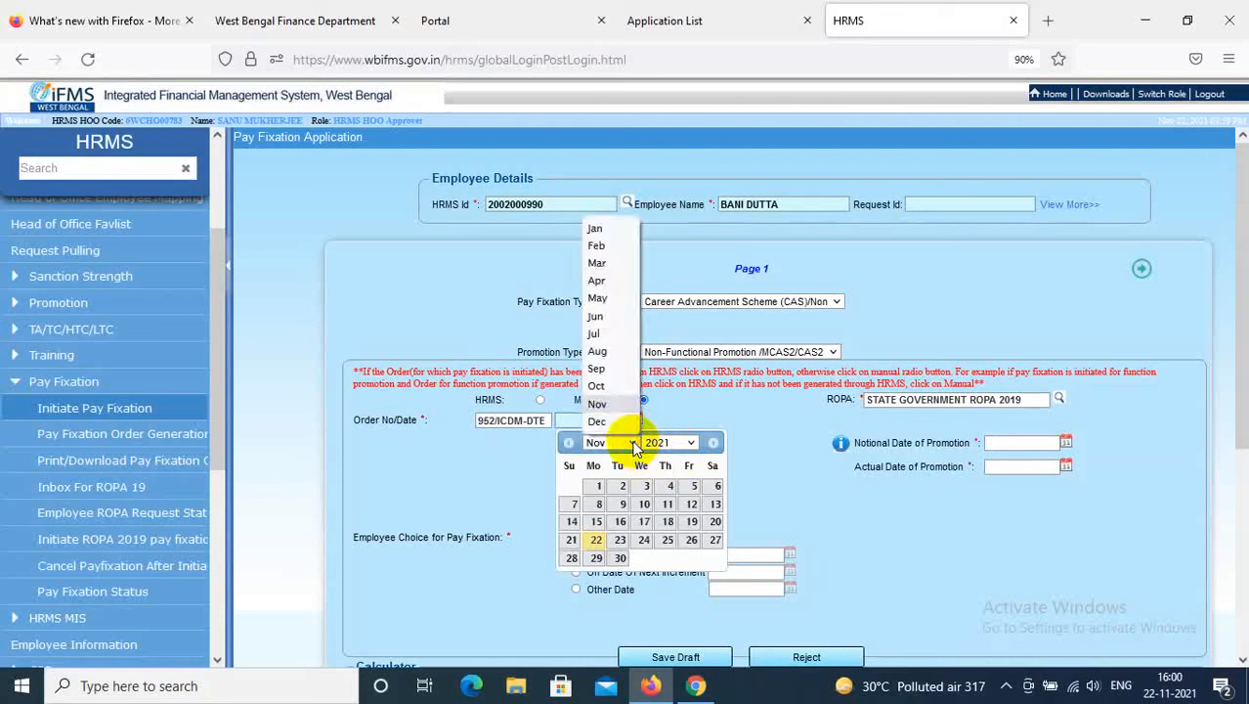
{"action": "left_click", "coordinate": [596, 281]}
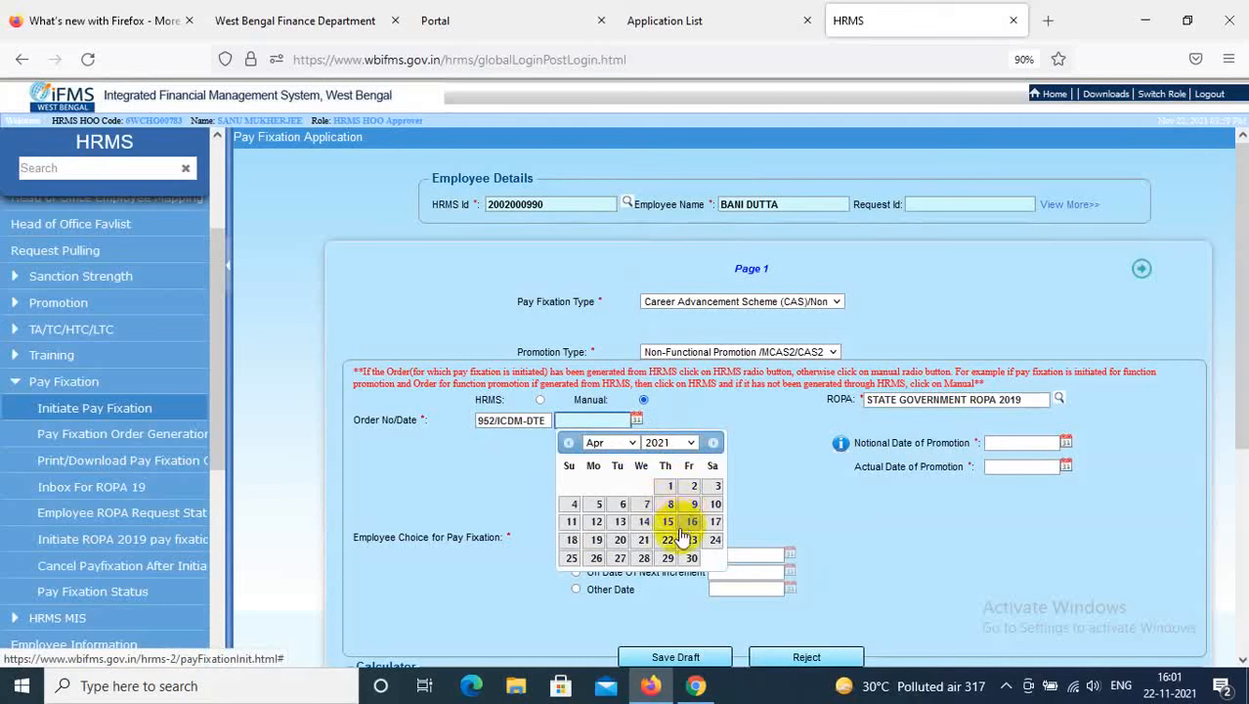
{"action": "left_click", "coordinate": [598, 539]}
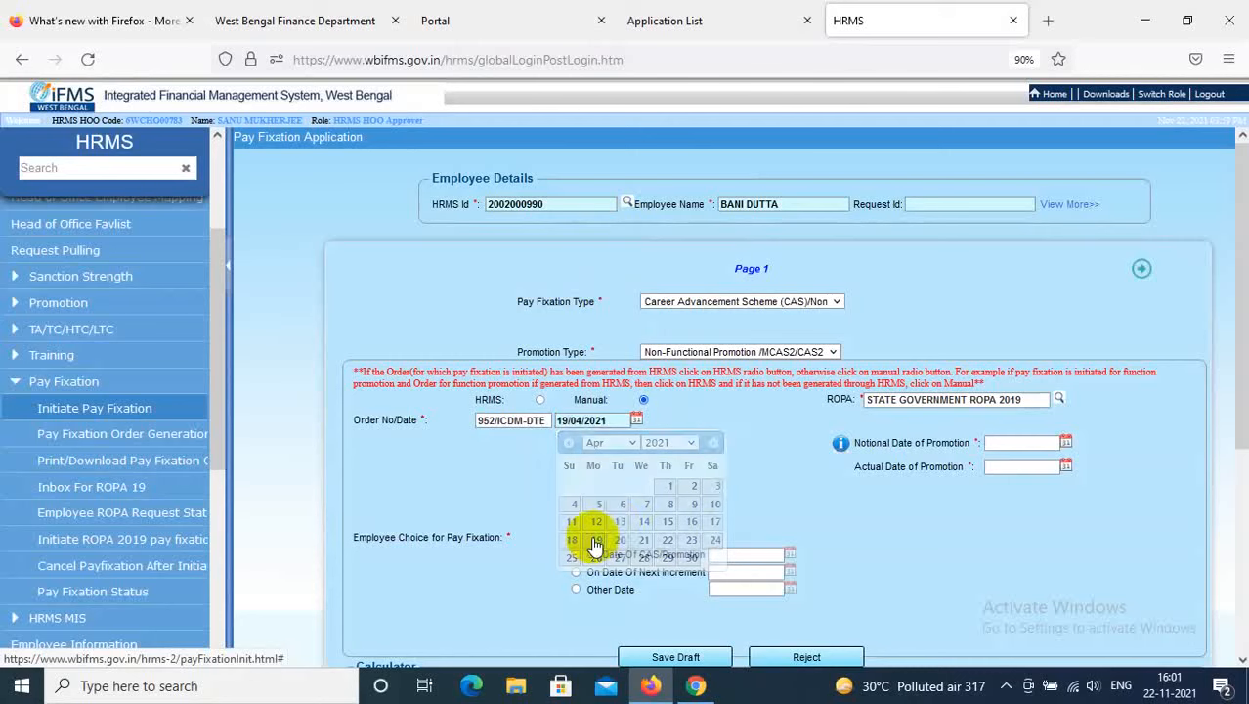
- Set the Notional Date of Promotion to 01/07/2020
{"action": "left_click", "coordinate": [1066, 442]}
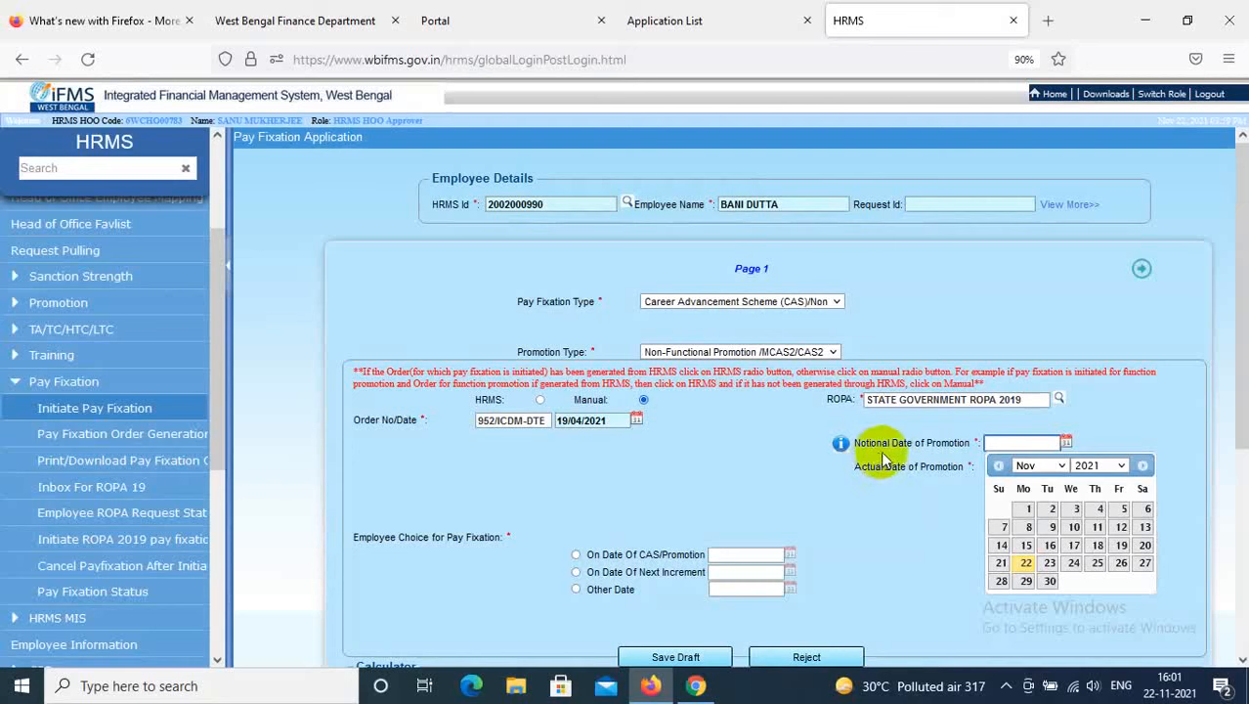
{"action": "left_click", "coordinate": [1114, 463]}
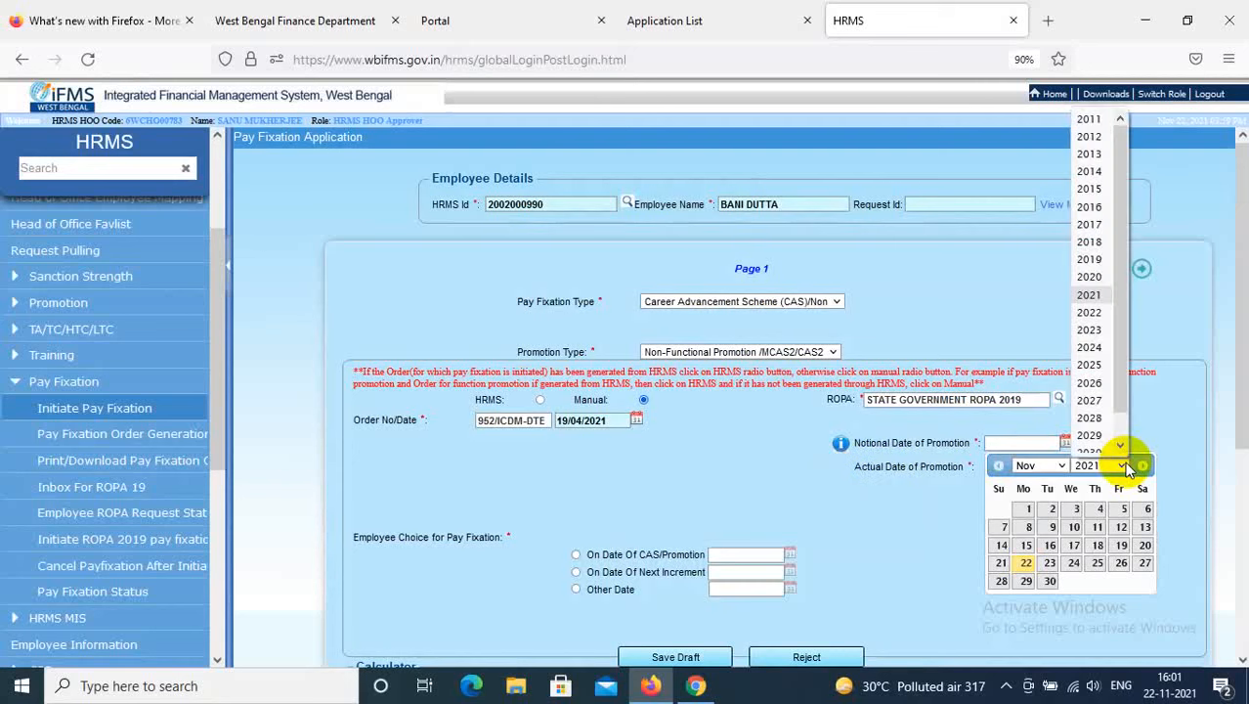
{"action": "left_click", "coordinate": [1091, 277]}
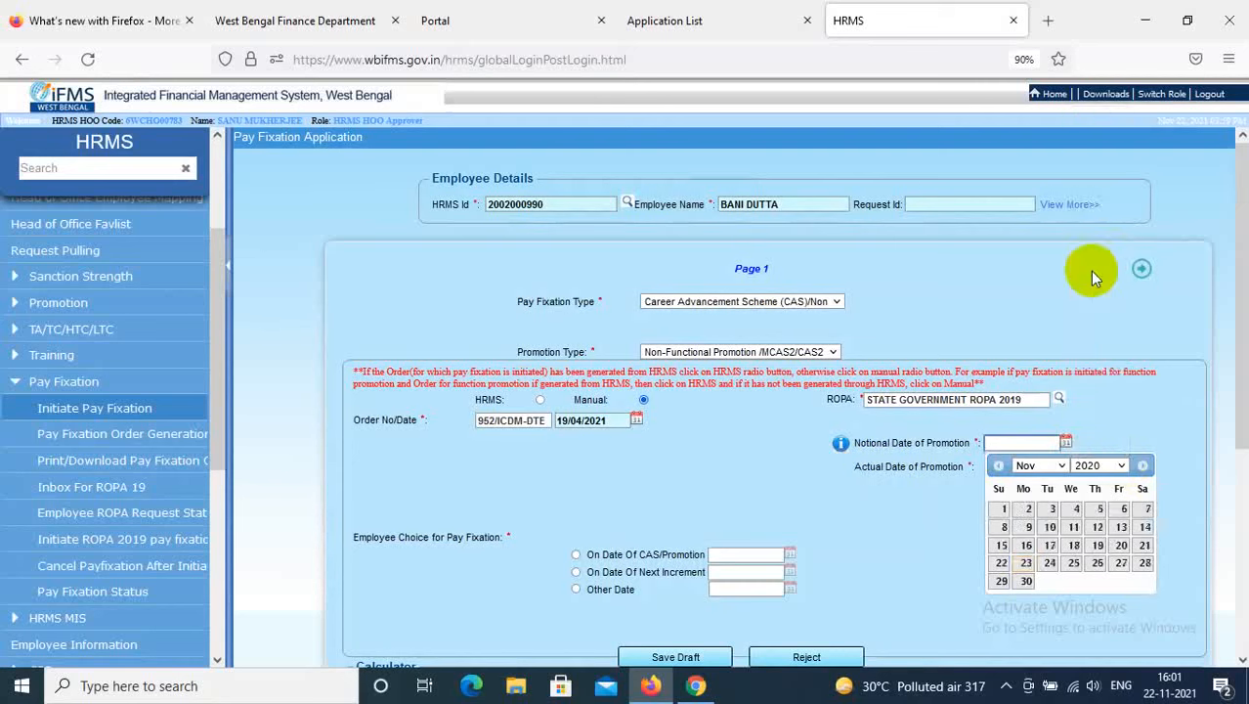
{"action": "left_click", "coordinate": [1042, 465]}
{"action": "left_click", "coordinate": [1023, 357]}
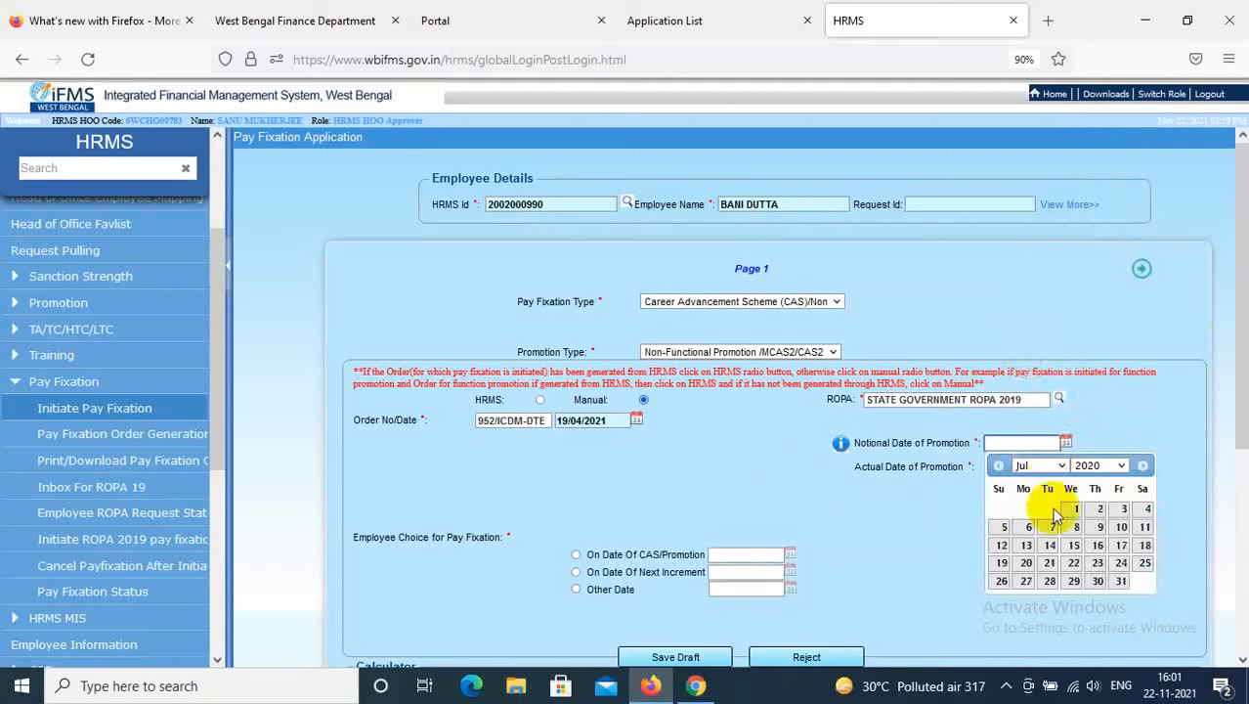
{"action": "left_click", "coordinate": [1073, 509]}
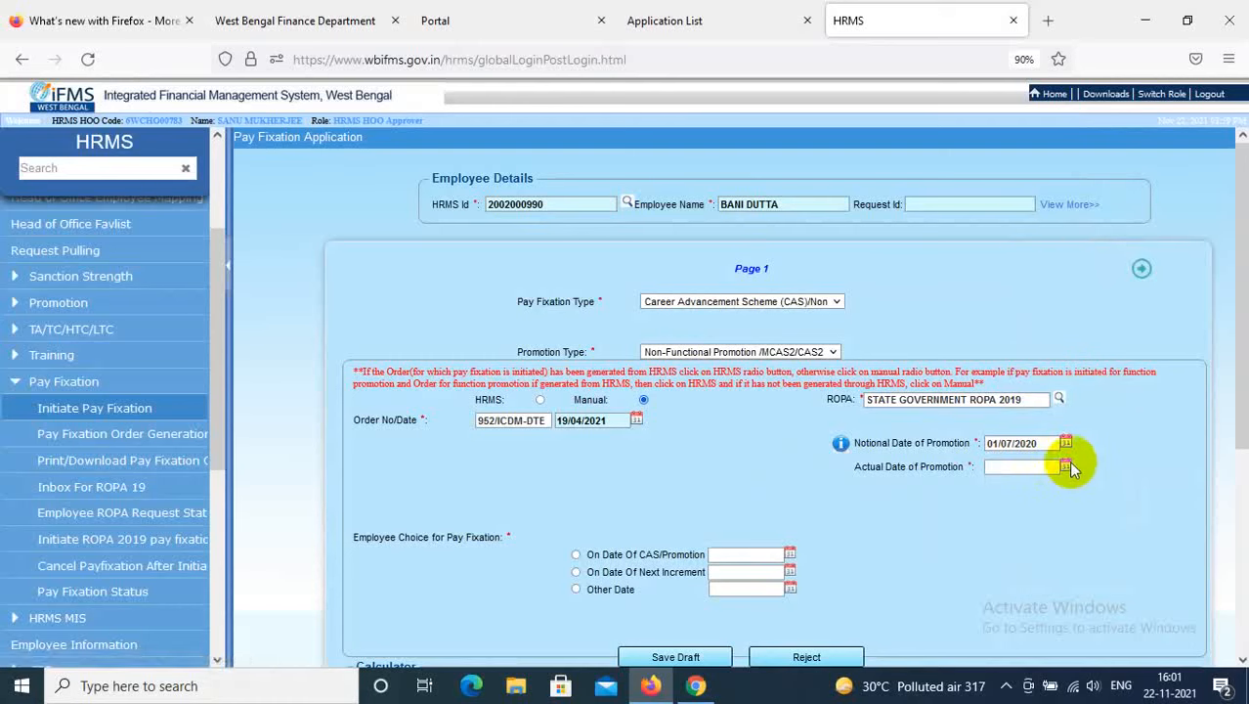
- Set the Actual Date of Promotion to 01/07/2020
{"action": "left_click", "coordinate": [1067, 465]}
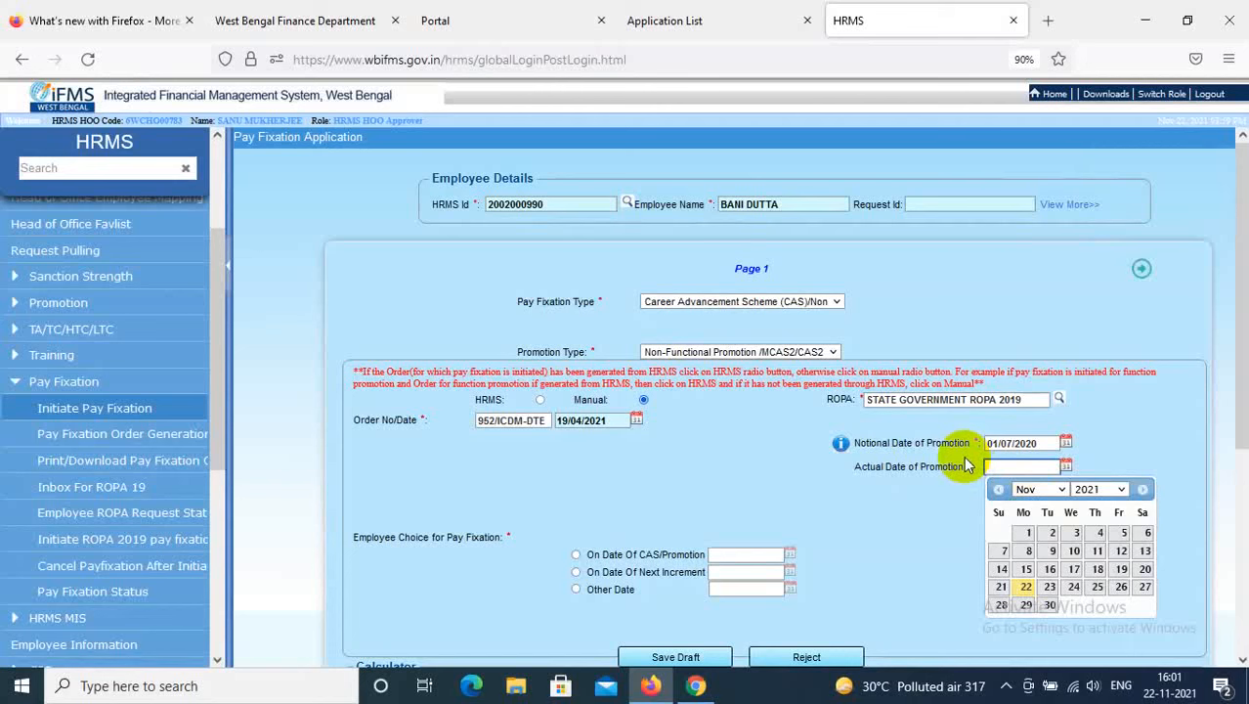
{"action": "left_click", "coordinate": [1122, 492]}
{"action": "left_click", "coordinate": [1097, 307]}
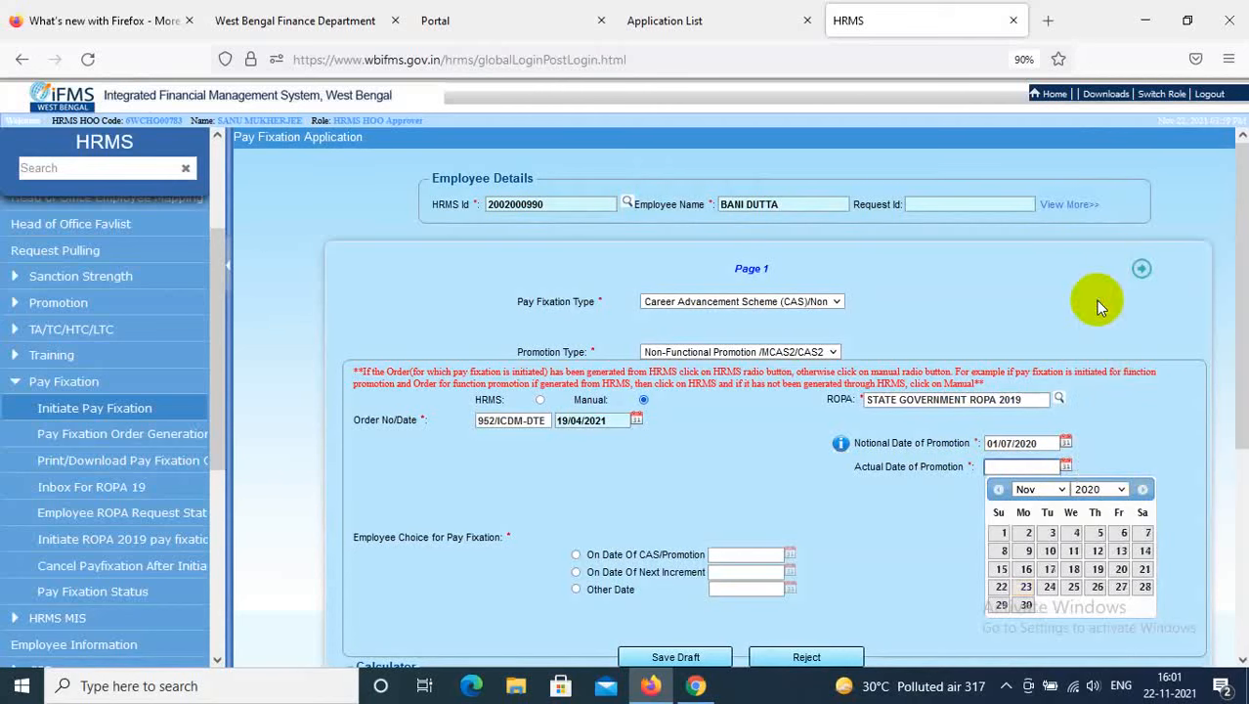
{"action": "left_click", "coordinate": [1061, 489]}
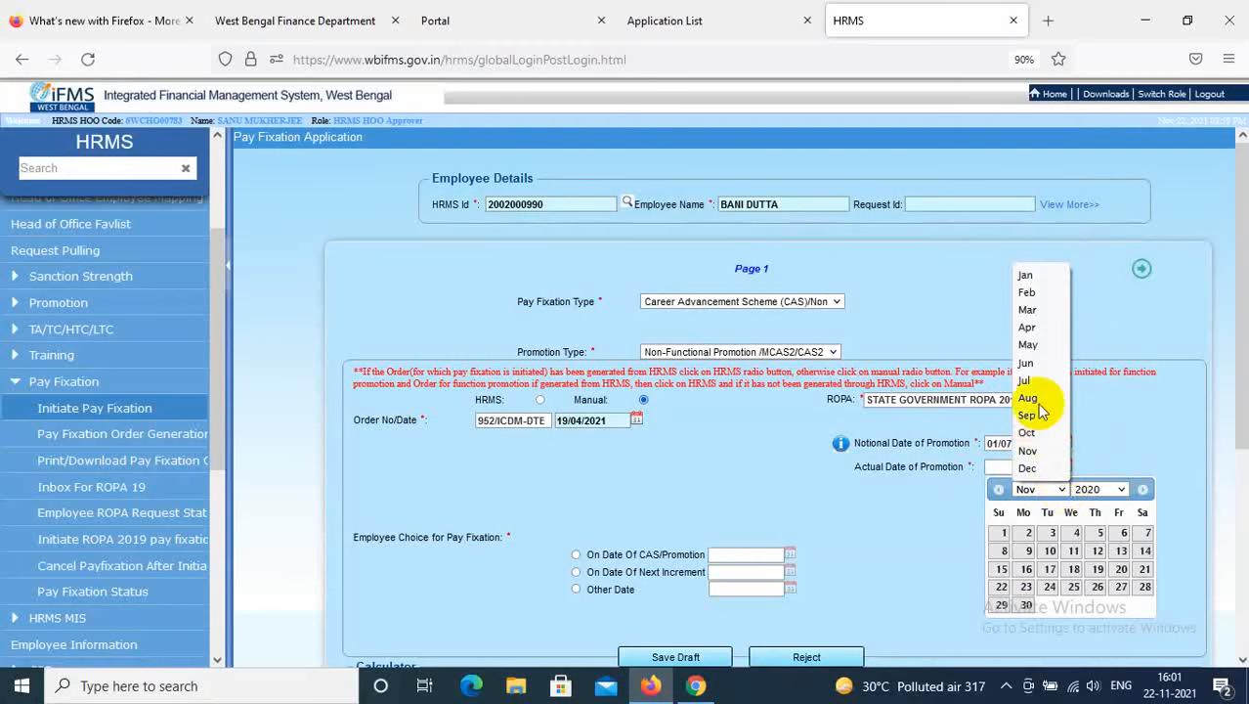
{"action": "left_click", "coordinate": [1026, 381]}
{"action": "left_click", "coordinate": [1072, 533]}
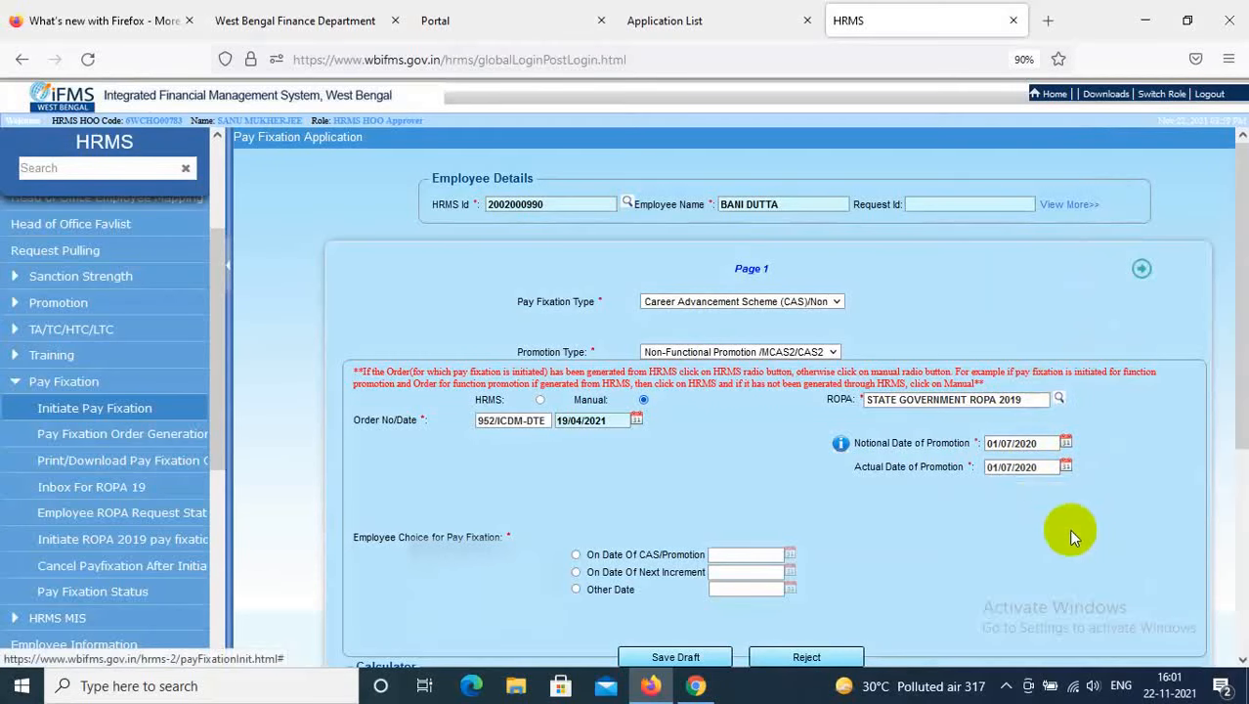
- Set the employee's choice for pay fixation to On Date Of Next Increment, dated 01/07/2020
{"action": "scroll", "coordinate": [989, 461], "scroll_direction": "down", "scroll_amount": 2}
{"action": "scroll", "coordinate": [618, 511], "scroll_direction": "down", "scroll_amount": 2}
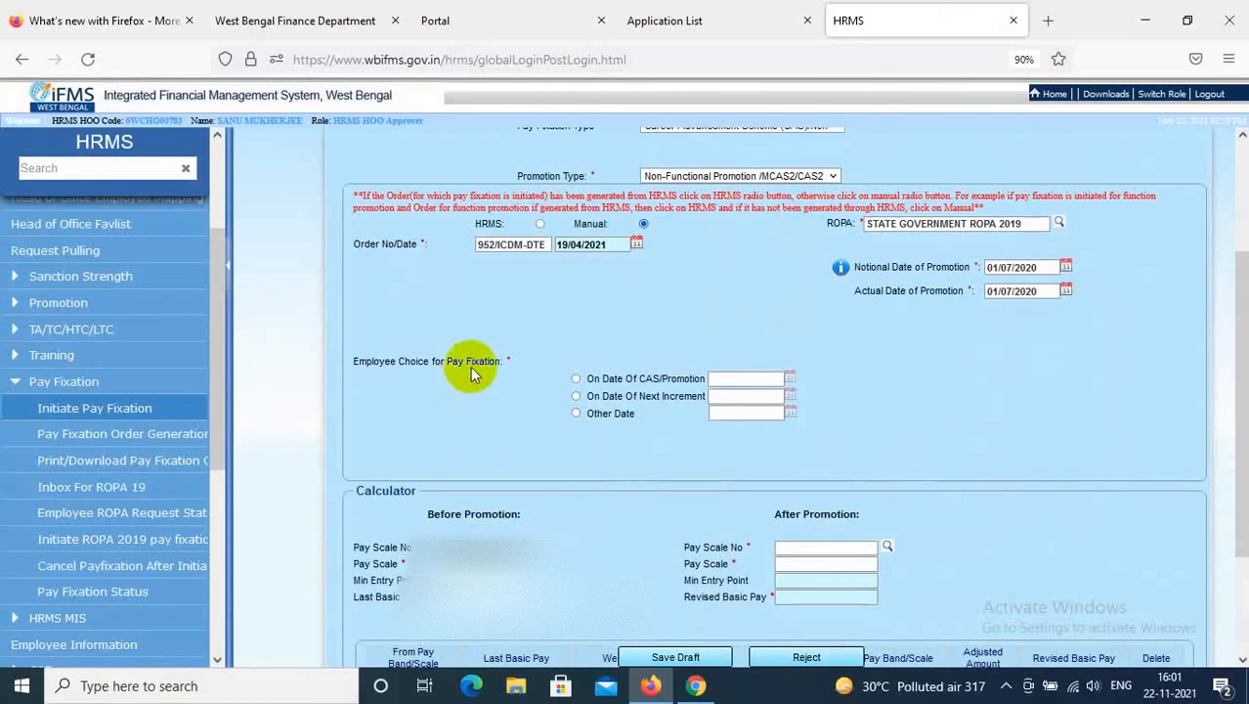
{"action": "left_click", "coordinate": [576, 396]}
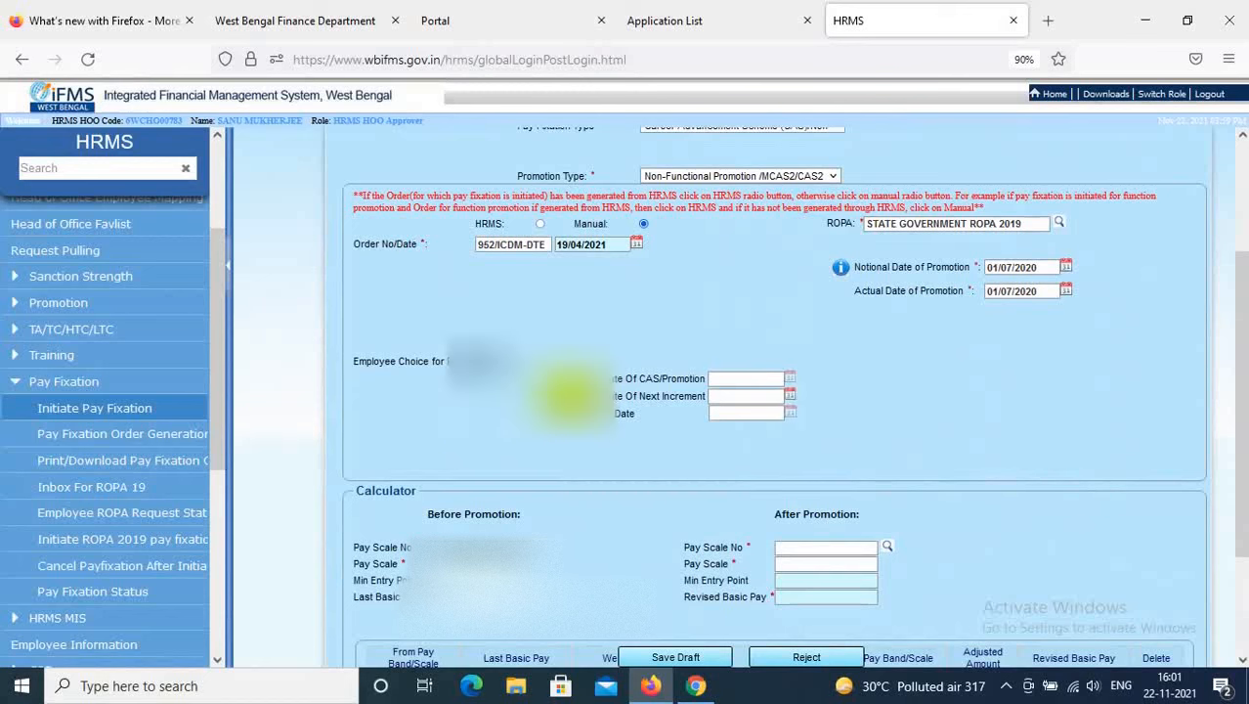
{"action": "left_click", "coordinate": [788, 395]}
{"action": "left_click", "coordinate": [845, 418]}
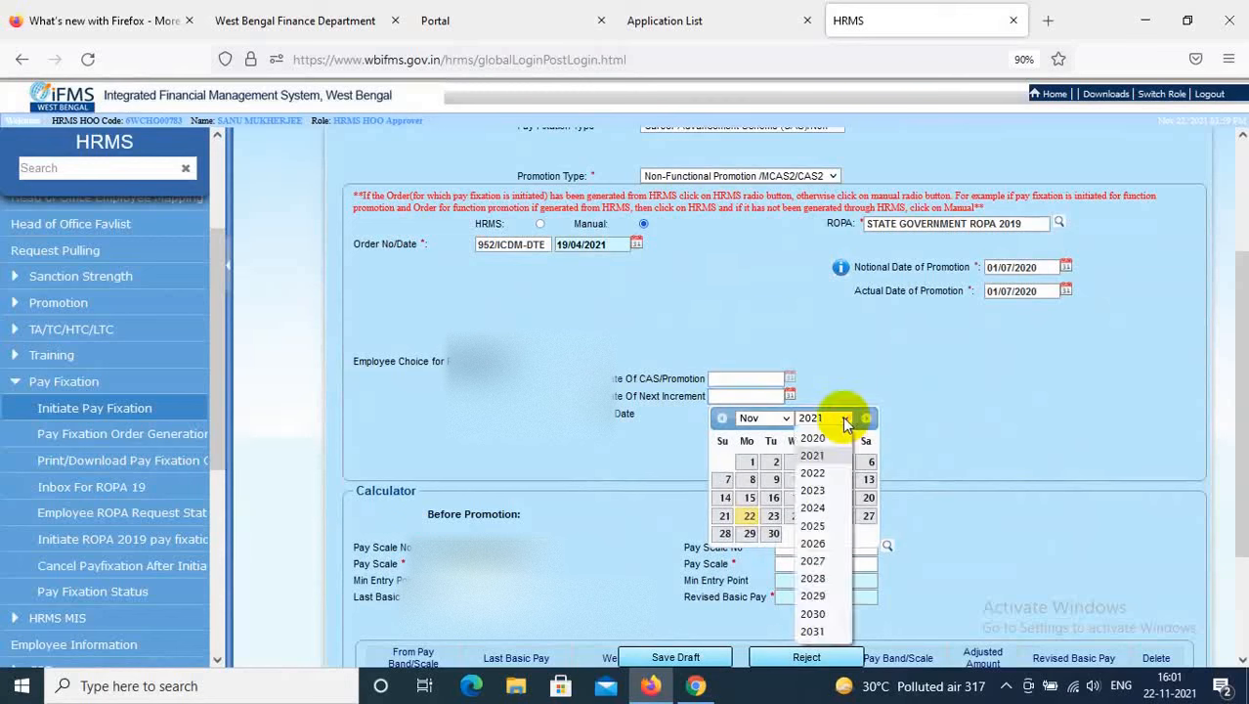
{"action": "left_click", "coordinate": [812, 438]}
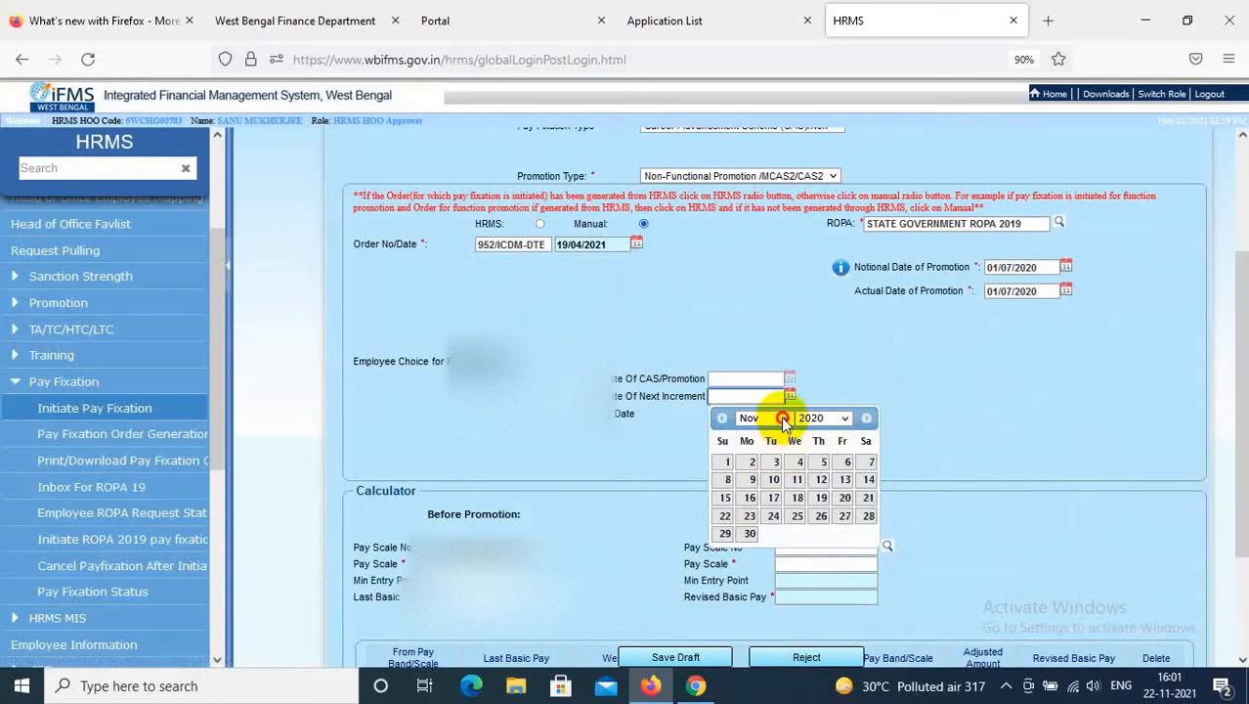
{"action": "left_click", "coordinate": [782, 418]}
{"action": "left_click", "coordinate": [753, 439]}
{"action": "left_click", "coordinate": [795, 464]}
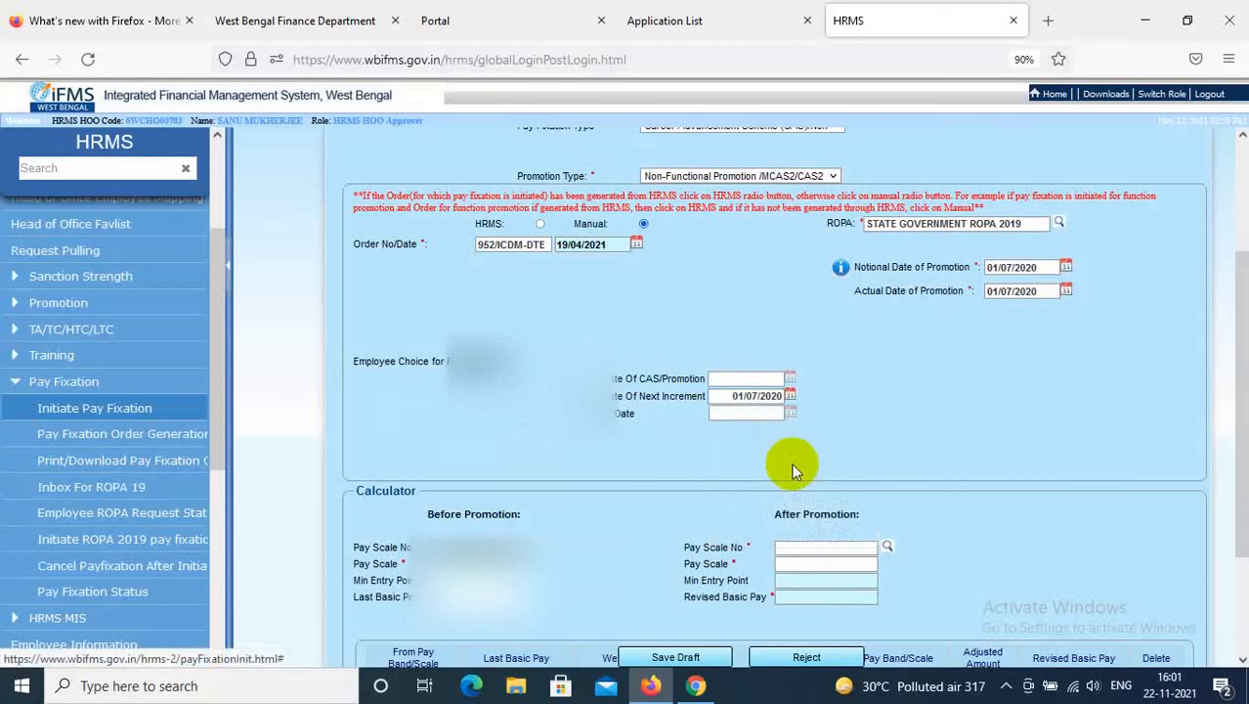
{"action": "scroll", "coordinate": [907, 417], "scroll_direction": "down", "scroll_amount": 3}
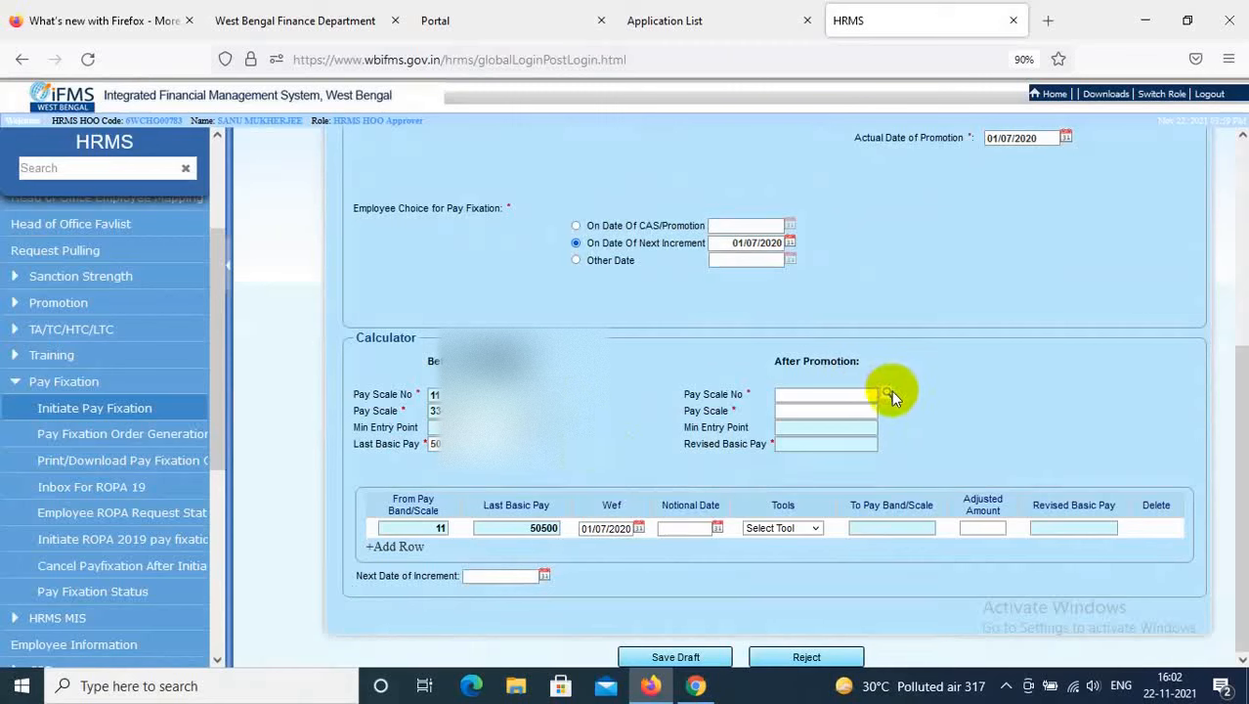
{"action": "left_click", "coordinate": [887, 393]}
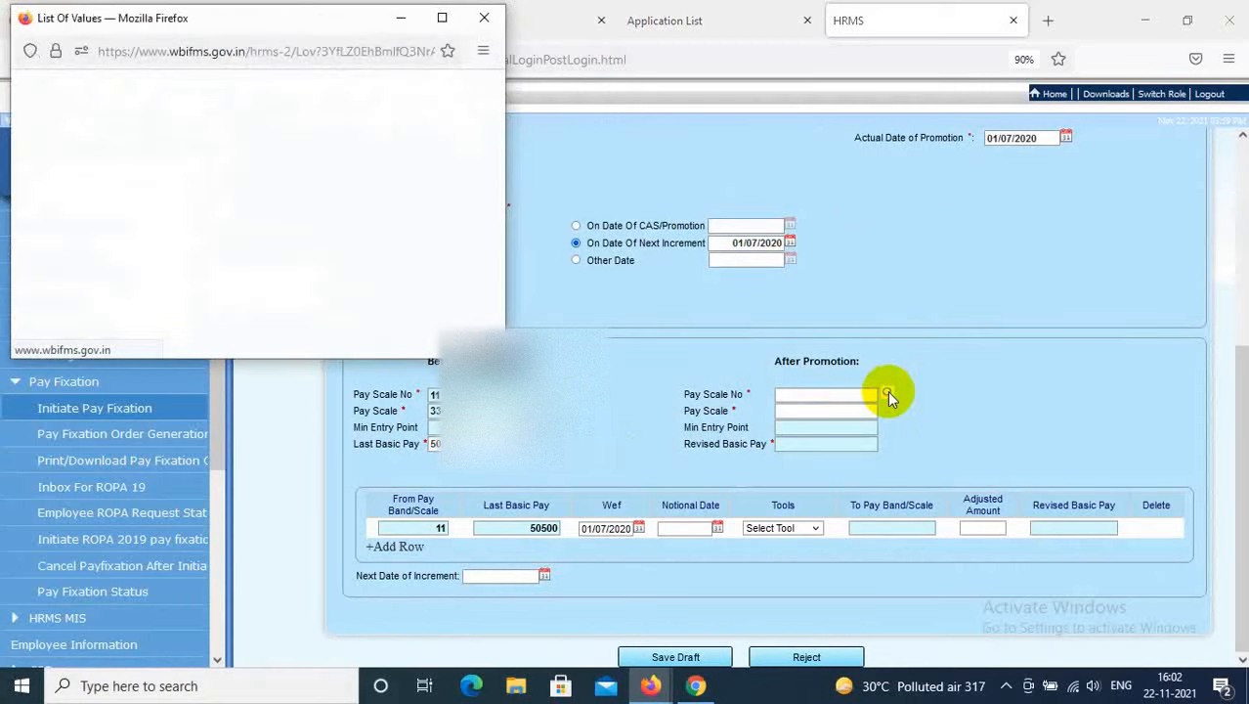
{"action": "left_click", "coordinate": [49, 219]}
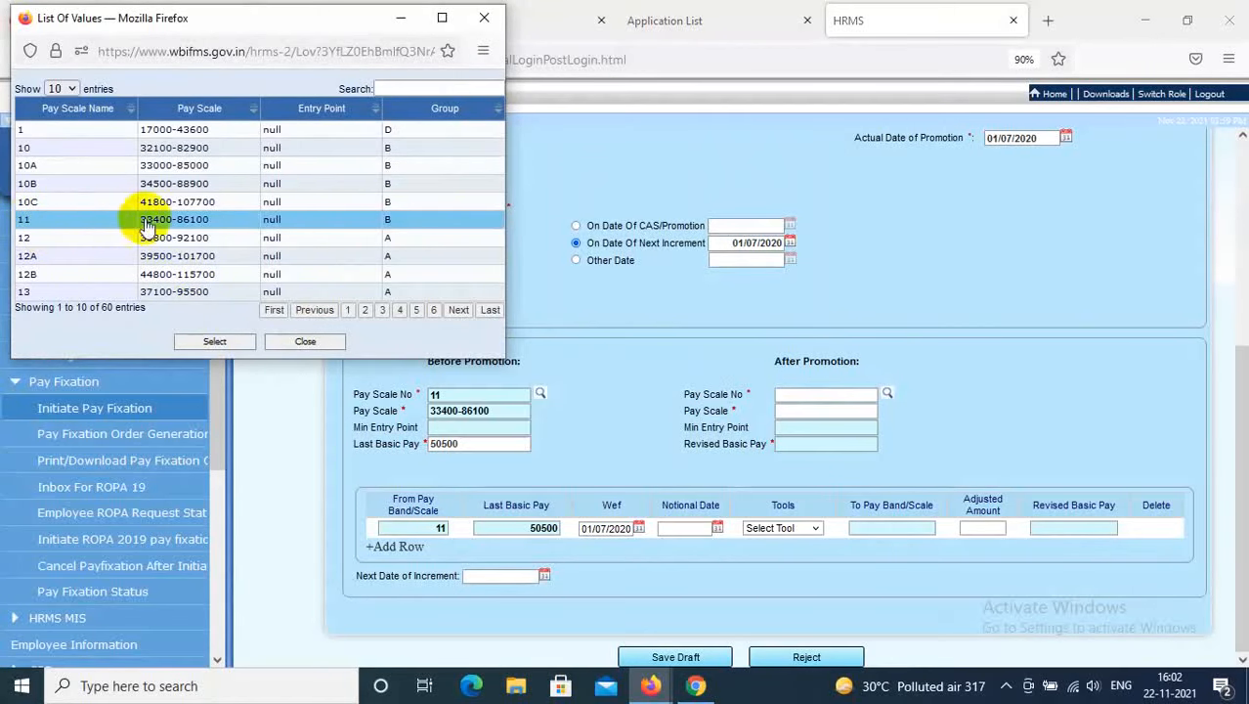
{"action": "left_click", "coordinate": [214, 342]}
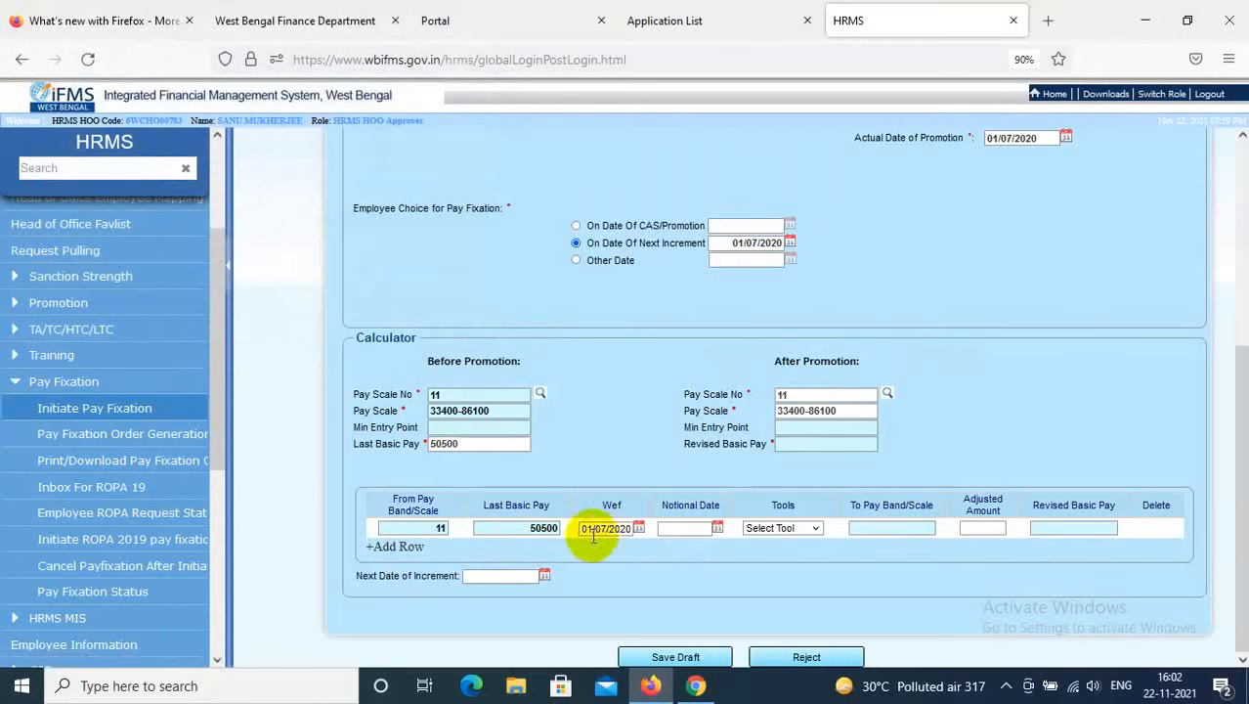
- In the first calculator row, set the notional date to 01/07/2020 and the tool to Normal Increment
{"action": "left_click", "coordinate": [717, 530]}
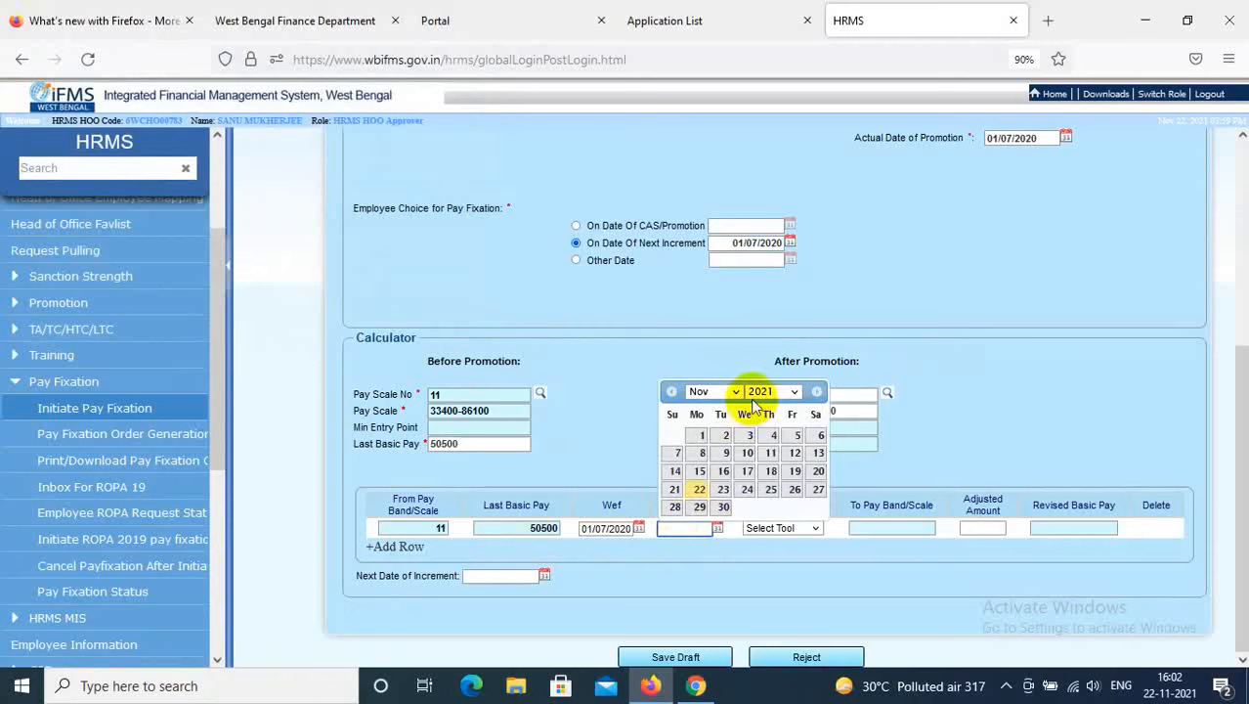
{"action": "left_click", "coordinate": [787, 391]}
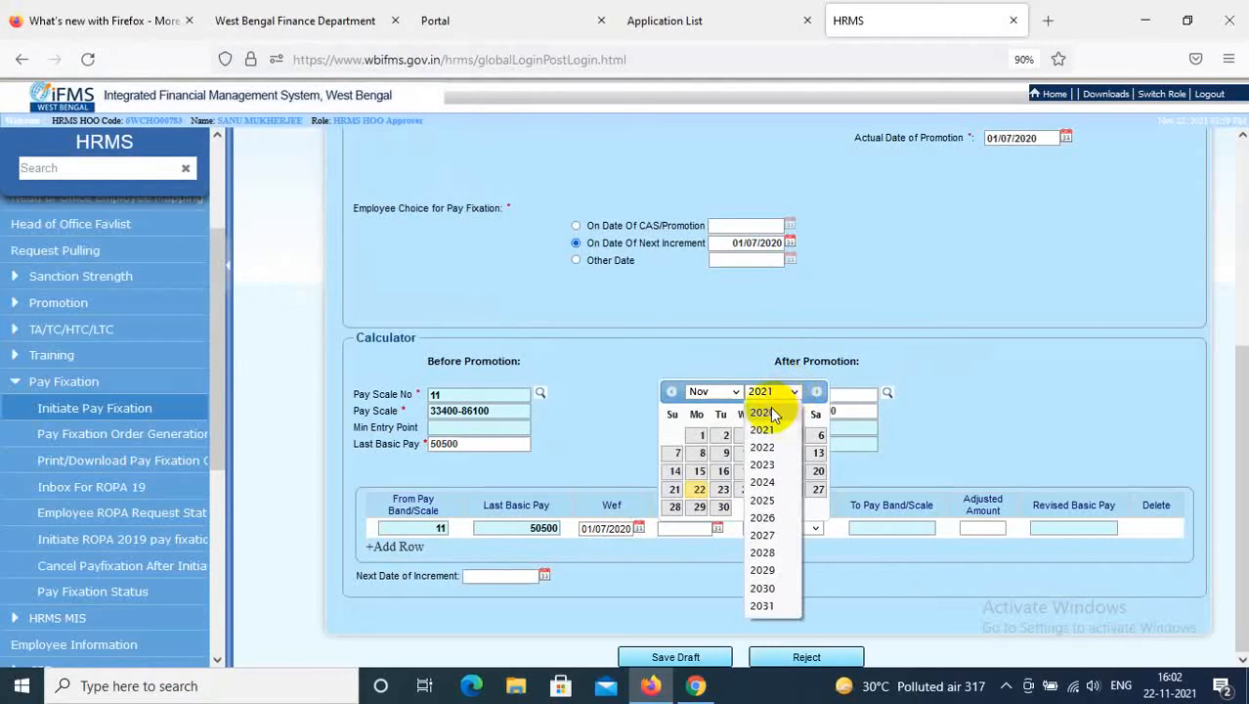
{"action": "left_click", "coordinate": [772, 408]}
{"action": "left_click", "coordinate": [725, 390]}
{"action": "left_click", "coordinate": [717, 411]}
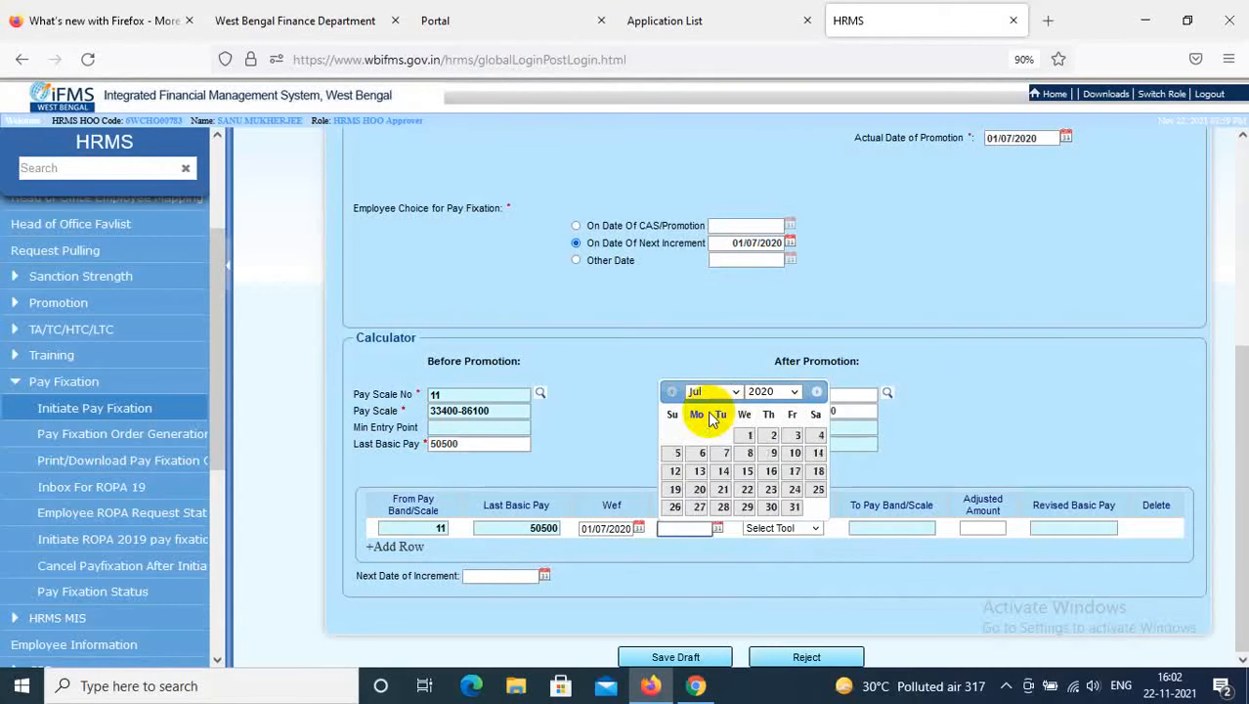
{"action": "left_click", "coordinate": [749, 434]}
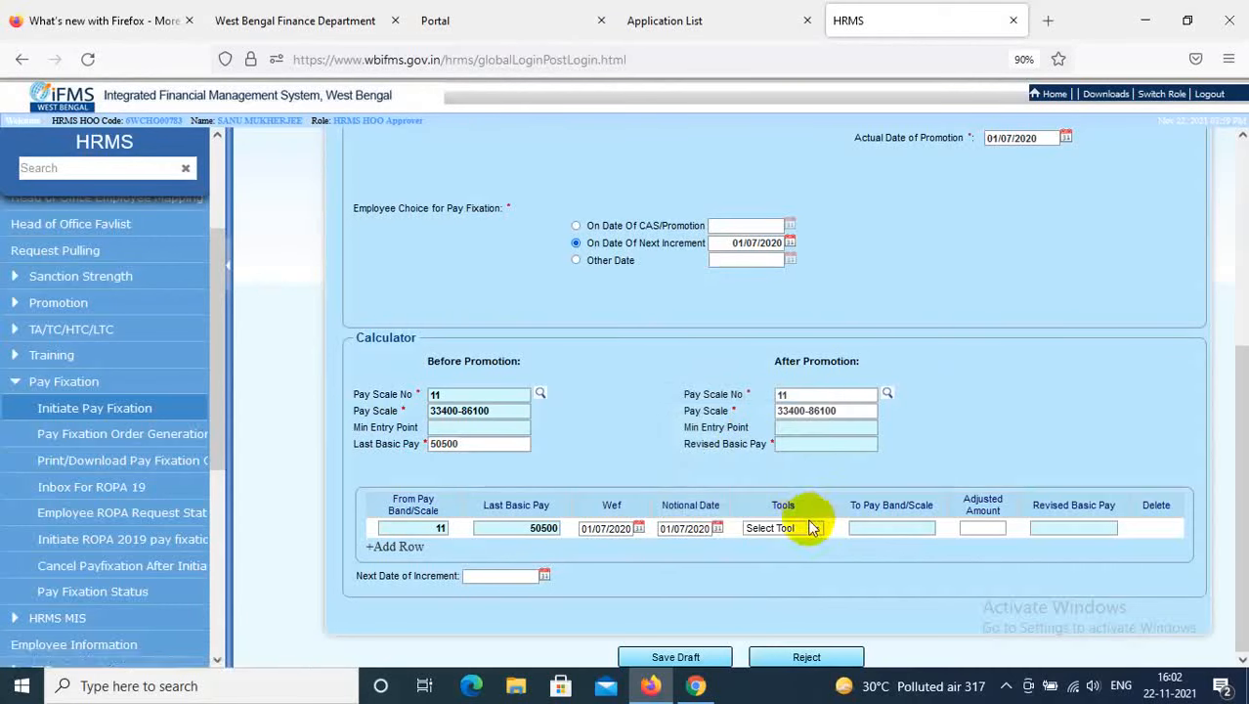
{"action": "left_click", "coordinate": [815, 527]}
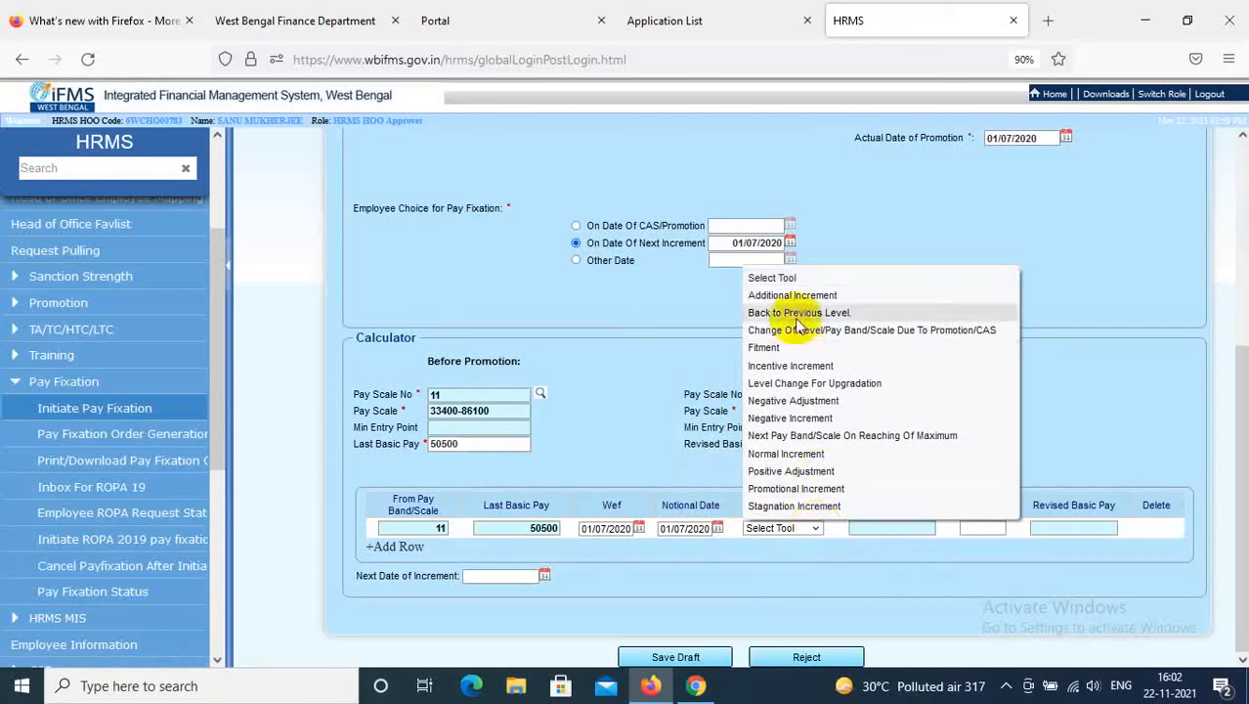
{"action": "left_click", "coordinate": [788, 453]}
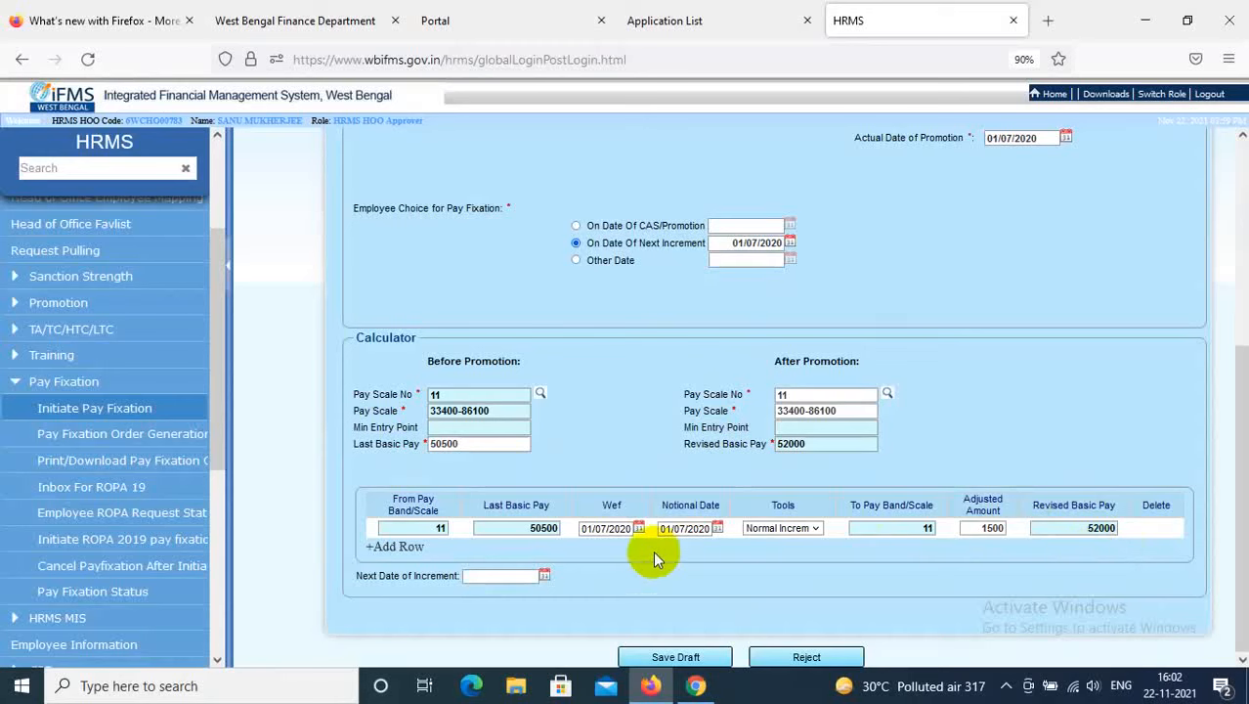
- Add a second row to the calculator and set its Wef date to 01/07/2021
{"action": "left_click", "coordinate": [393, 547]}
{"action": "scroll", "coordinate": [669, 487], "scroll_direction": "down", "scroll_amount": 5}
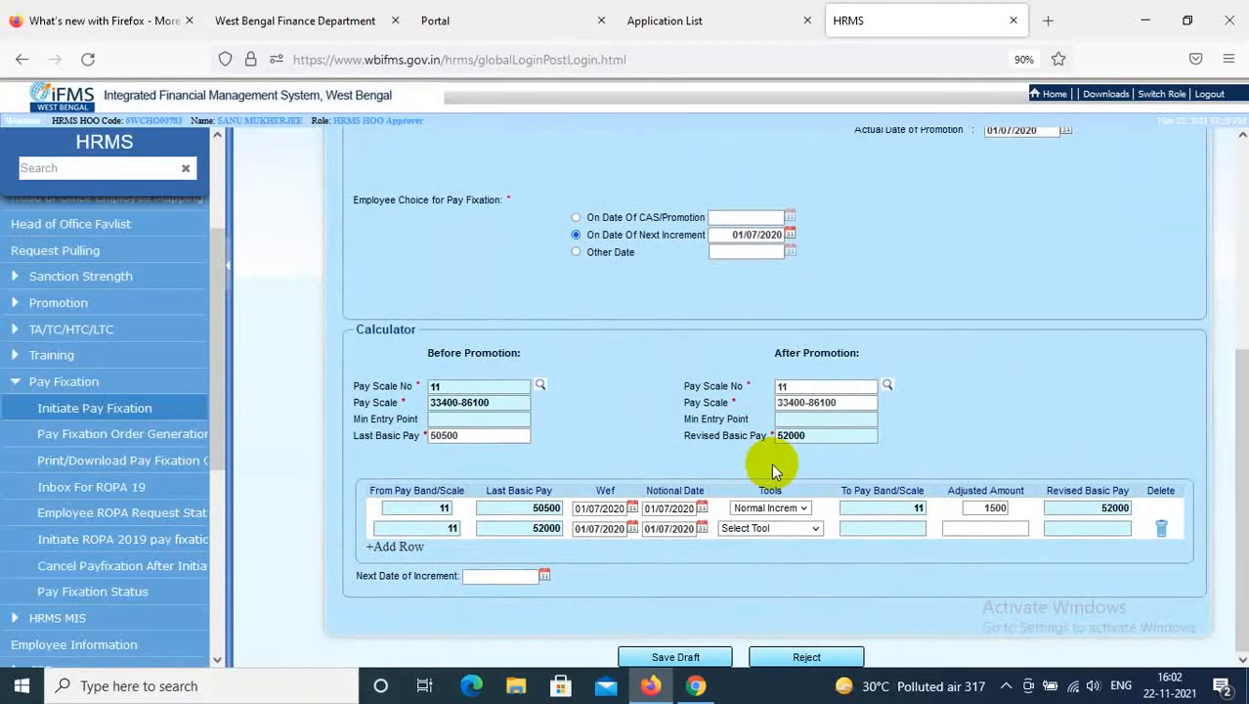
{"action": "left_click", "coordinate": [631, 527]}
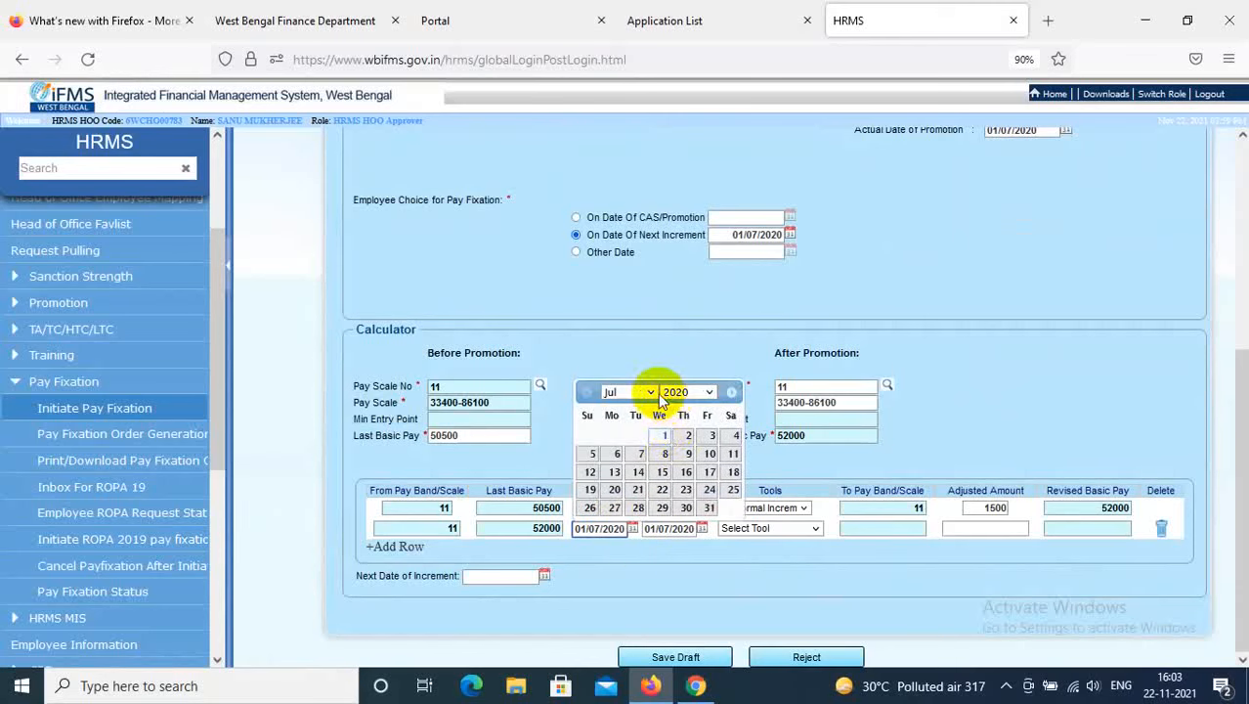
{"action": "left_click", "coordinate": [710, 391]}
{"action": "left_click", "coordinate": [708, 427]}
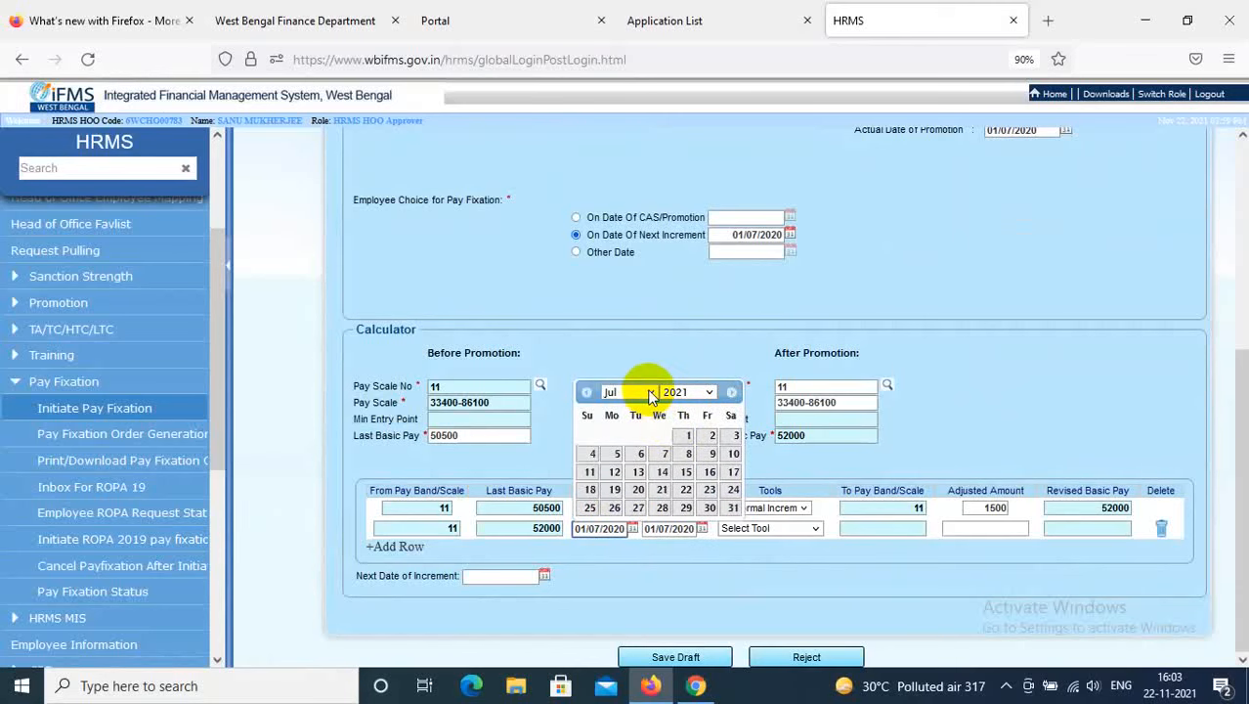
{"action": "left_click", "coordinate": [651, 393]}
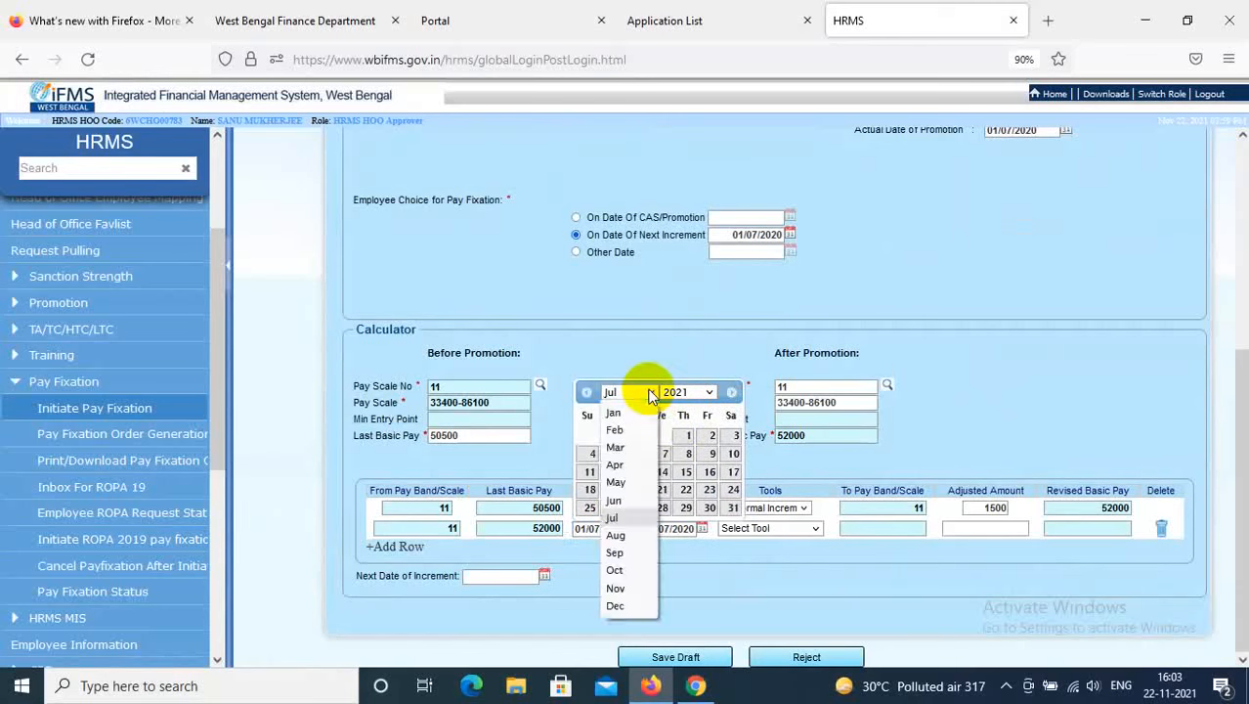
{"action": "left_click", "coordinate": [613, 516]}
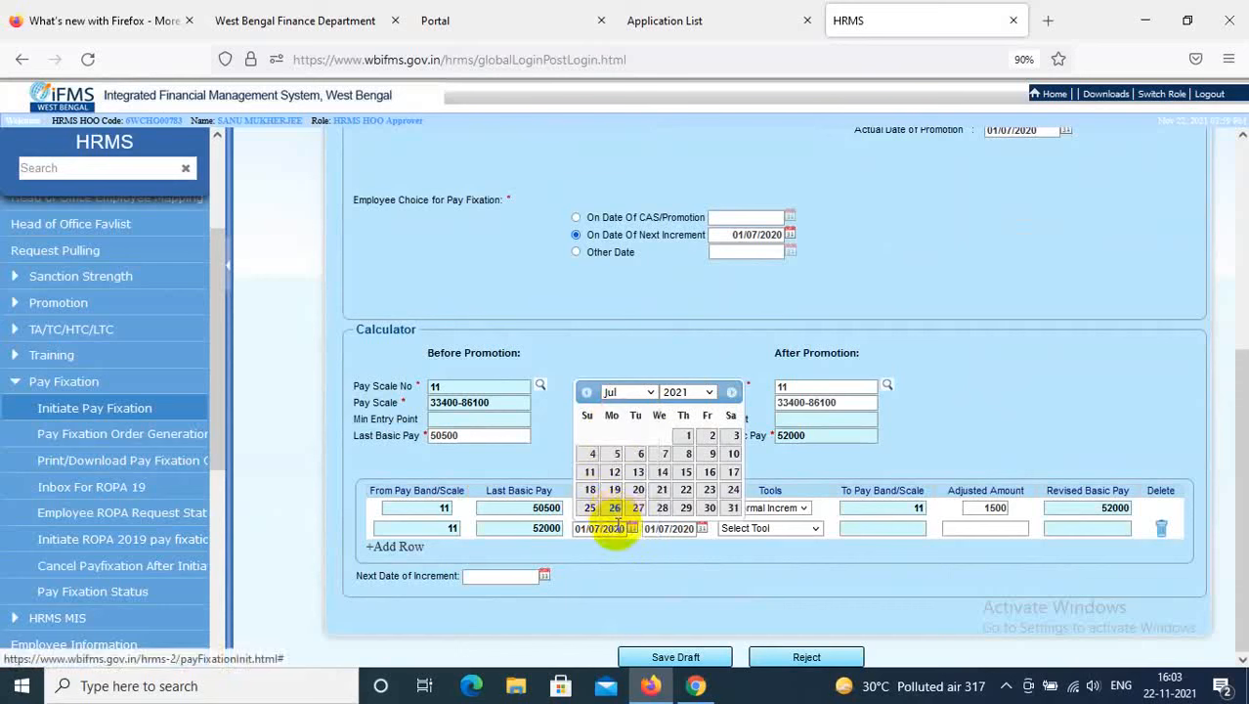
{"action": "left_click", "coordinate": [687, 434]}
- In the second calculator row, set the notional date to 01/07/2021 and the tool to Normal Increment
{"action": "left_click", "coordinate": [702, 528]}
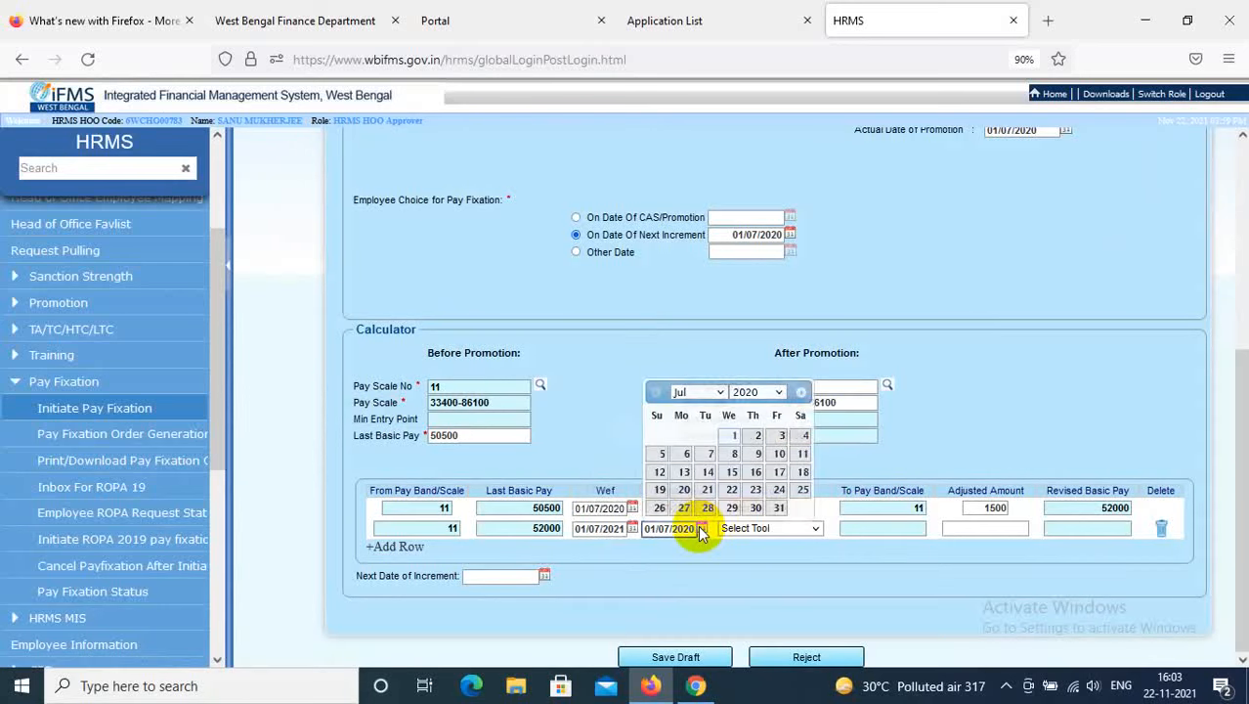
{"action": "left_click", "coordinate": [778, 392]}
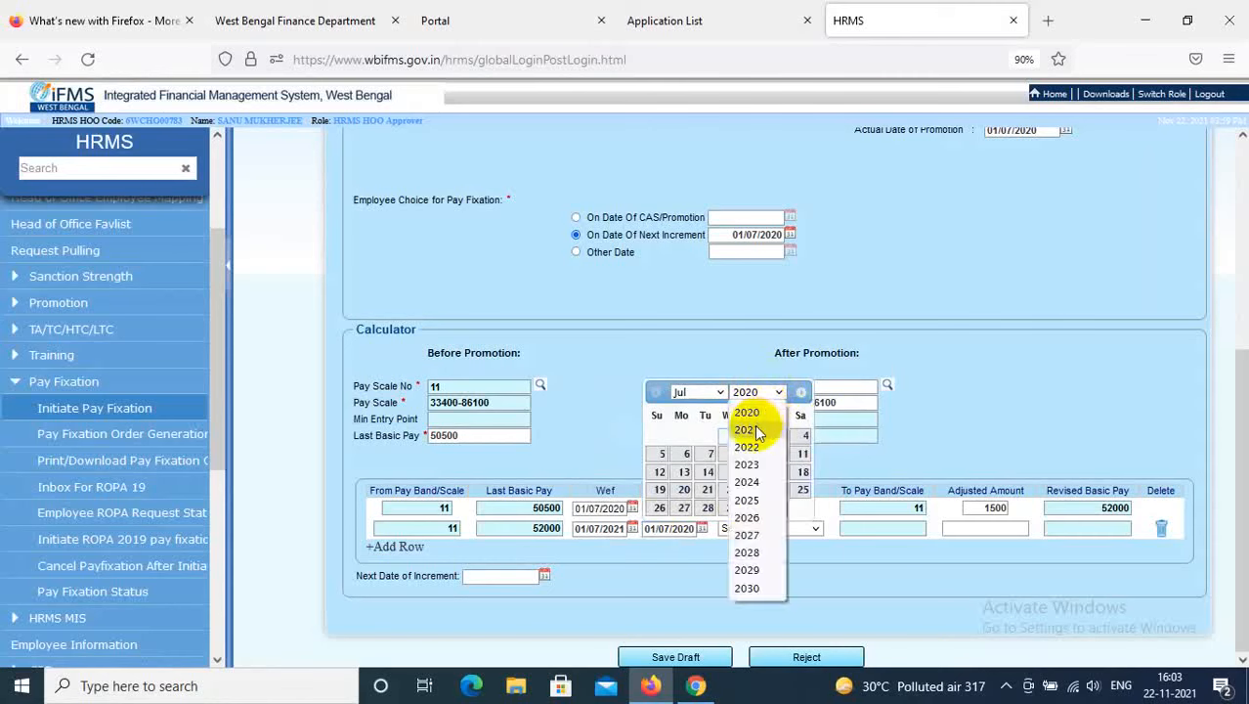
{"action": "left_click", "coordinate": [750, 428]}
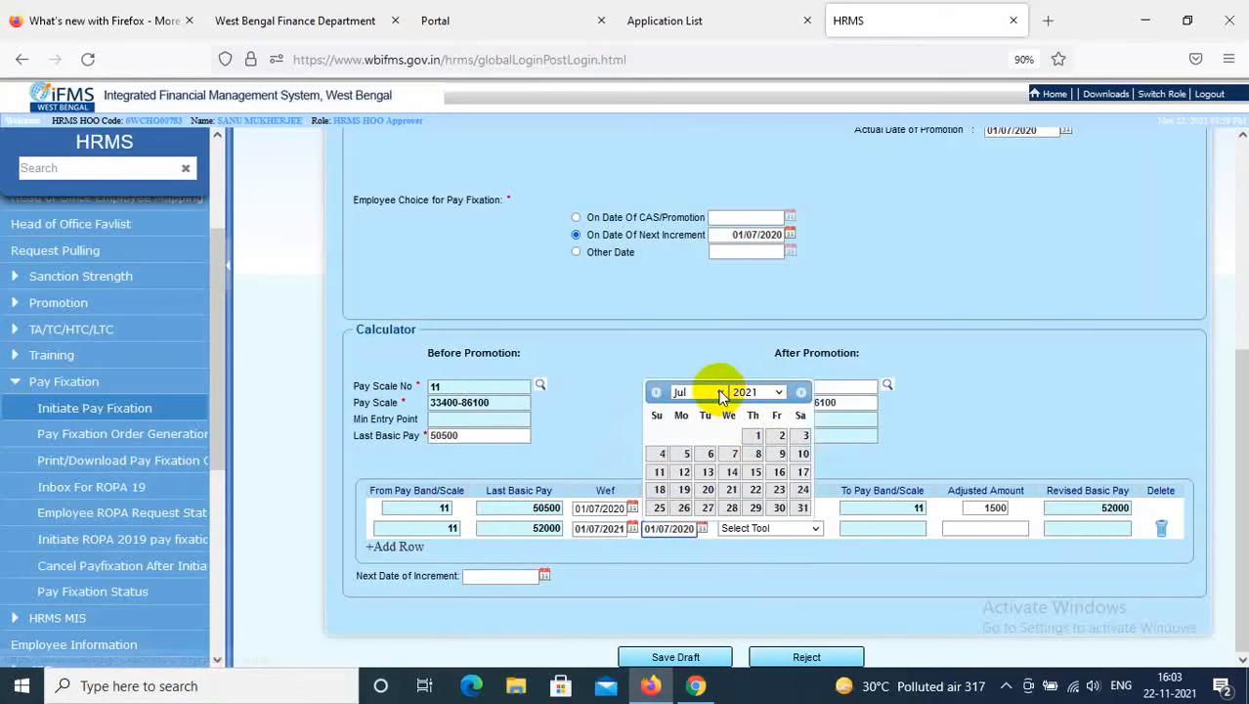
{"action": "left_click", "coordinate": [750, 438]}
{"action": "left_click", "coordinate": [815, 528]}
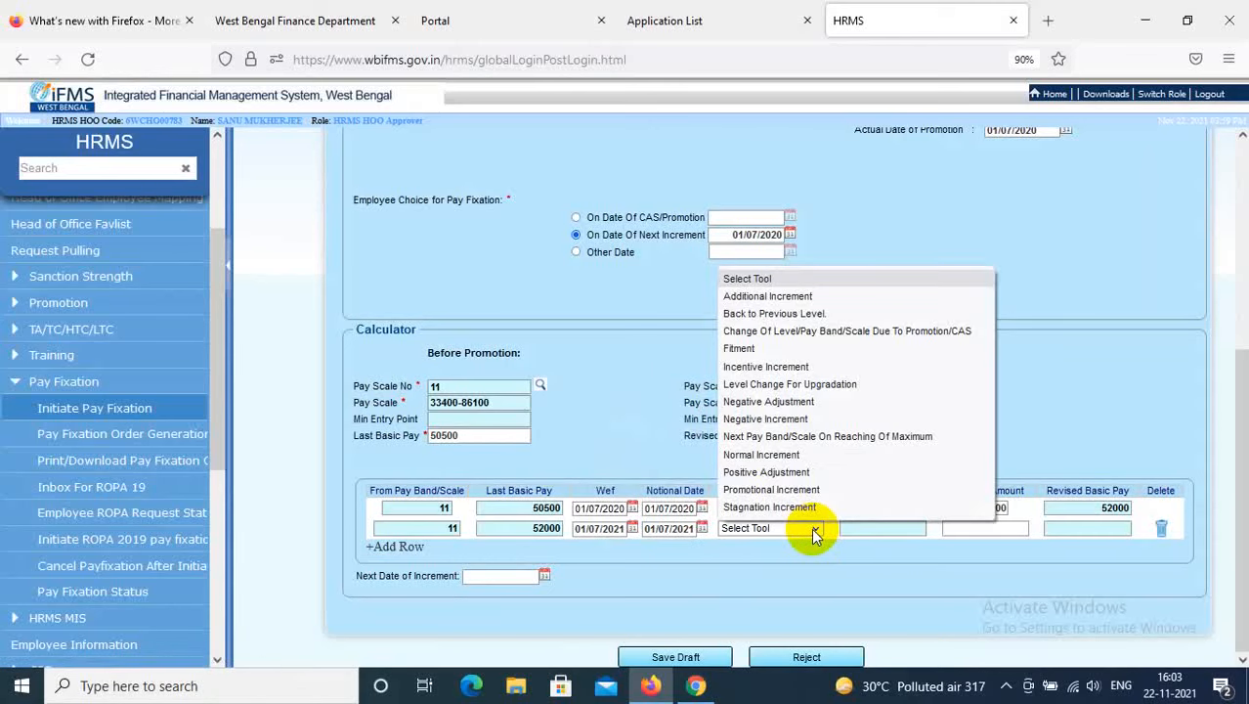
{"action": "left_click", "coordinate": [788, 453]}
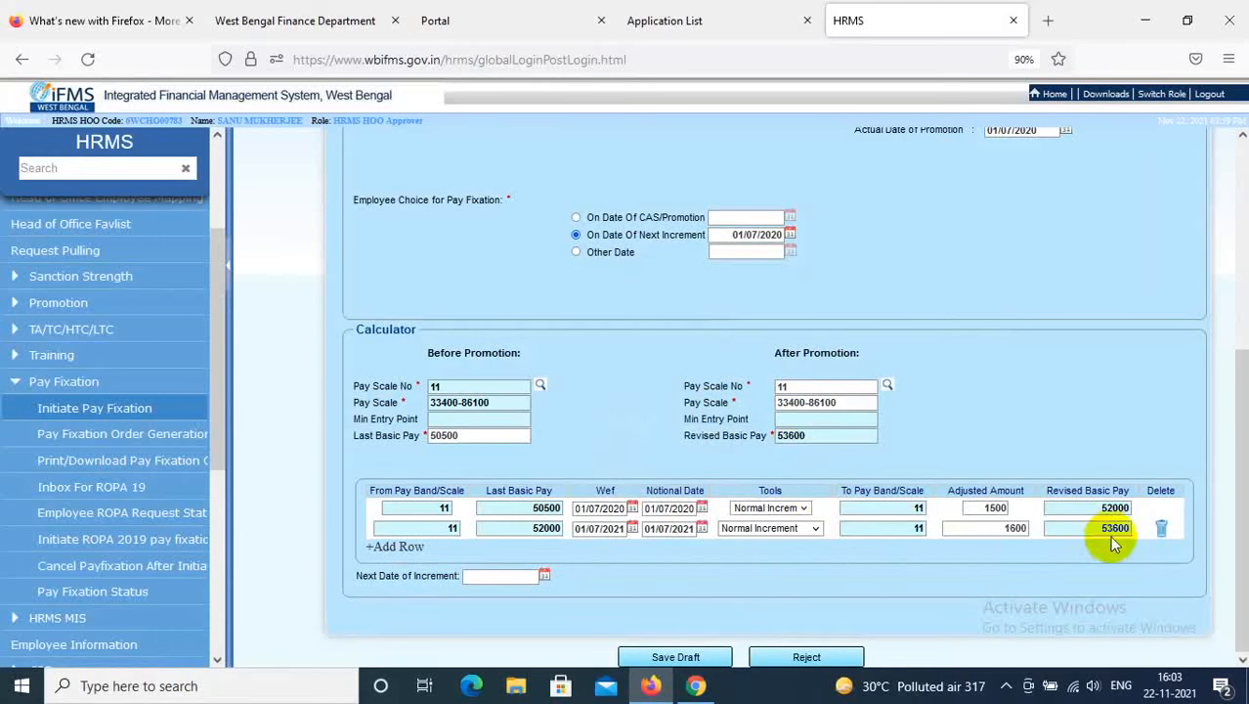
- Set the Next Date of Increment to 01/07/2022
{"action": "left_click", "coordinate": [544, 575]}
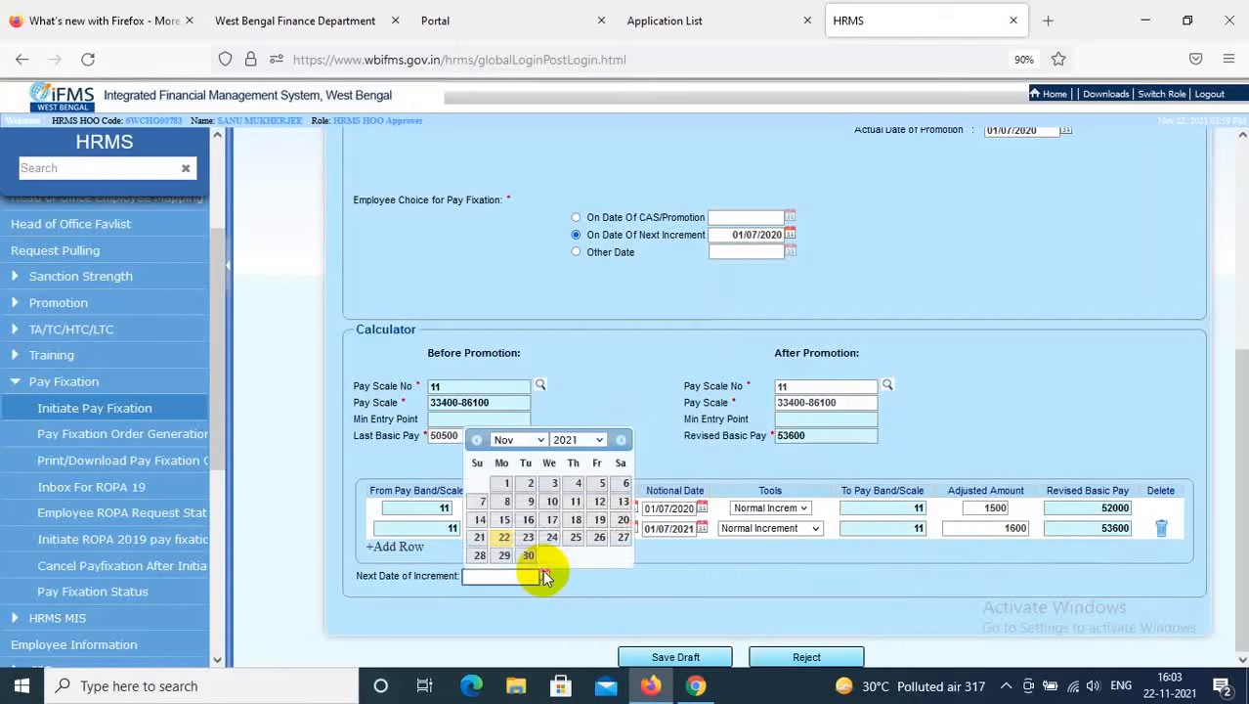
{"action": "left_click", "coordinate": [599, 441]}
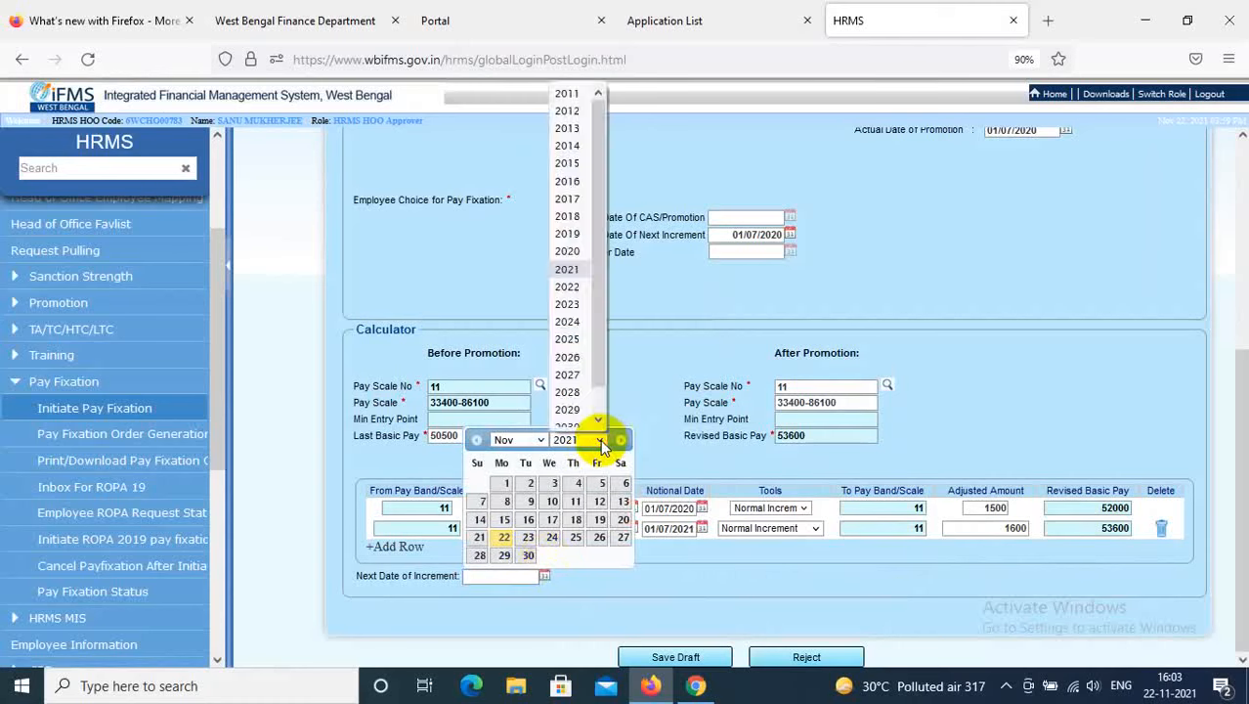
{"action": "left_click", "coordinate": [569, 286]}
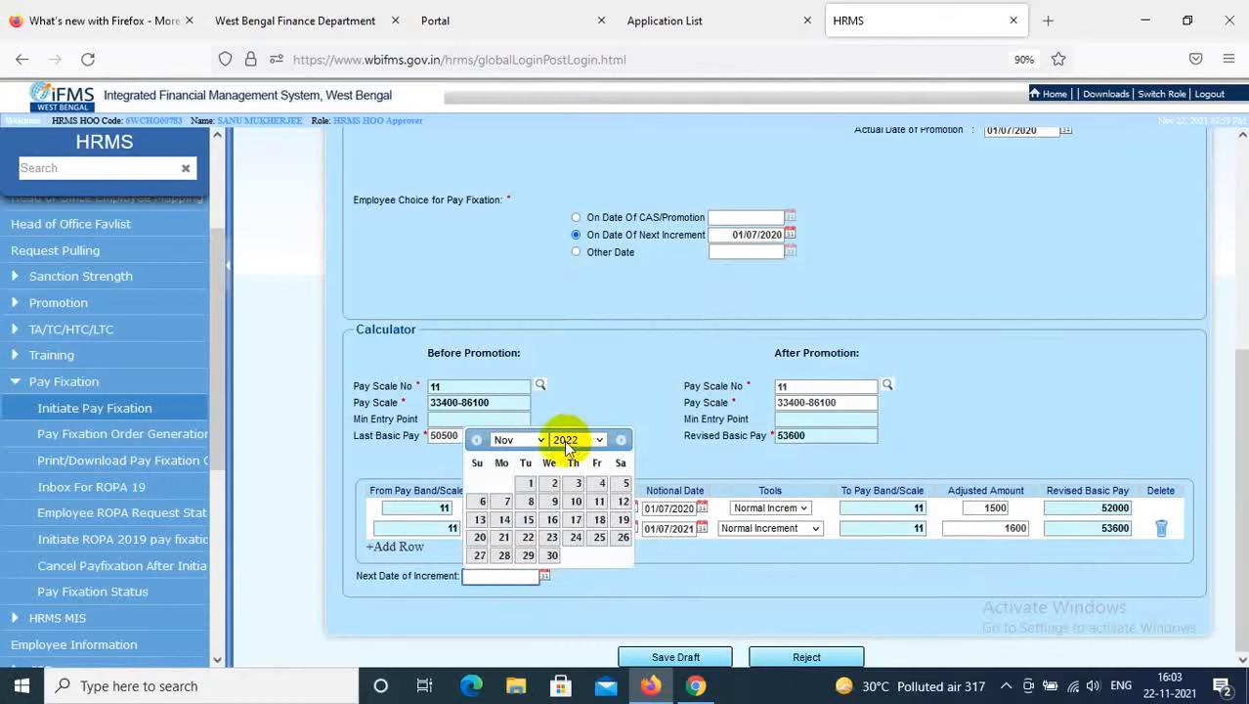
{"action": "left_click", "coordinate": [542, 440]}
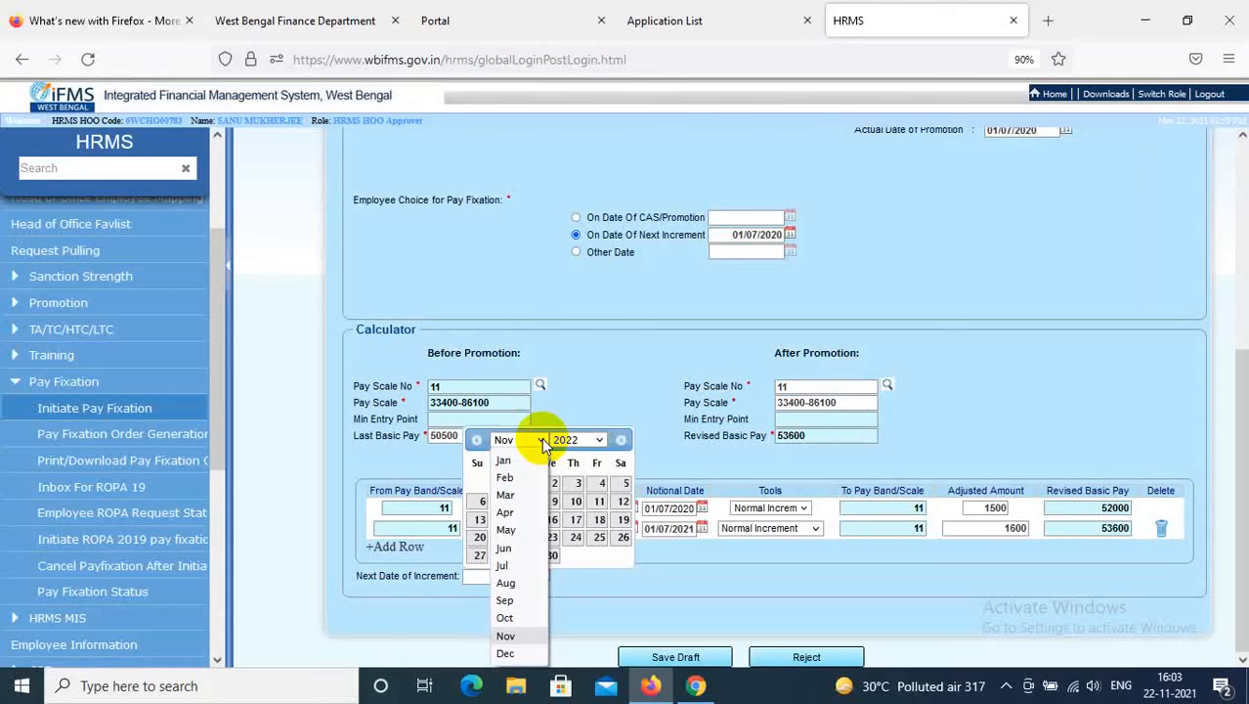
{"action": "left_click", "coordinate": [507, 561]}
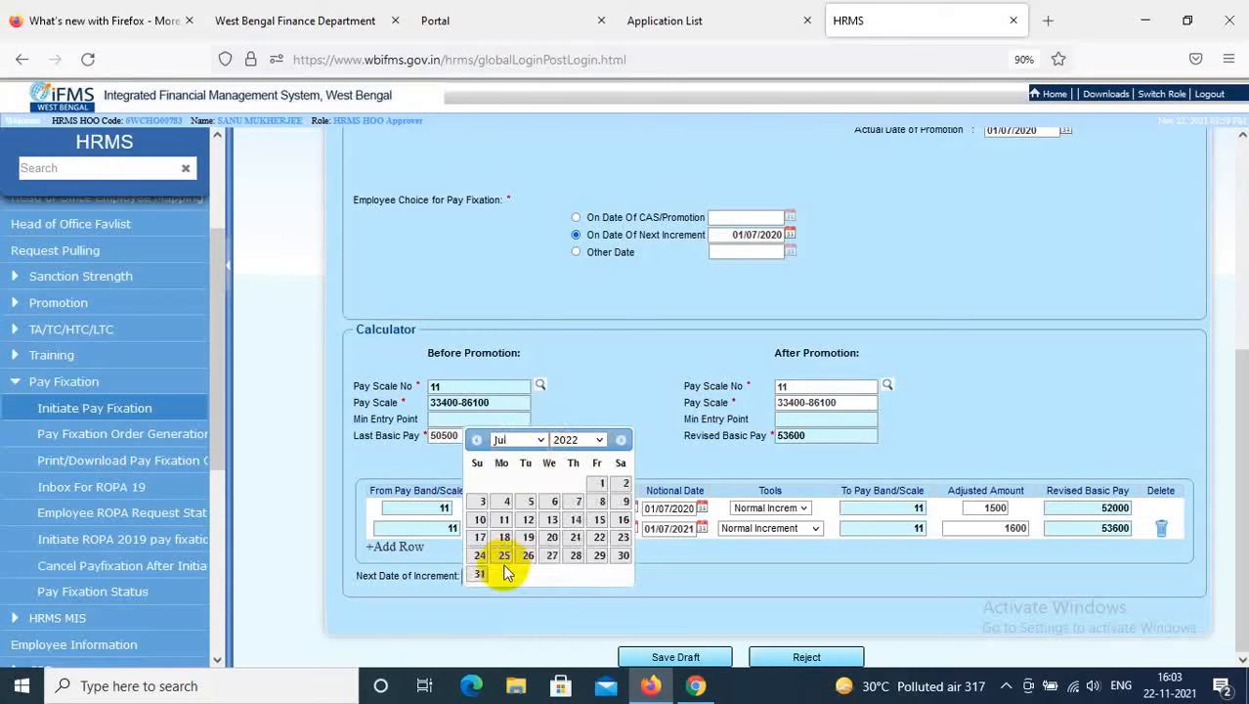
{"action": "left_click", "coordinate": [601, 482]}
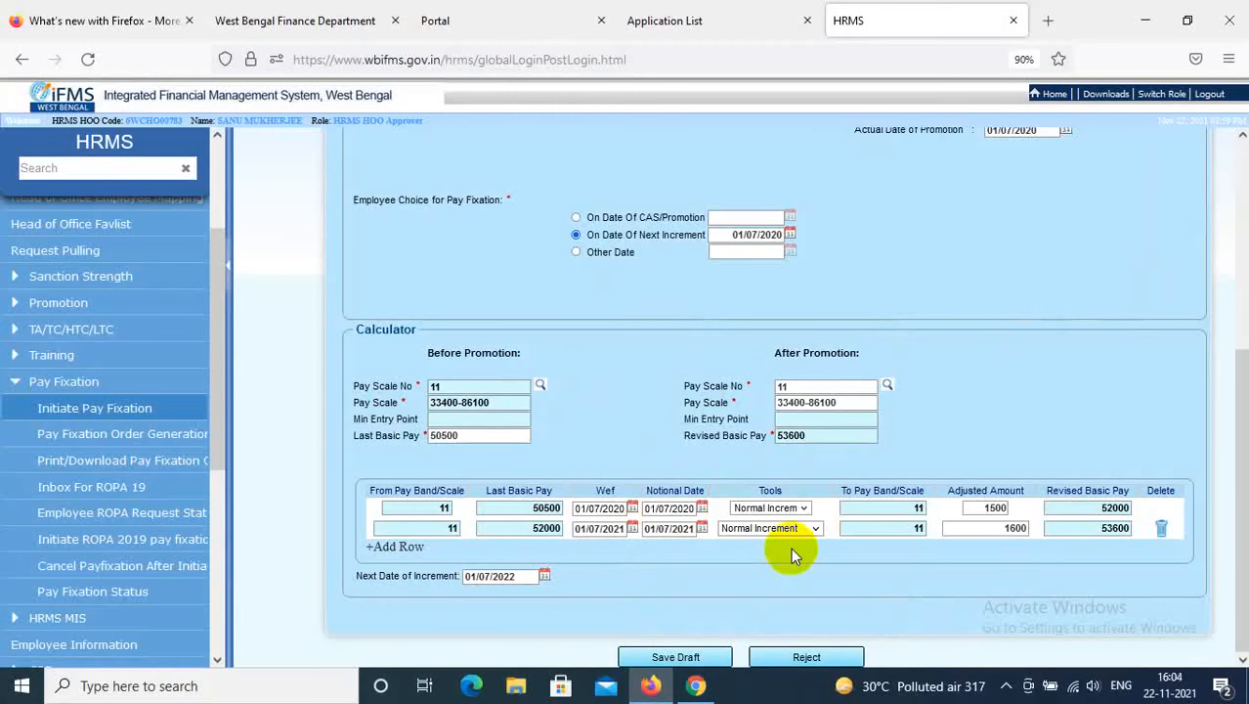
- Review the completed pay fixation form and save it as a draft
{"action": "scroll", "coordinate": [791, 547], "scroll_direction": "up", "scroll_amount": 3}
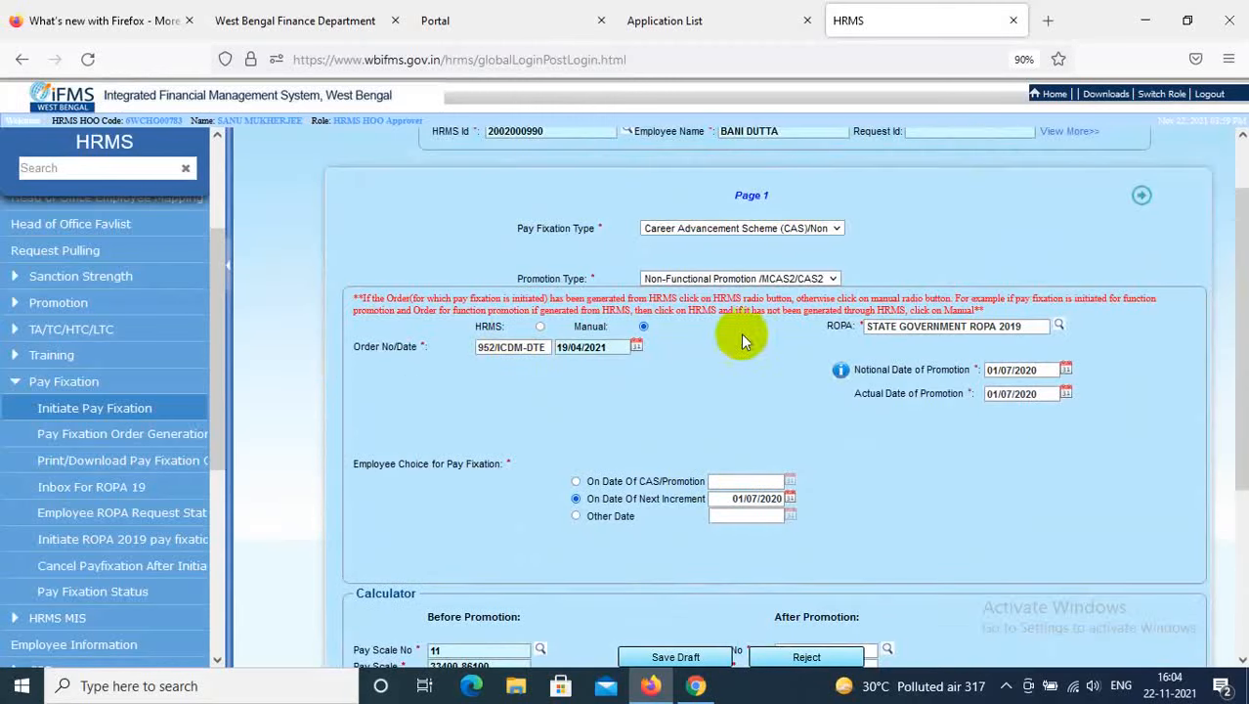
{"action": "scroll", "coordinate": [999, 476], "scroll_direction": "down", "scroll_amount": 3}
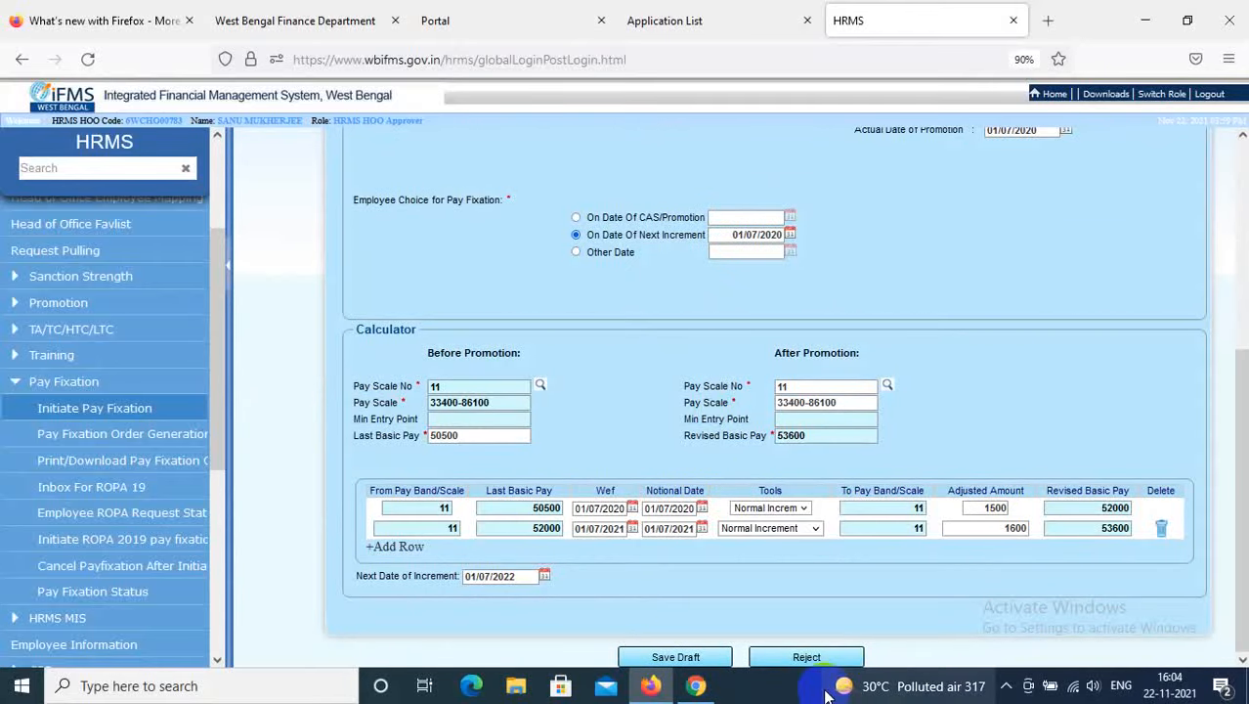
{"action": "left_click", "coordinate": [658, 657]}
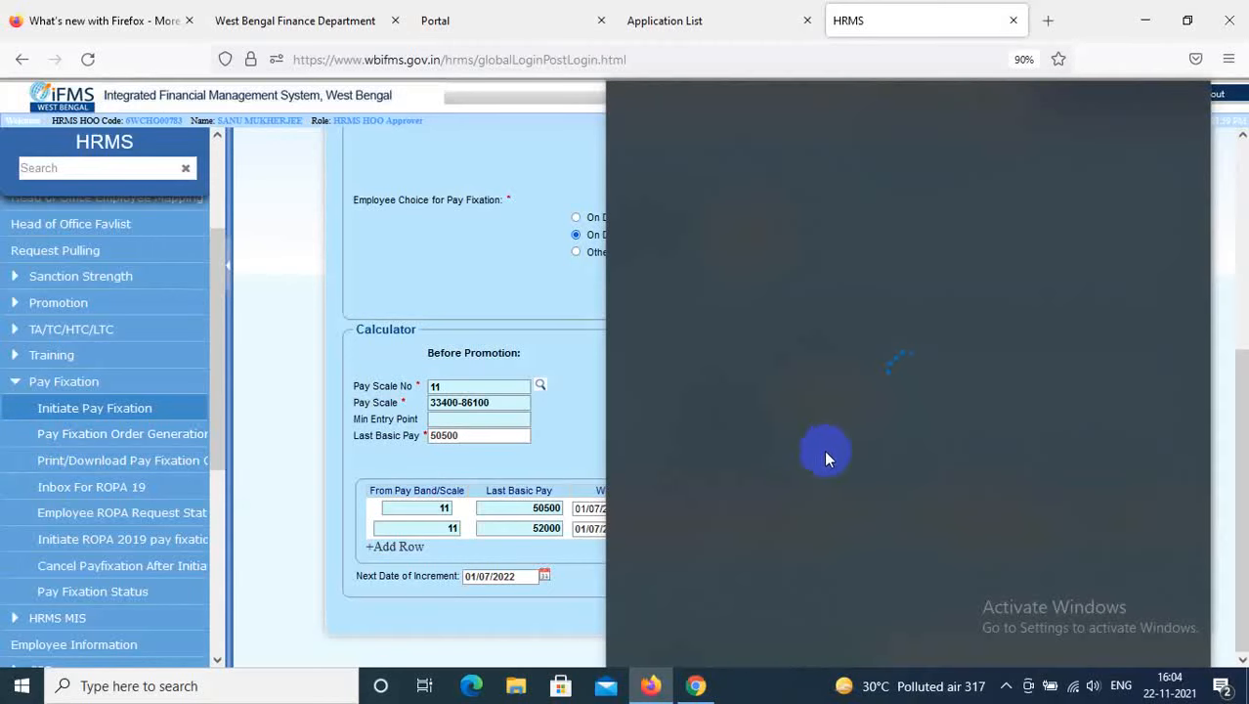
{"action": "left_click", "coordinate": [558, 645]}
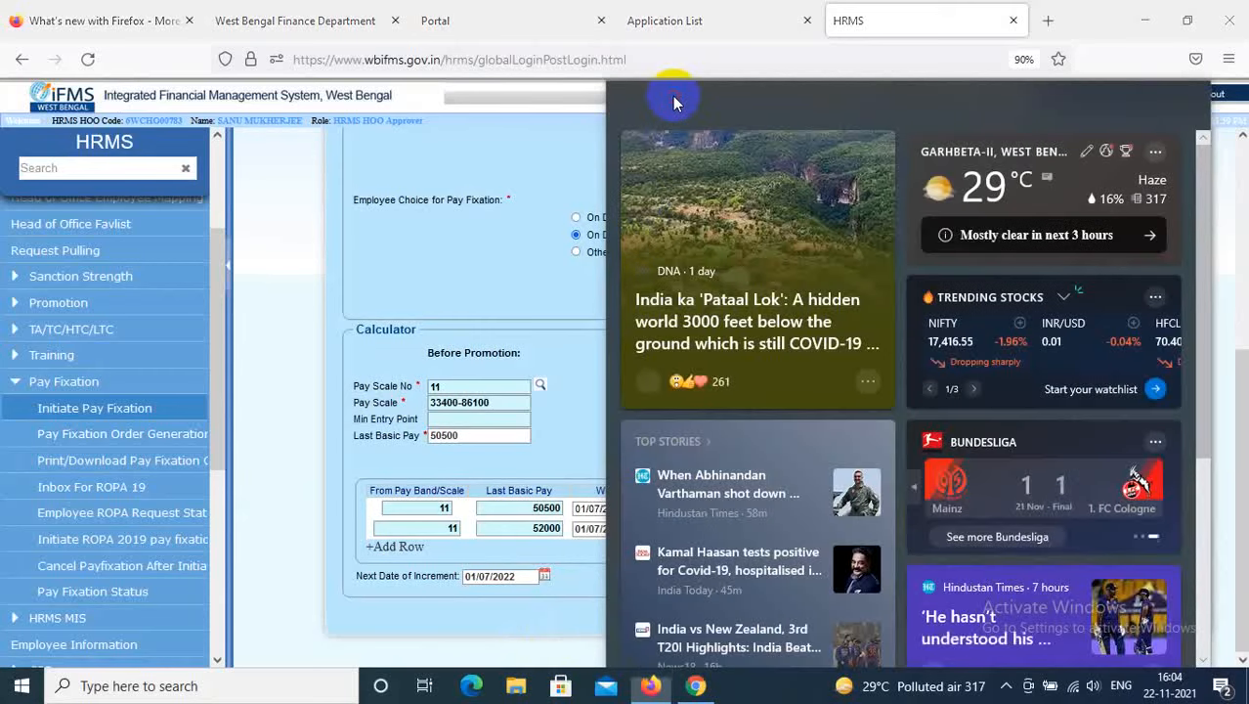
{"action": "left_click", "coordinate": [538, 640]}
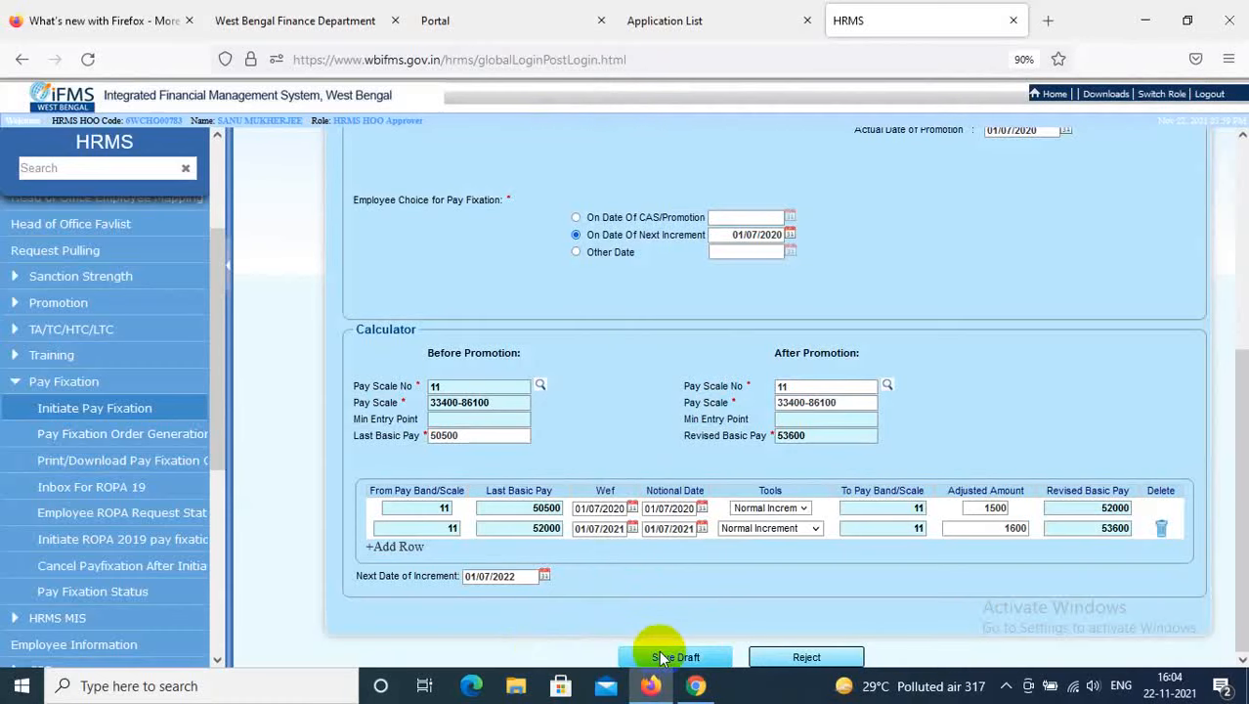